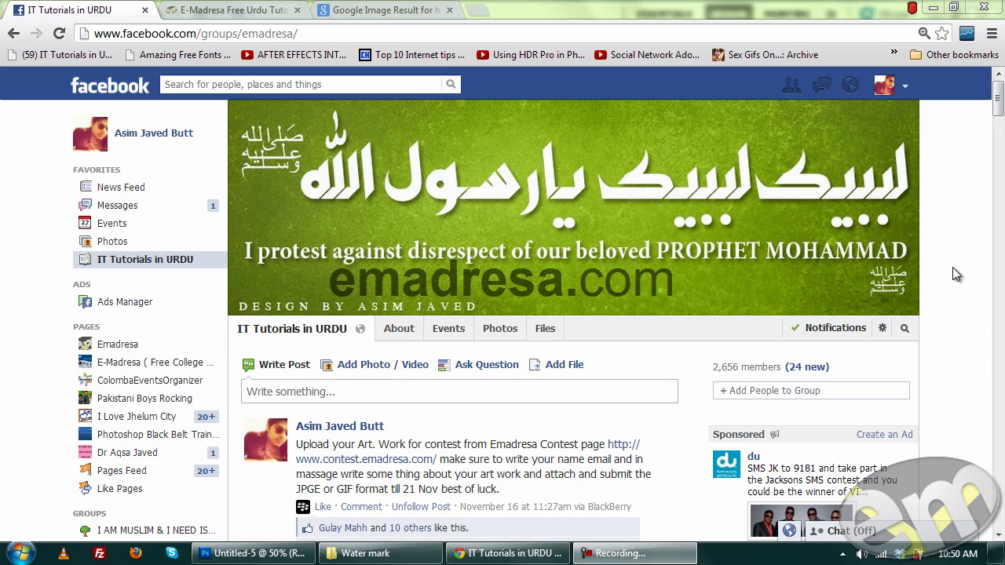
Step: View the watermarked Google Images wedding photo example, then bring up the Water mark folder
click(383, 10)
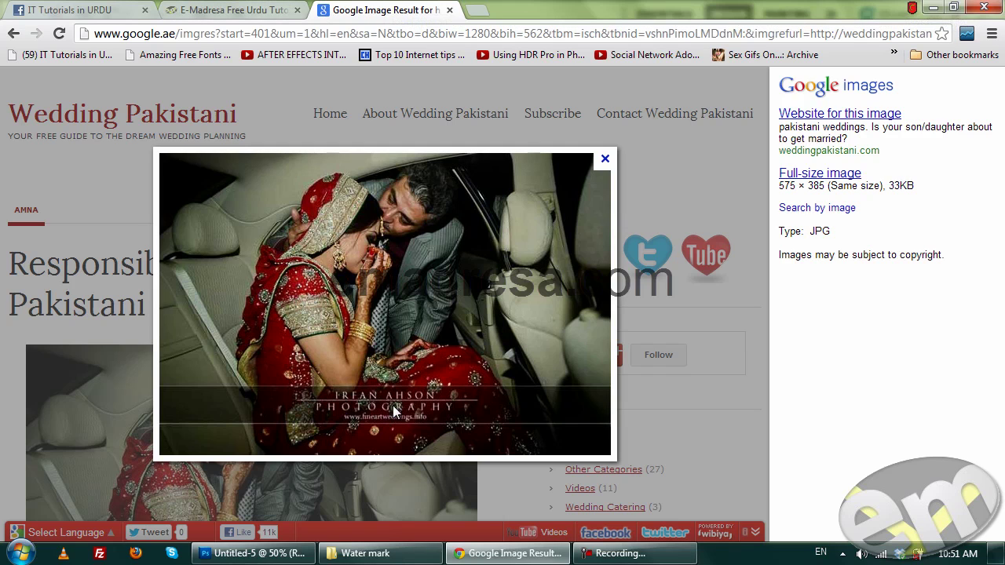
click(376, 553)
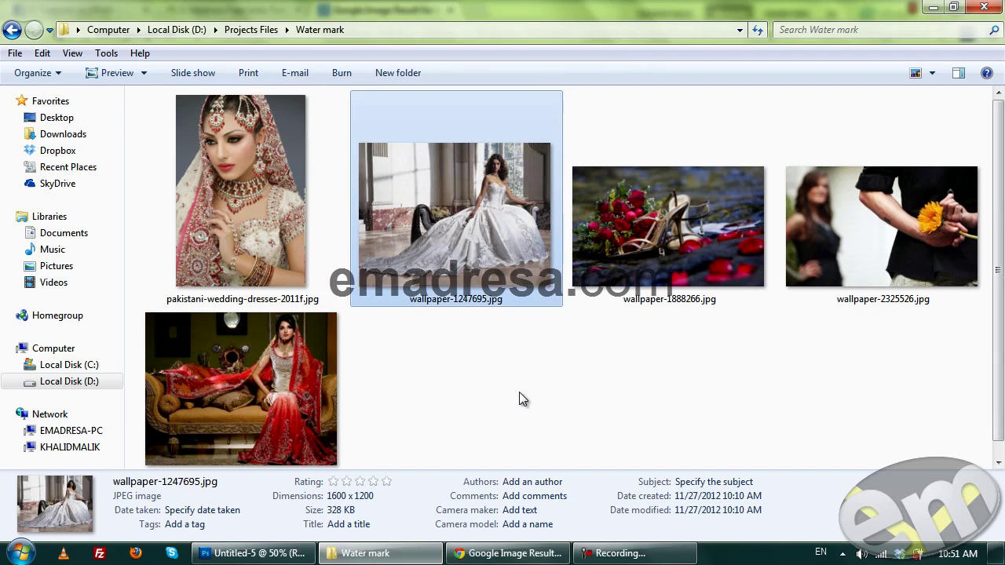
Step: Check the pakistani-wedding-dresses-2011f photo's details, then return to the Google Images example in Chrome
click(519, 392)
click(289, 238)
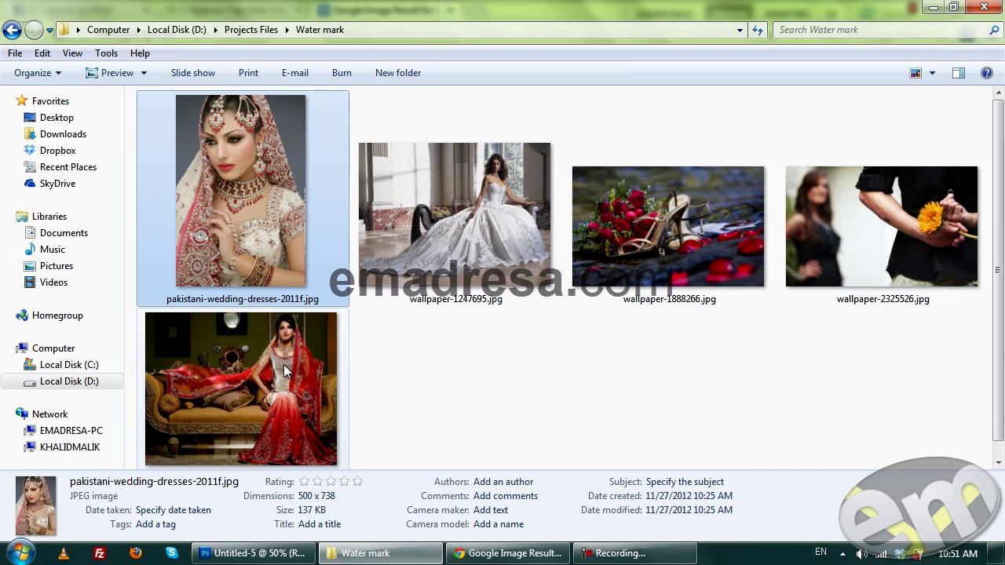
click(461, 372)
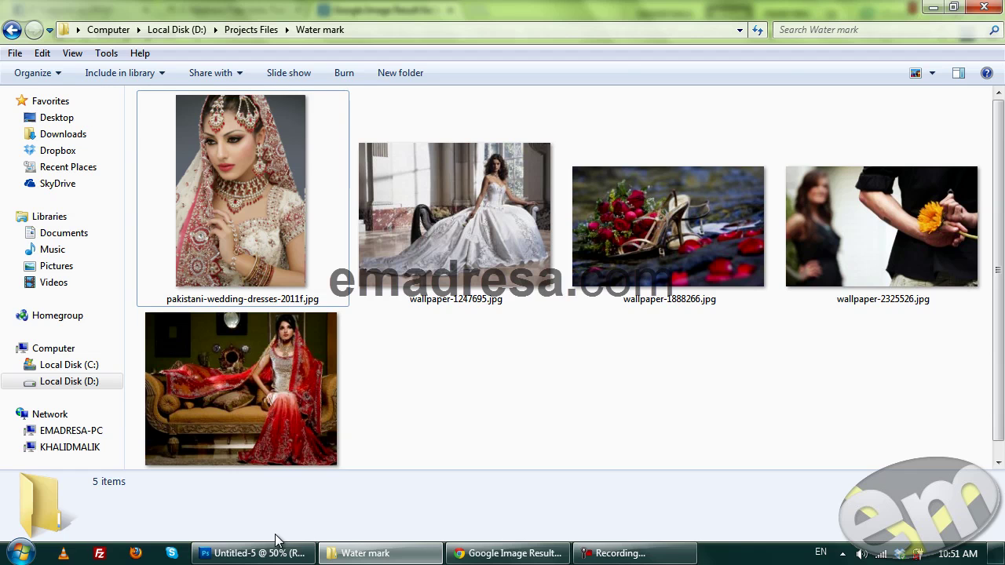
click(507, 551)
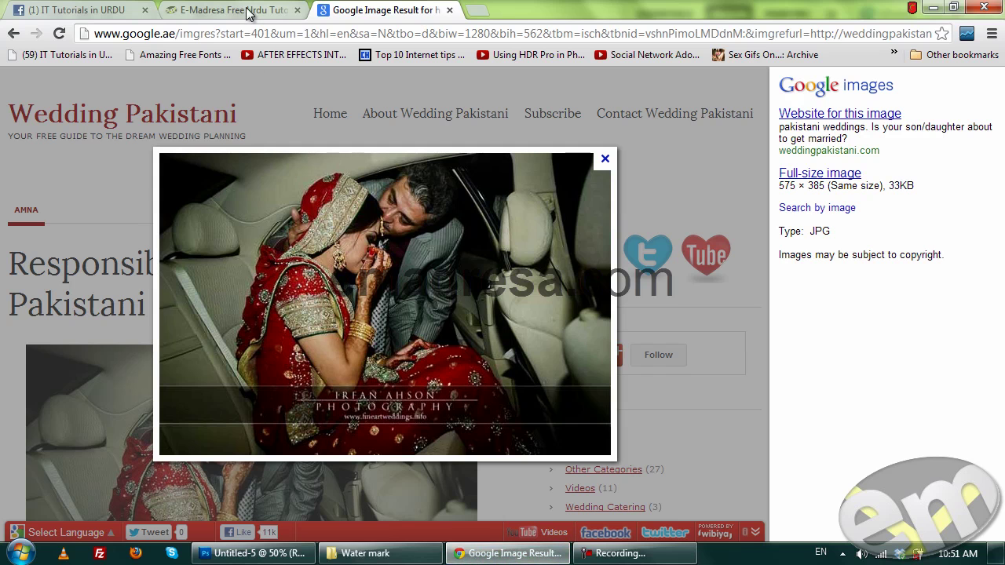
Step: Scroll through the emadresa.com homepage and view the Facebook group page, then return to Photoshop
click(246, 15)
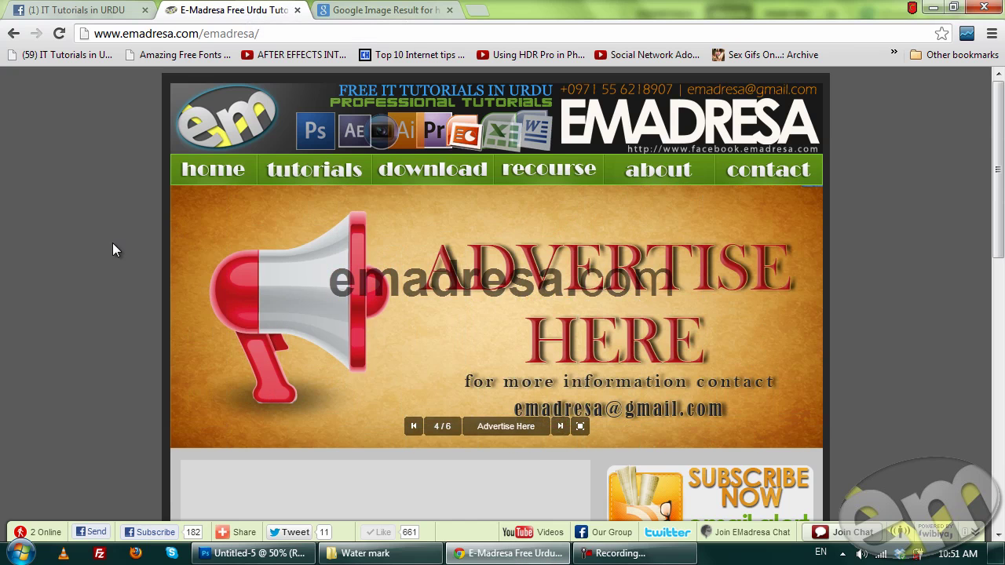
scroll(113, 244, down, 3)
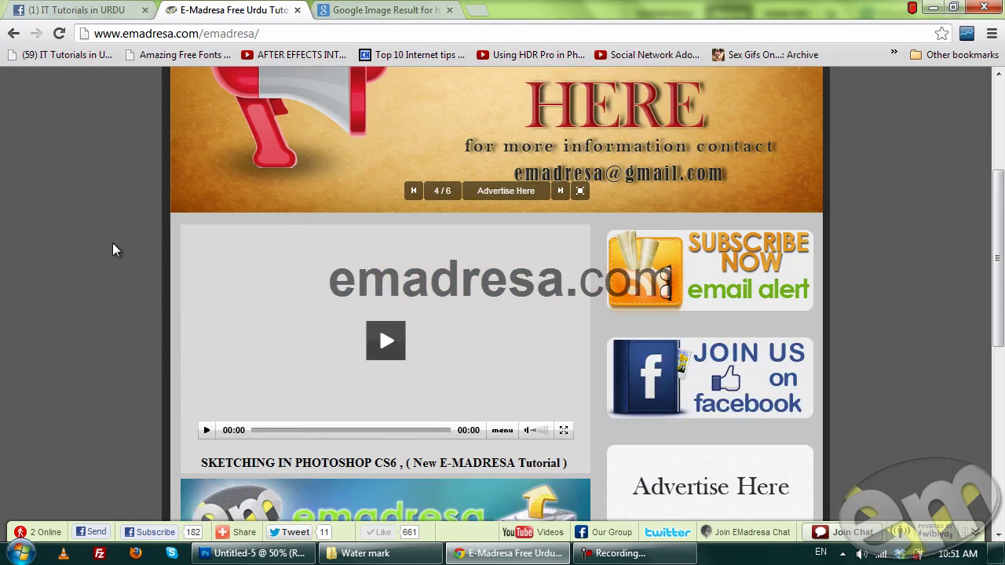
scroll(113, 243, down, 1)
scroll(112, 243, down, 3)
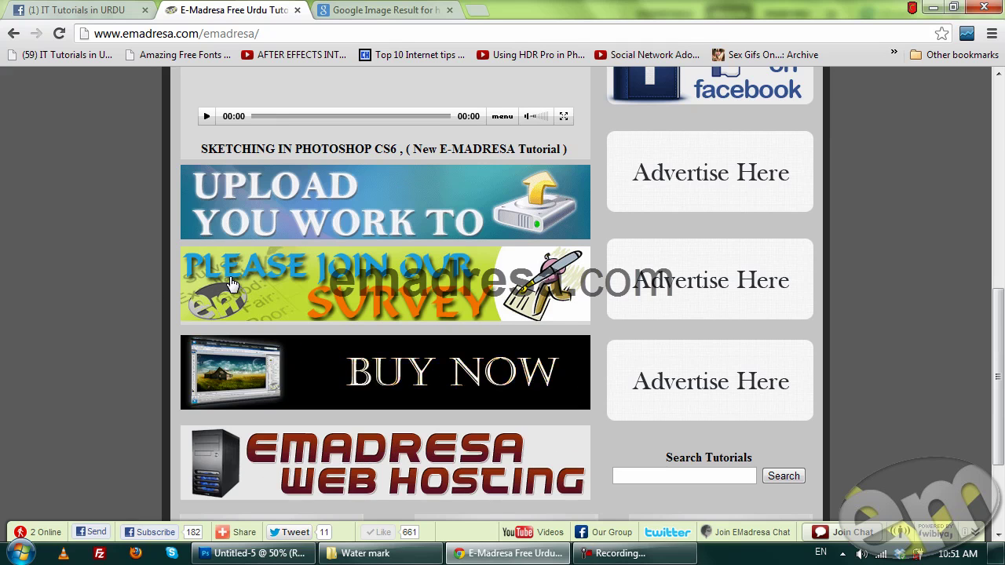
scroll(129, 271, down, 1)
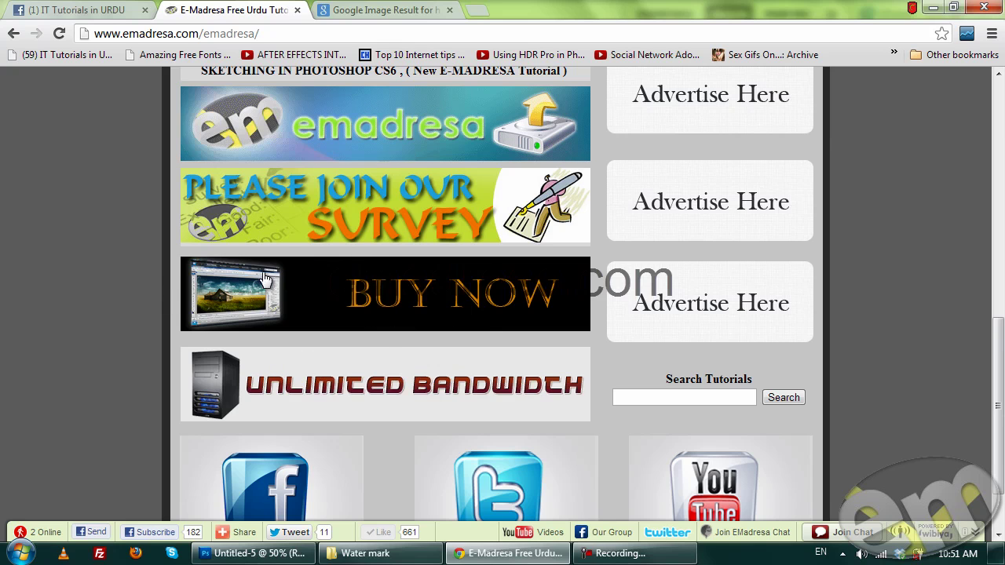
click(66, 7)
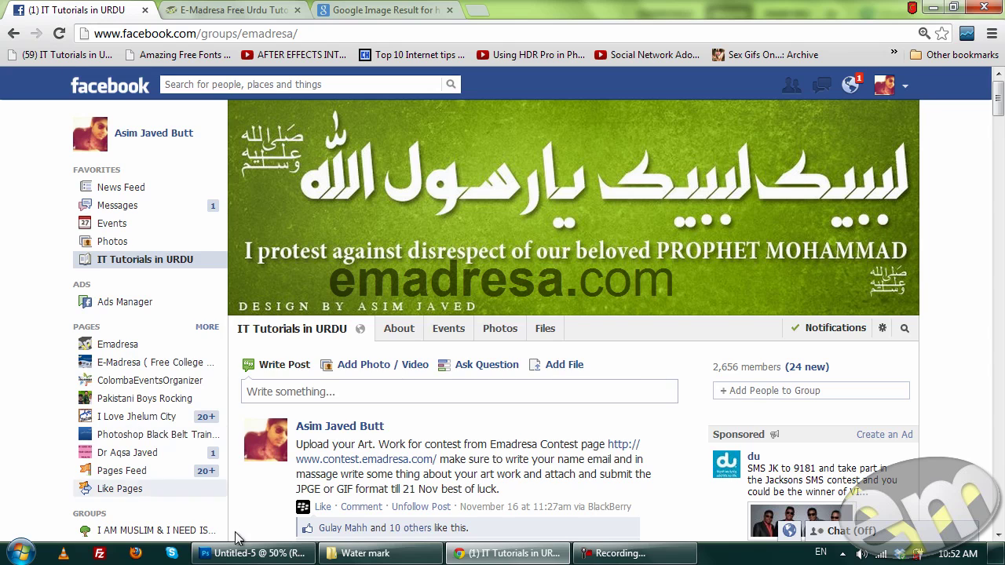
click(245, 554)
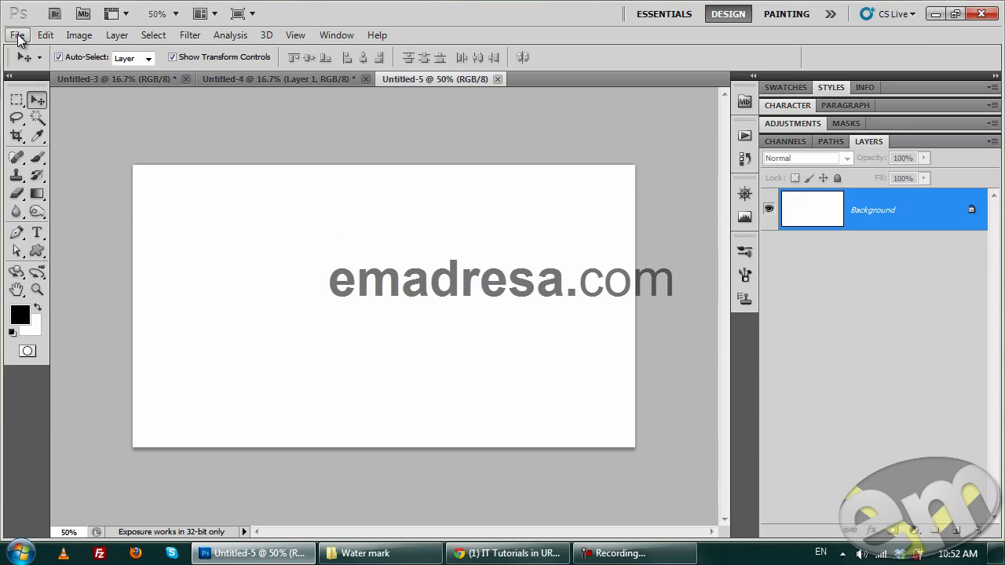
Step: Create a new 1280 × 720 px transparent document and bring up the Water mark folder
click(17, 35)
click(30, 52)
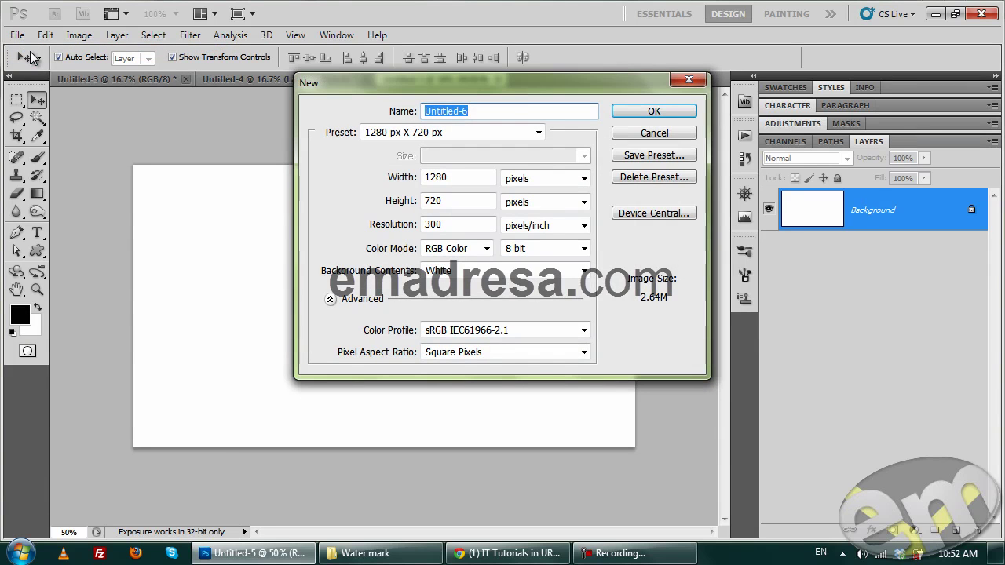
click(470, 270)
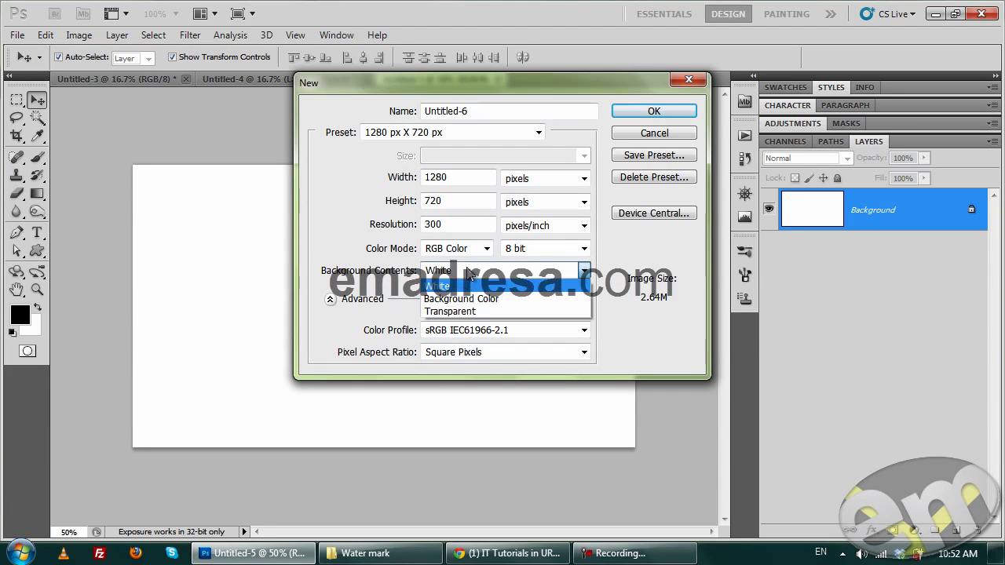
click(481, 315)
click(619, 114)
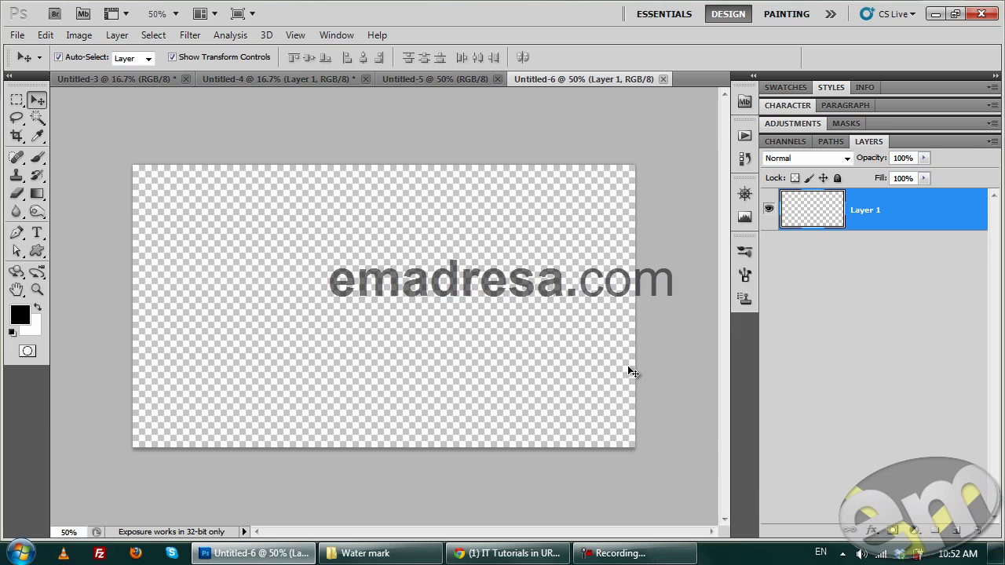
click(408, 552)
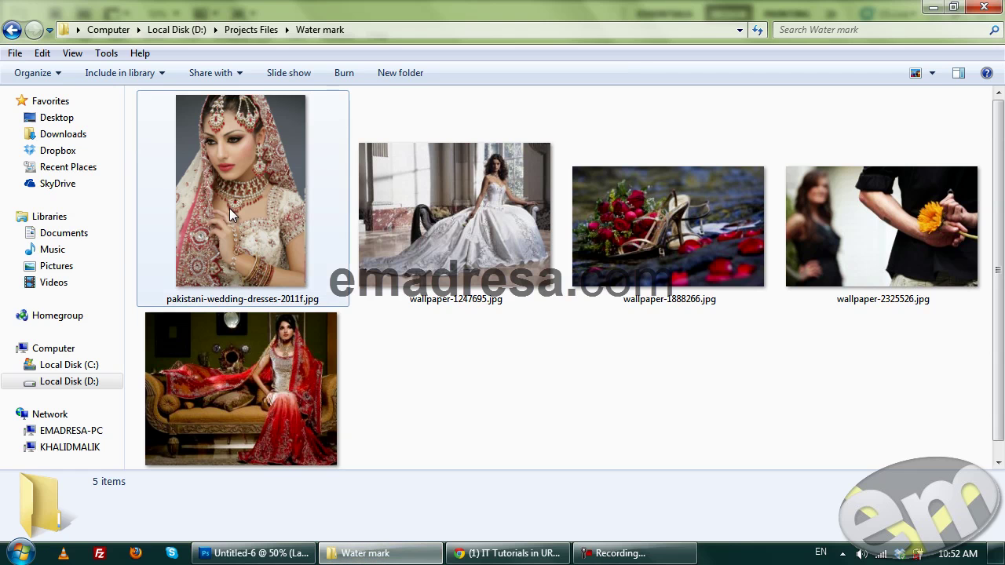
mouse_move(241, 389)
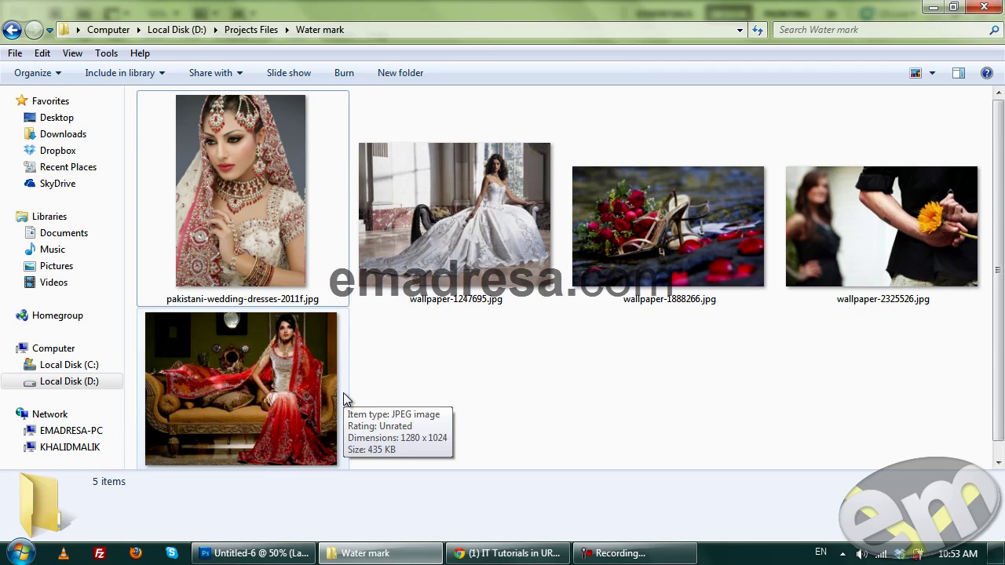
Step: Switch from Explorer back to the transparent Untitled-6 document in Photoshop
key(alt+Tab)
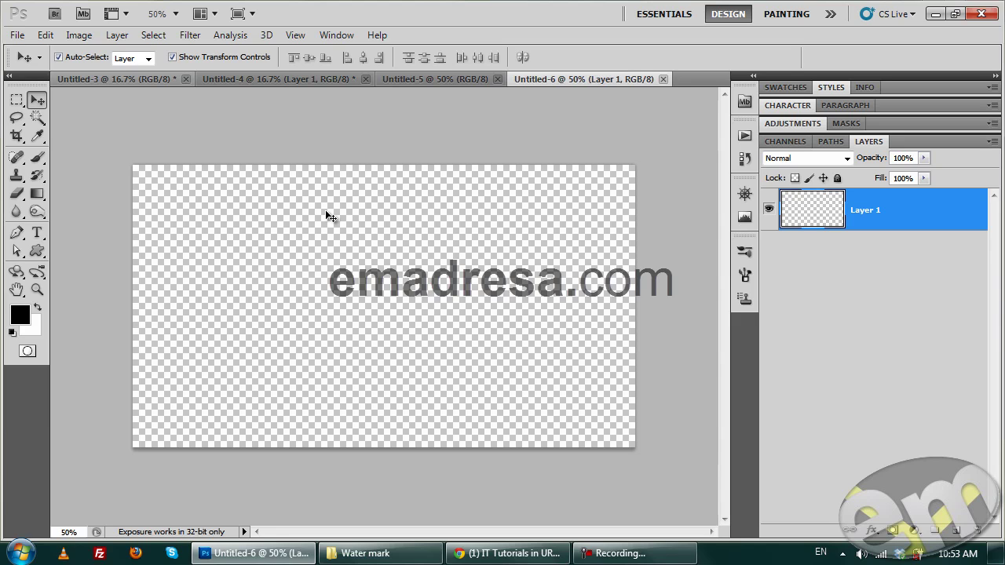
Step: Delete the old water mark bar action set and create a new set named 'emadresa actions'
click(746, 136)
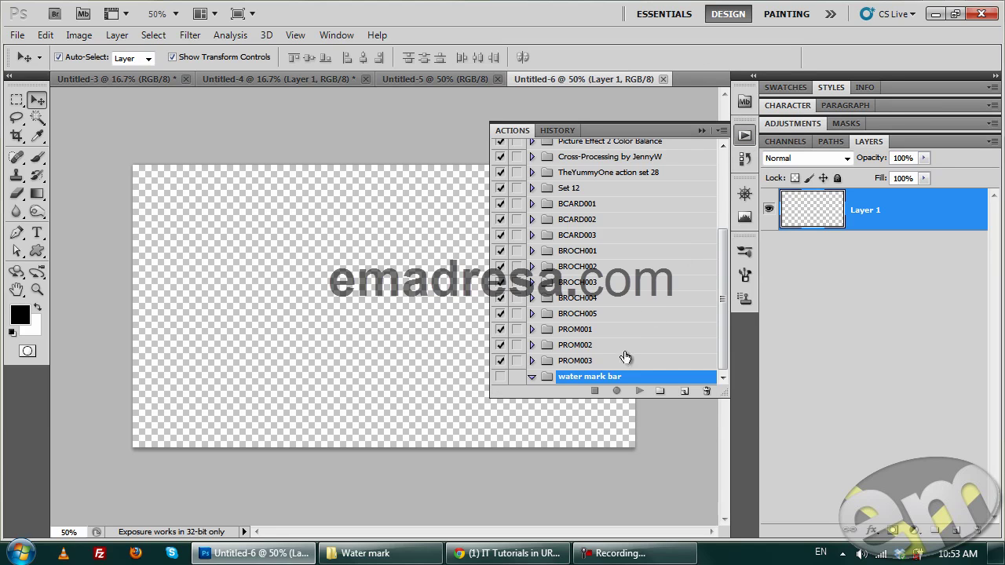
drag(710, 377, 710, 391)
click(660, 391)
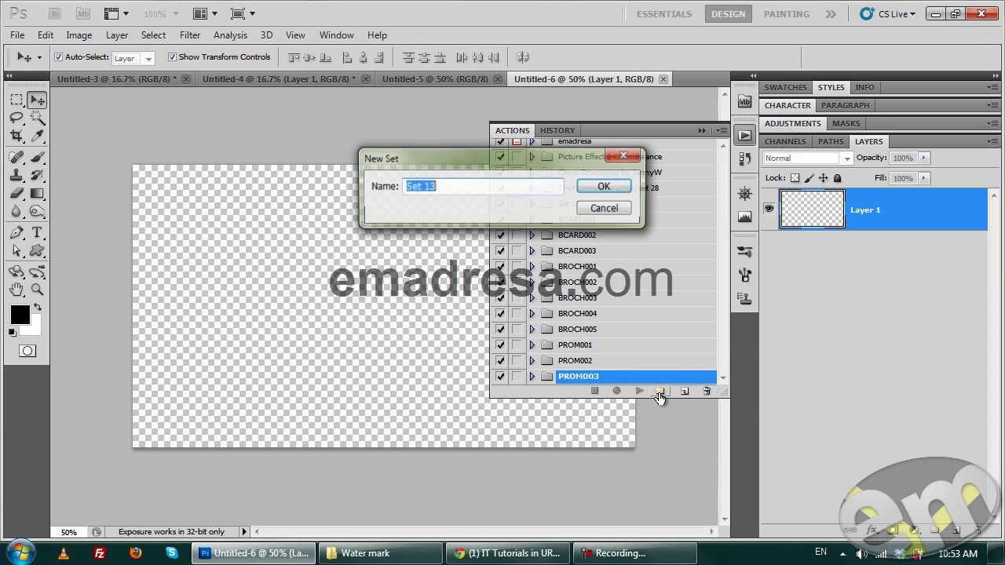
text(emad)
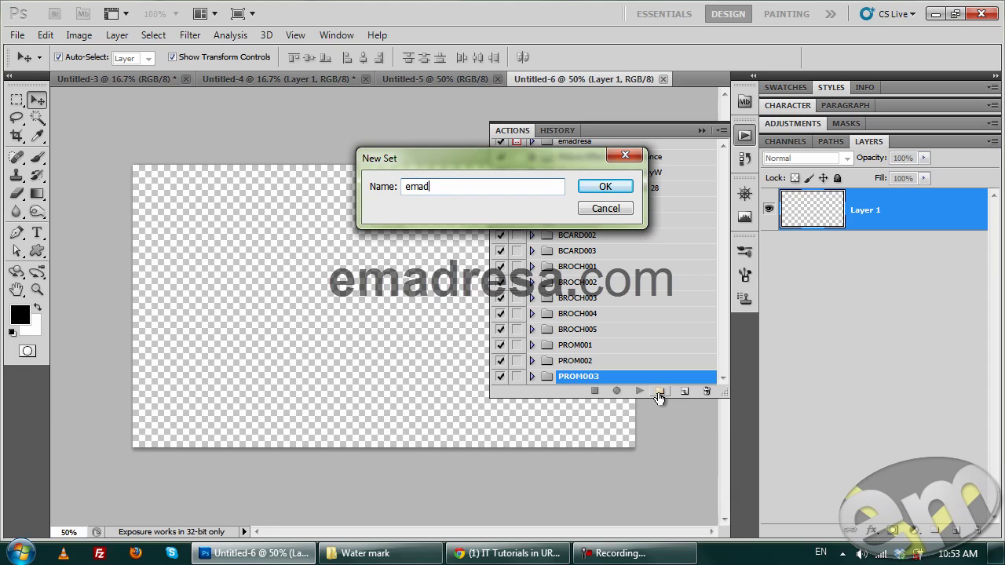
text(resa actio)
text(ns)
key(Return)
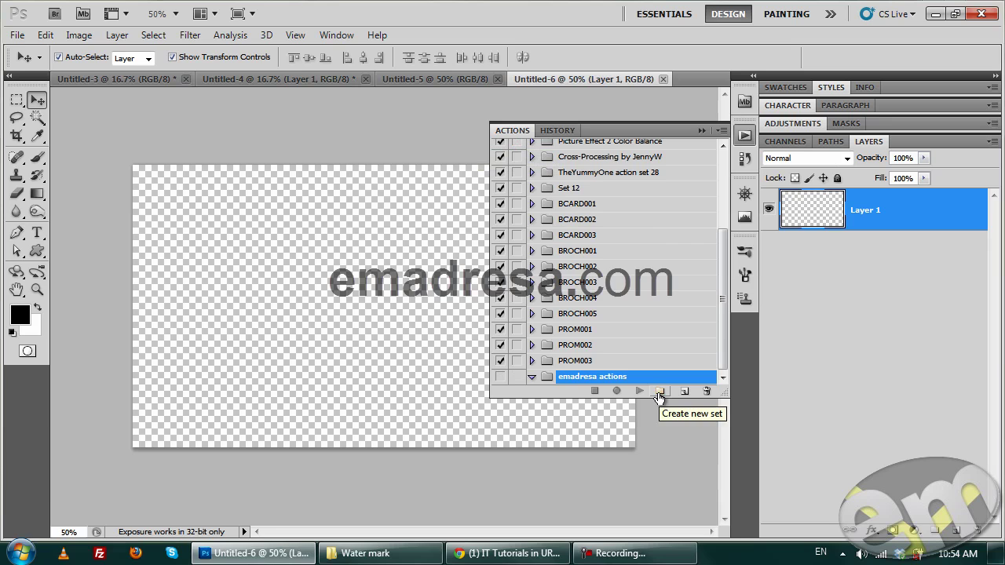
Step: Create a 'Water Mark Bar' action in that set and start recording
click(683, 392)
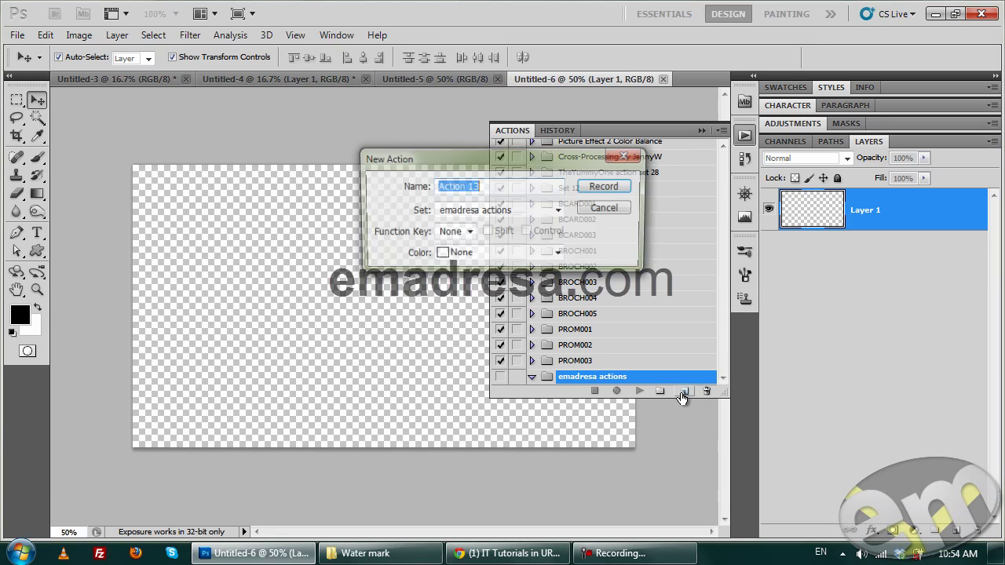
text(Wa)
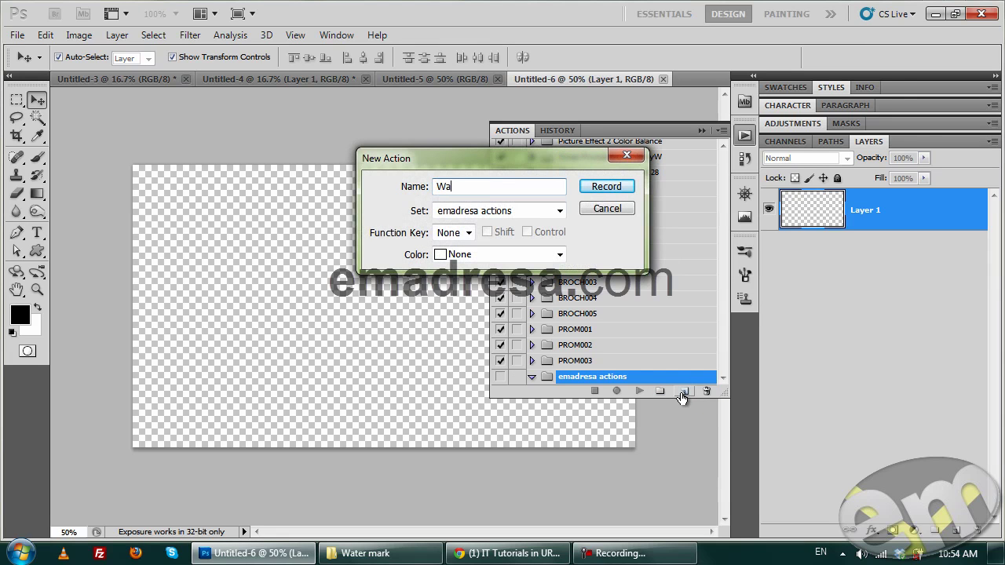
text(ter Mark Bar)
click(599, 191)
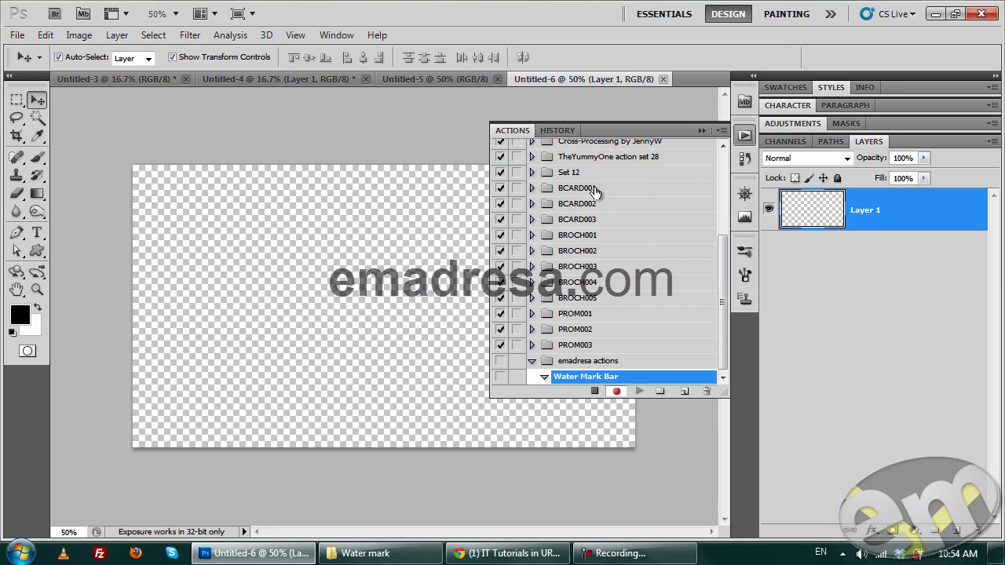
Step: Select all, then transform the selection into a full-width band below the emadresa.com text
click(702, 131)
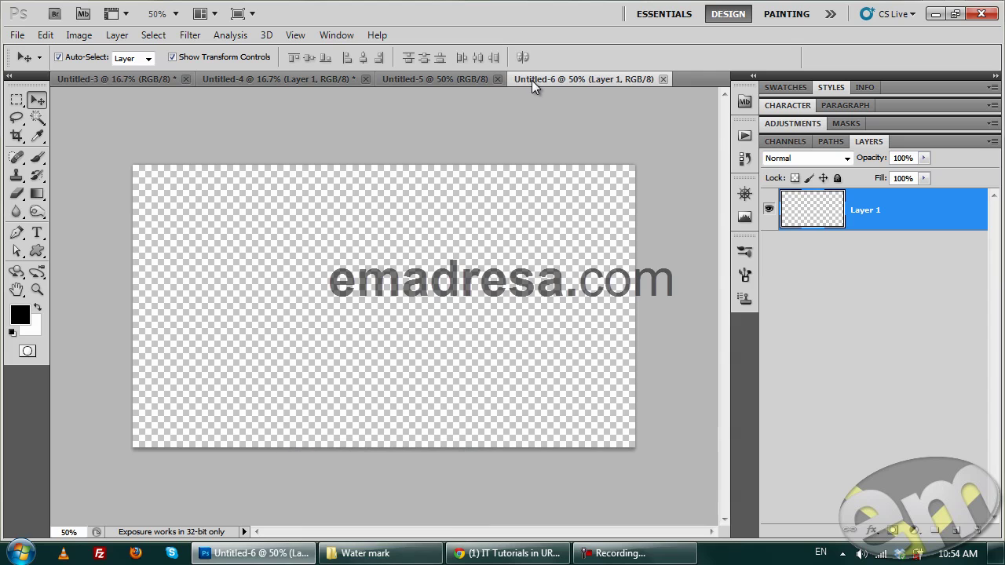
key(ctrl+a)
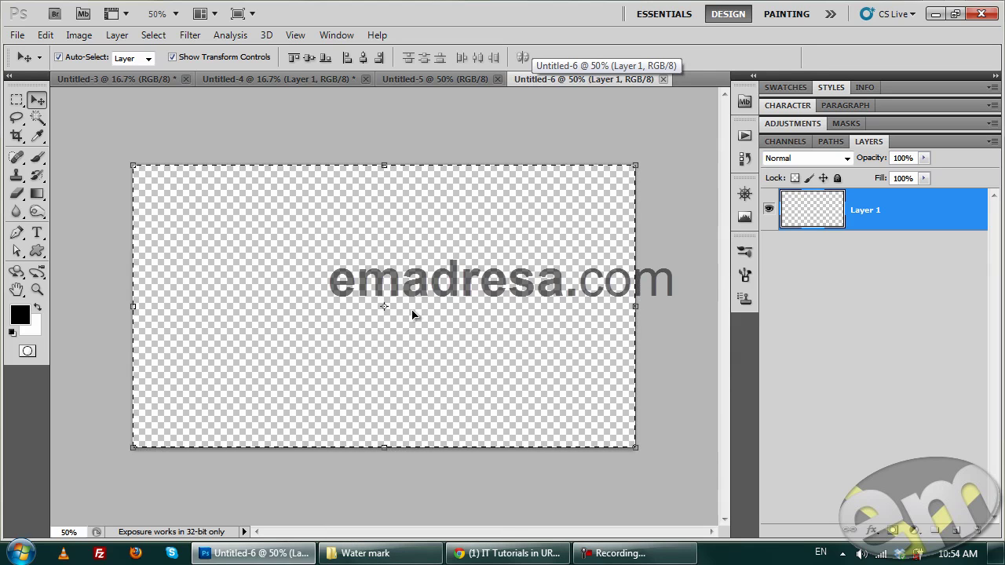
click(153, 36)
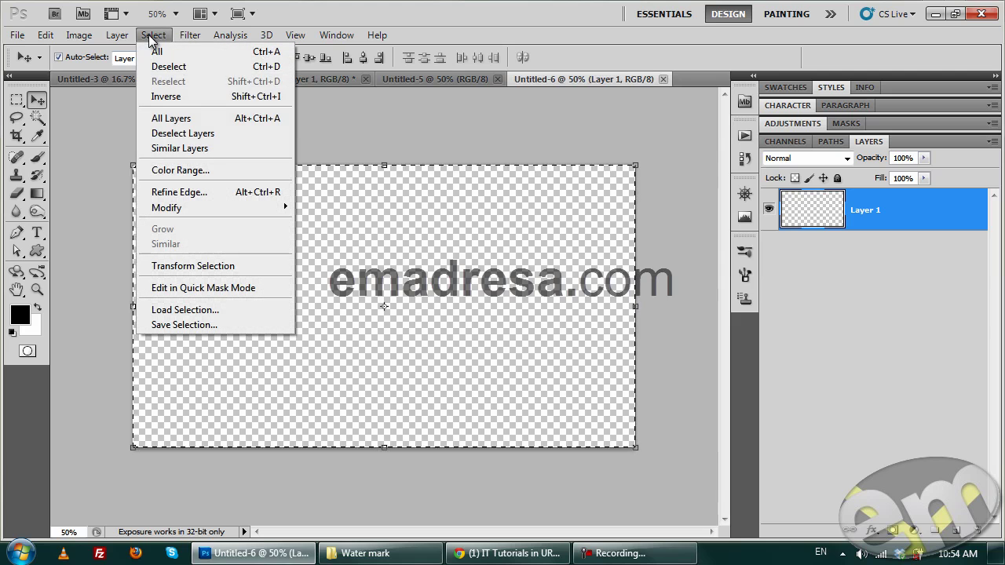
click(205, 266)
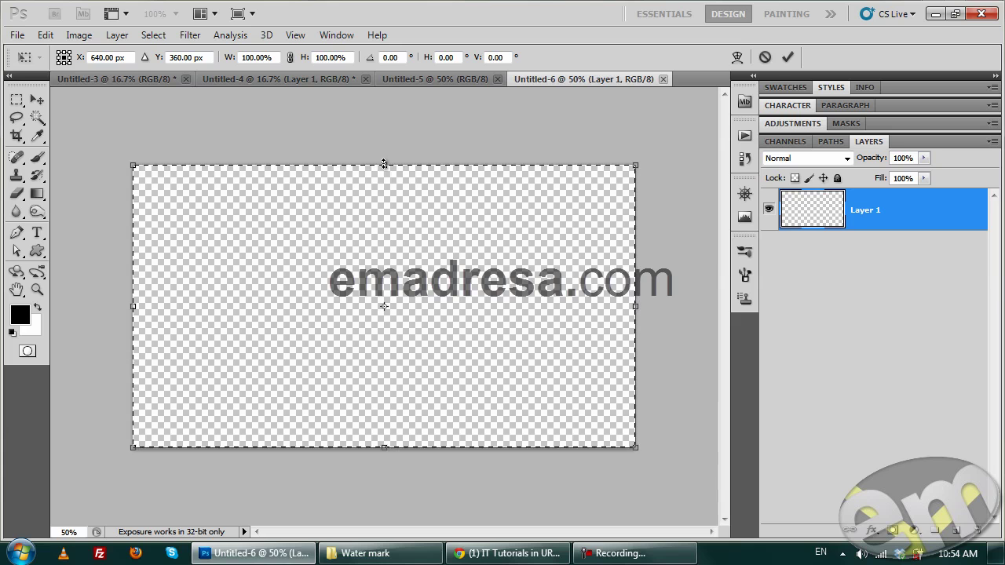
drag(384, 164, 380, 286)
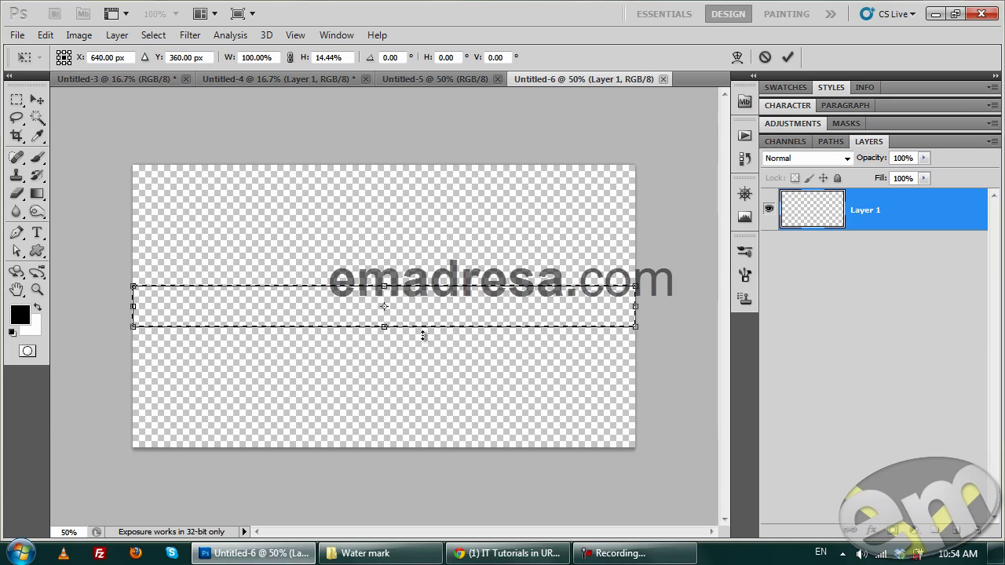
drag(427, 318, 430, 378)
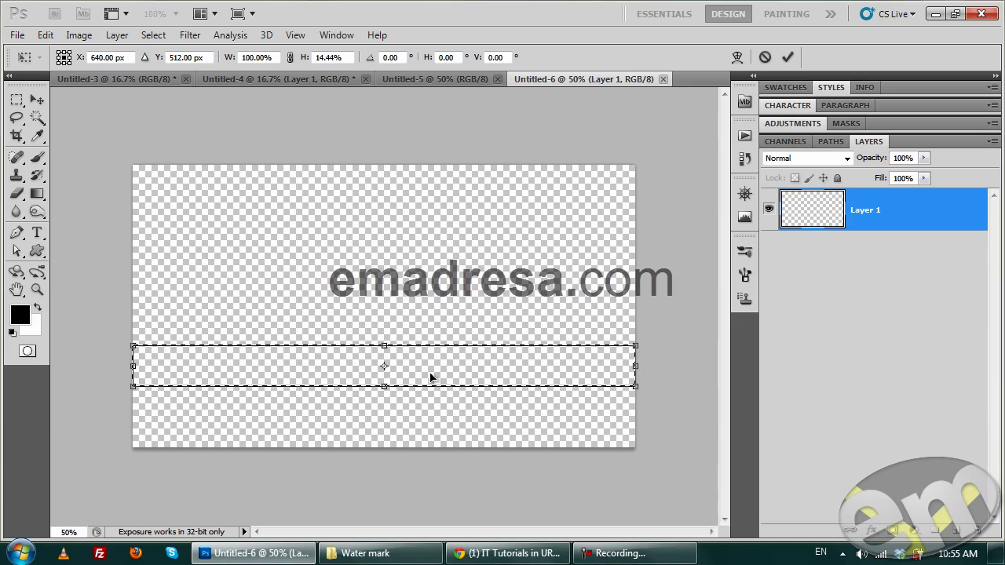
key(Return)
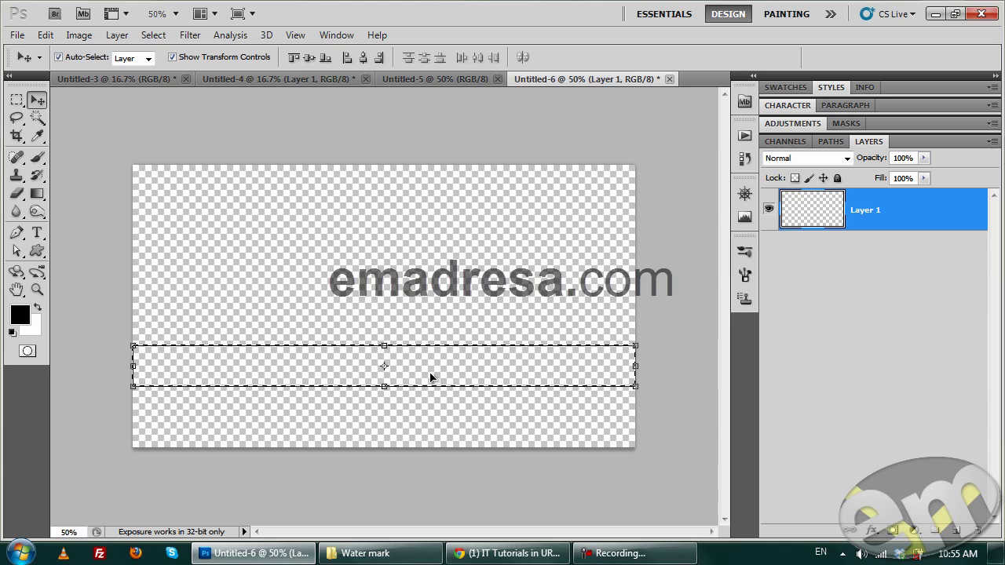
Step: Add a new layer, fill the band with black, deselect, and set layer opacity to 35%
click(957, 531)
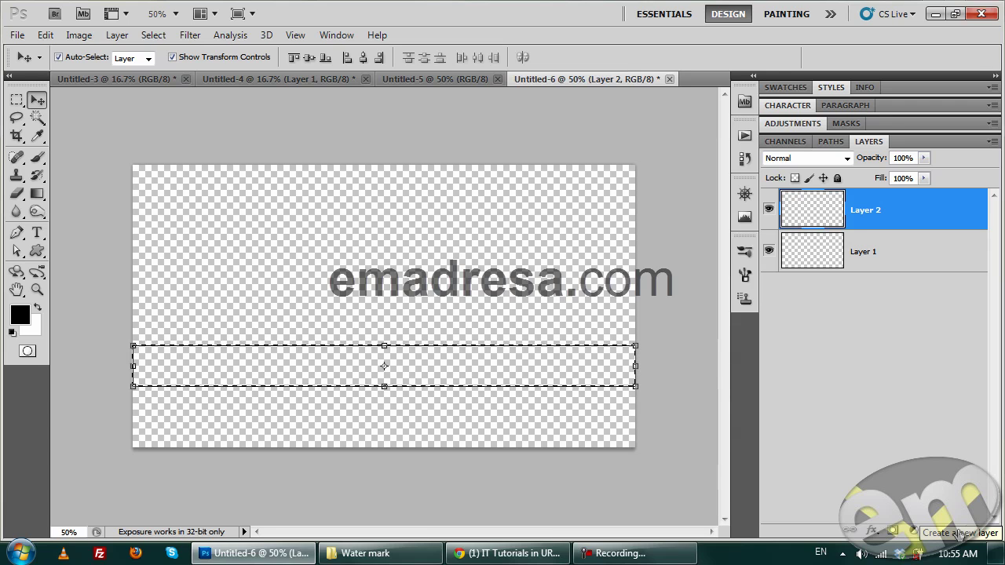
key(alt+BackSpace)
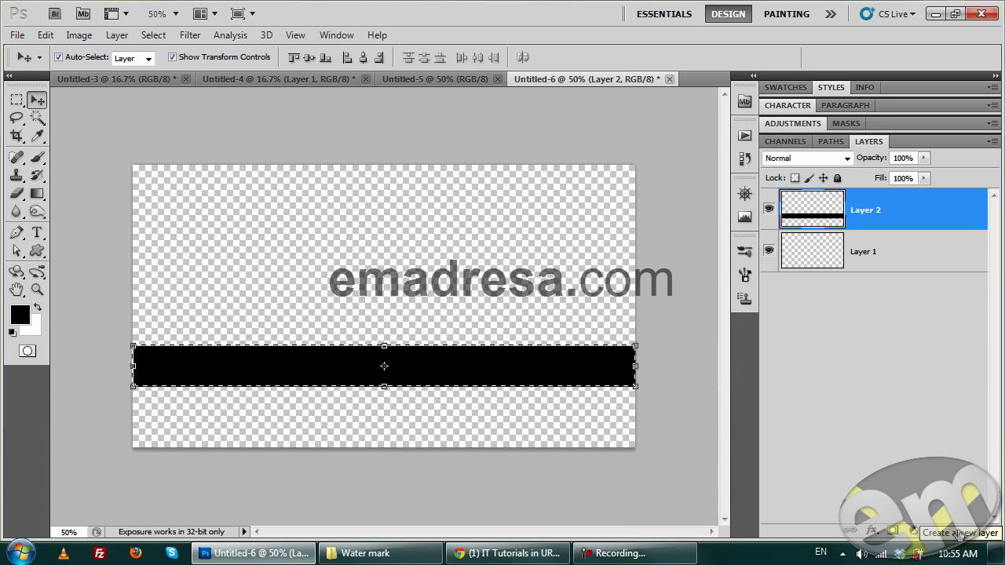
key(ctrl+d)
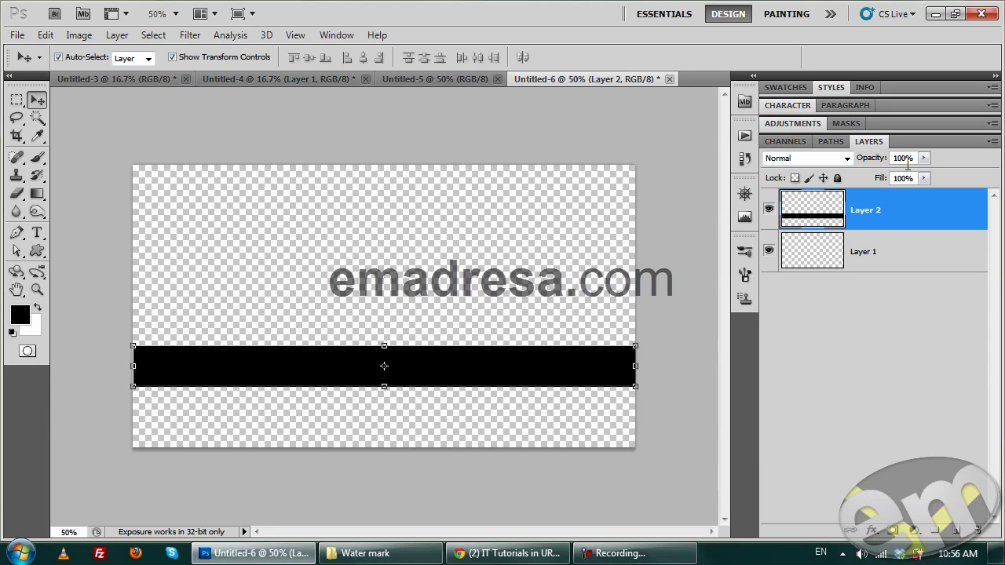
click(907, 158)
text(35)
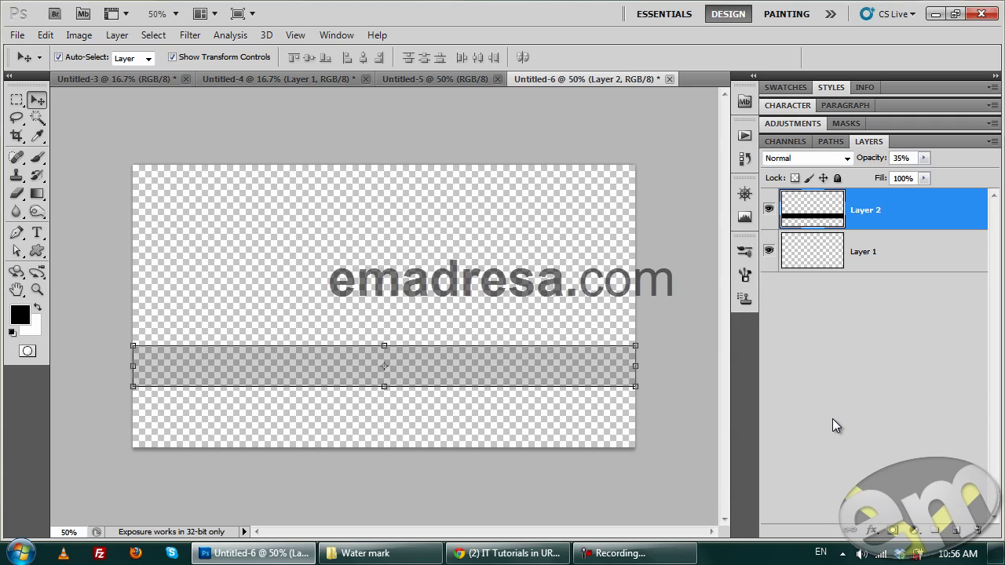
Step: Enable a Stroke effect in Layer 2's Blending Options and show its settings
right_click(935, 207)
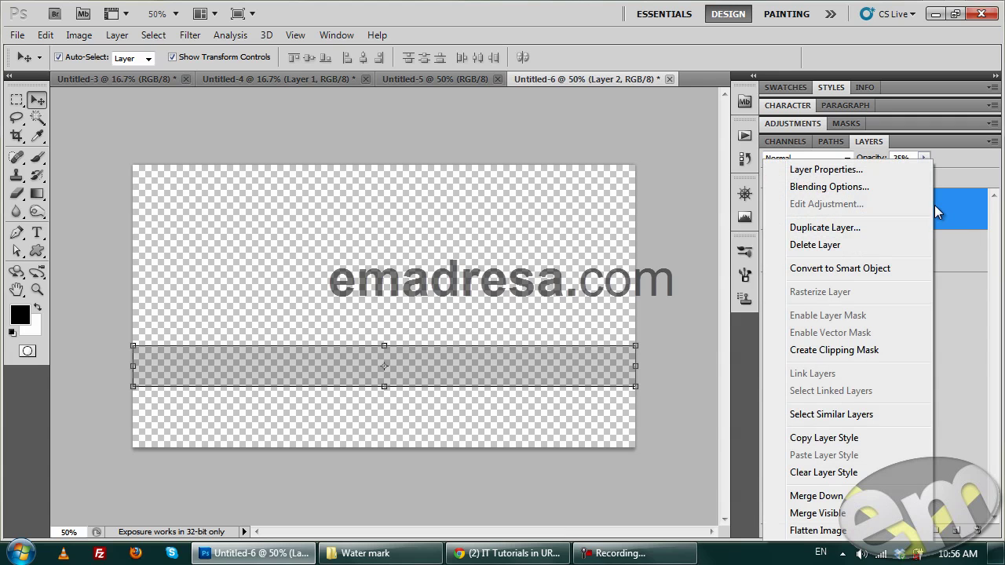
click(820, 189)
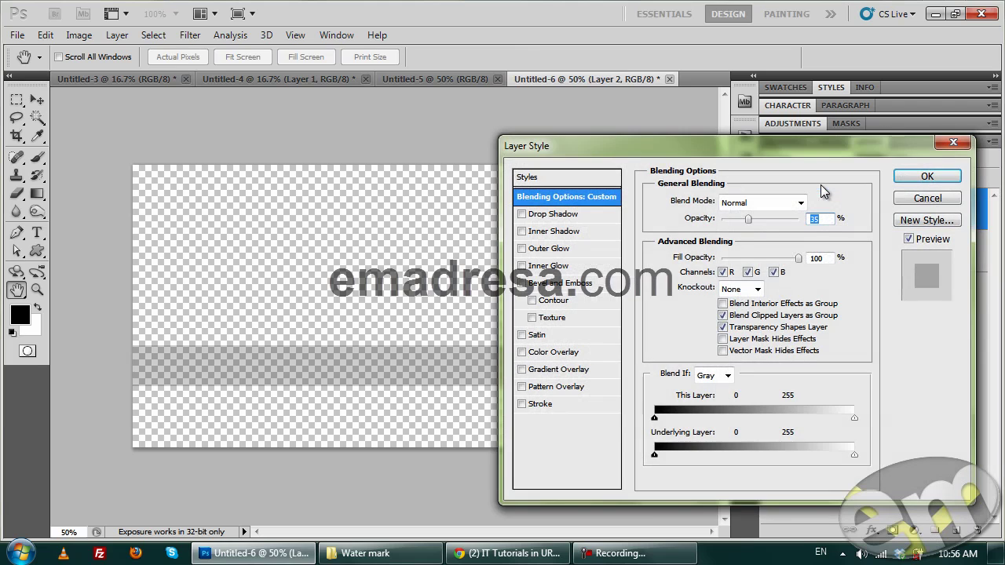
click(523, 405)
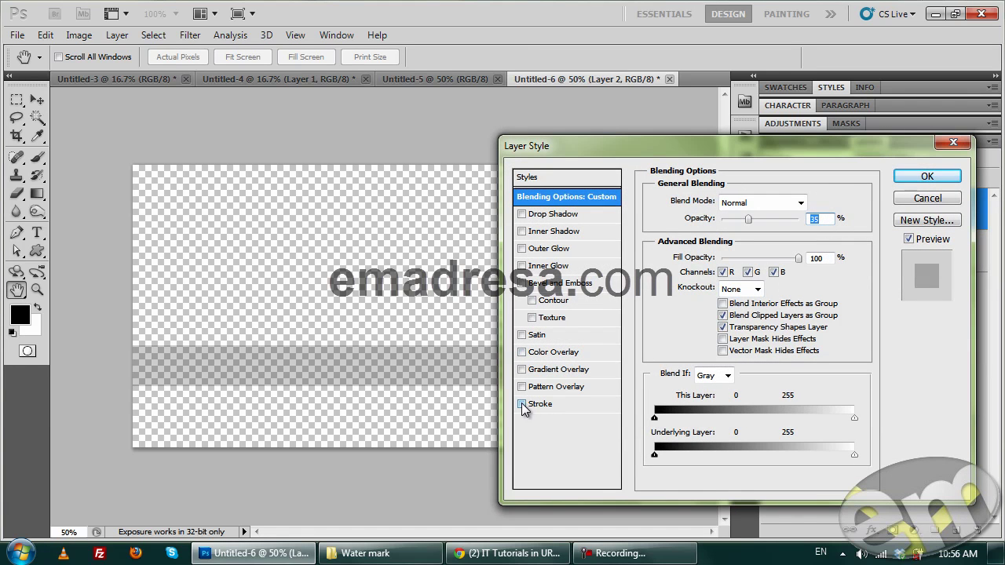
click(548, 405)
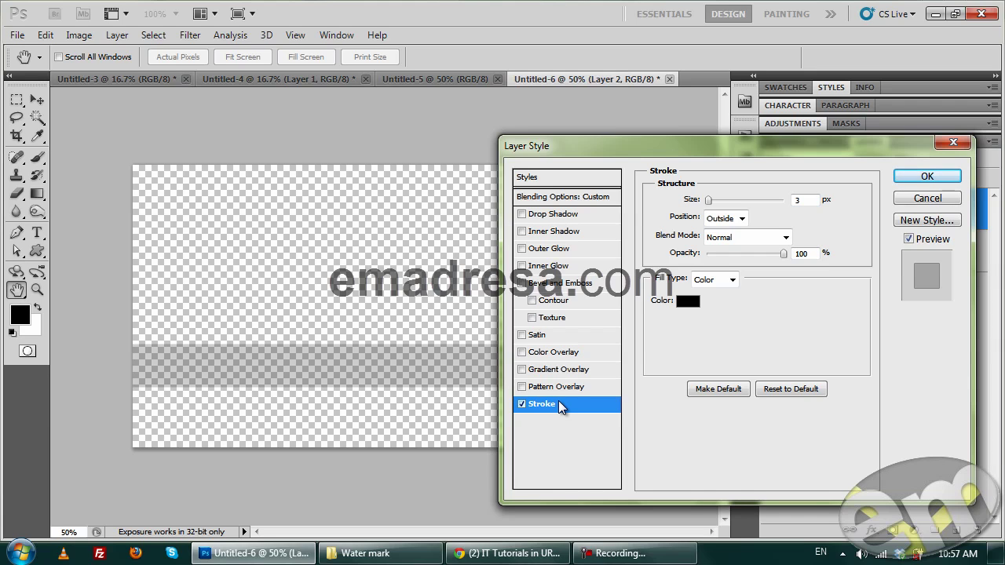
Step: Set the stroke colour to light grey f3f3f3 (RGB 243, 243, 243)
click(689, 301)
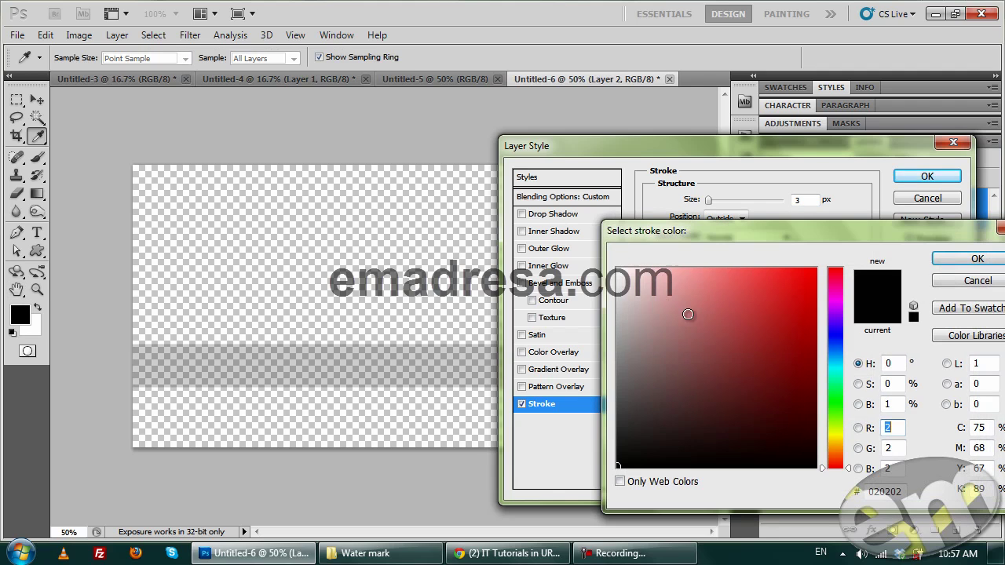
click(617, 278)
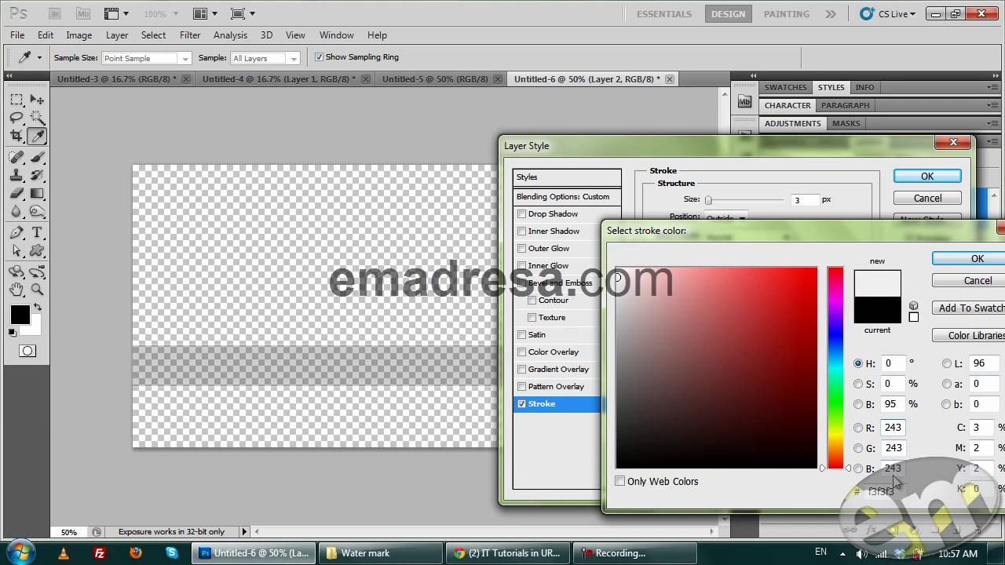
click(962, 258)
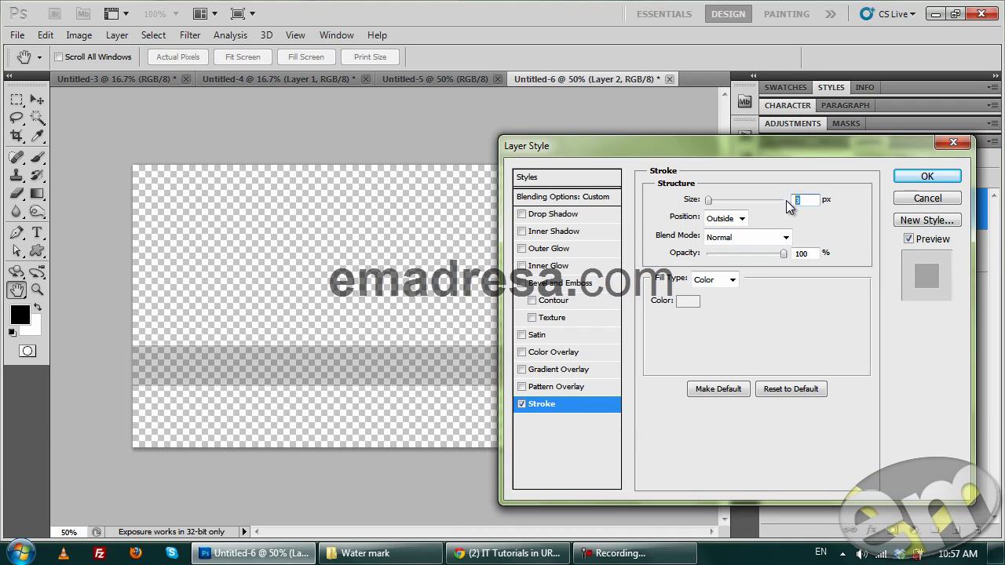
Step: Set the bar's light grey stroke to 2 px and apply it to Layer 2
text(2)
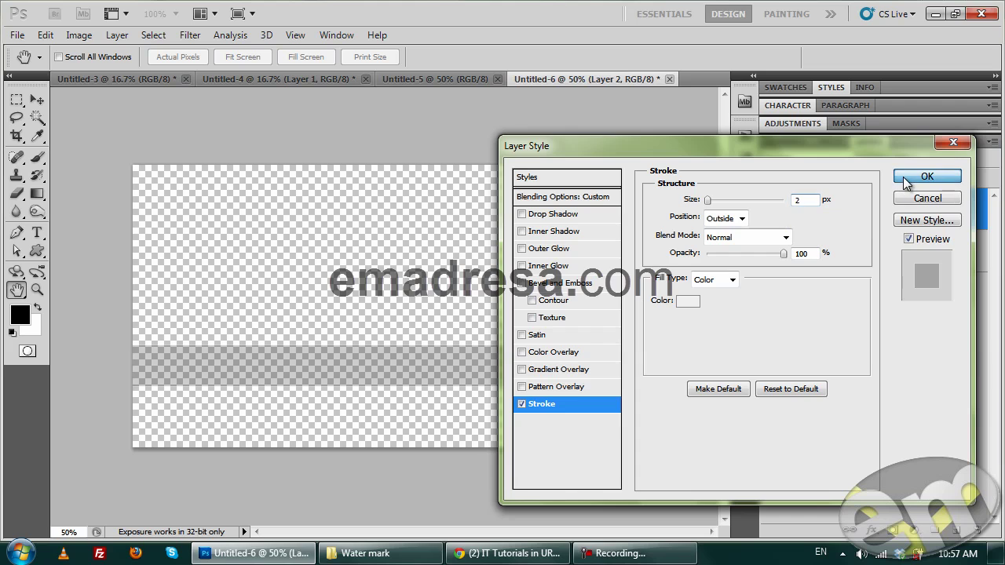
click(908, 182)
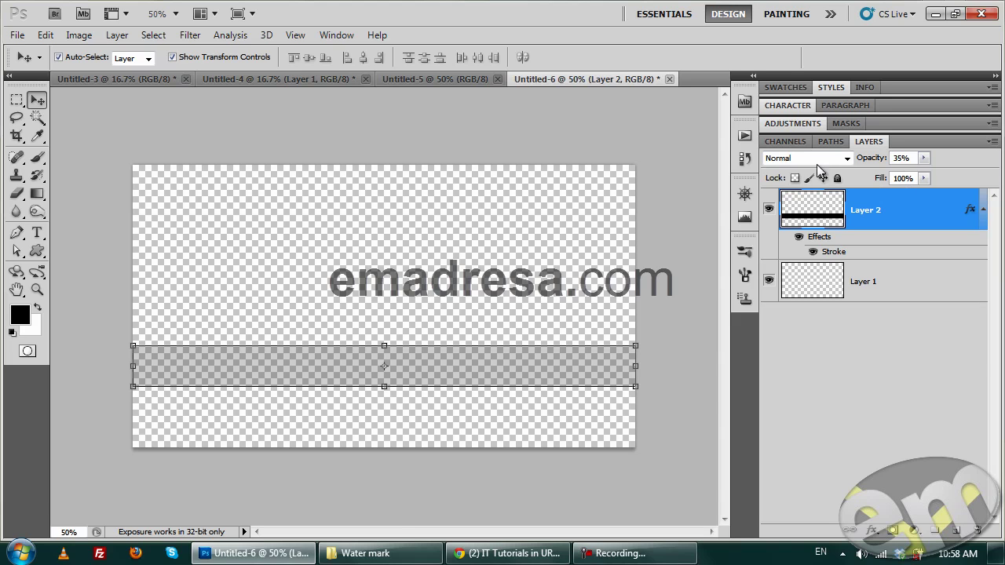
Step: Stop recording the Water Mark Bar action and inspect its Set Selection steps
click(745, 136)
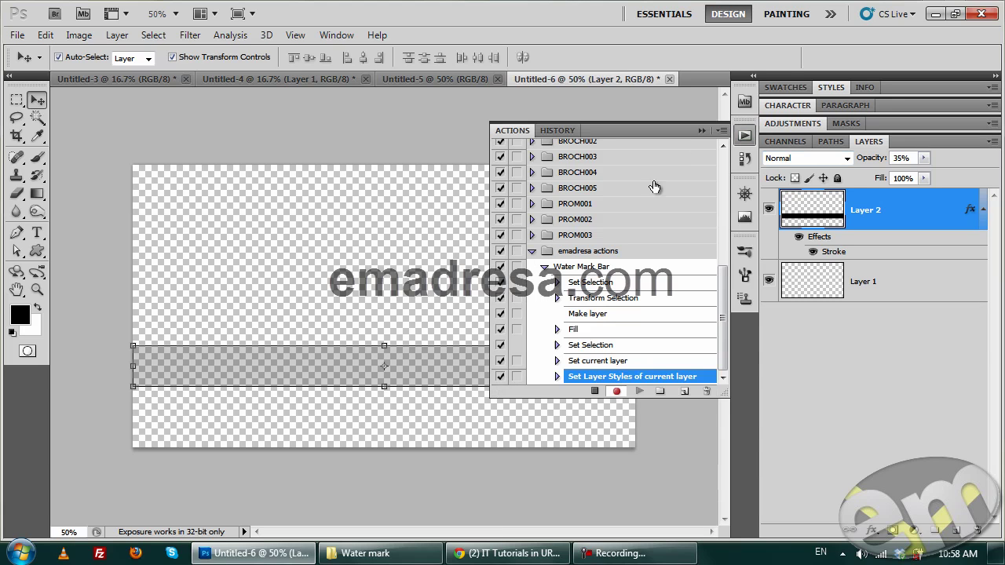
click(595, 392)
click(557, 283)
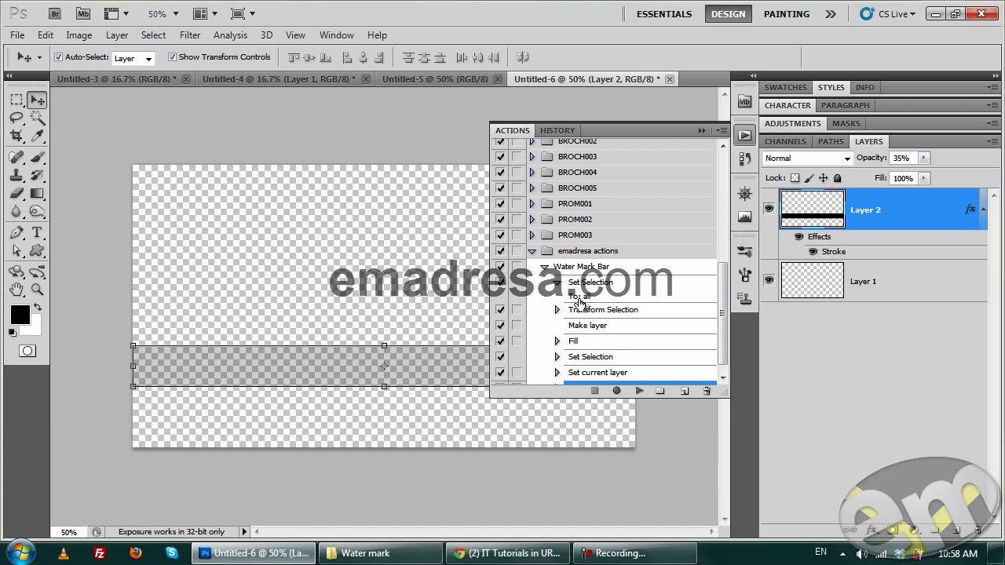
click(556, 283)
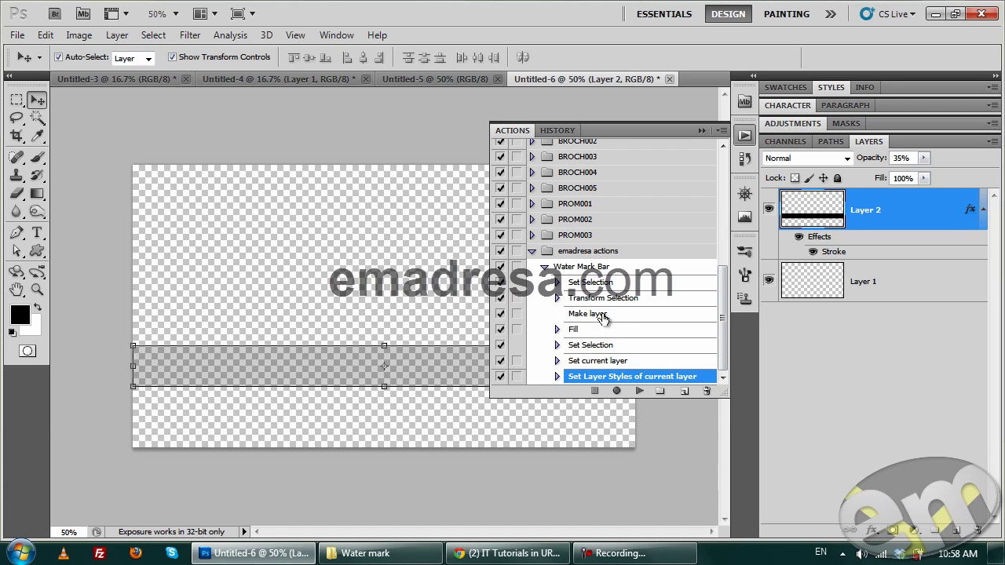
click(557, 345)
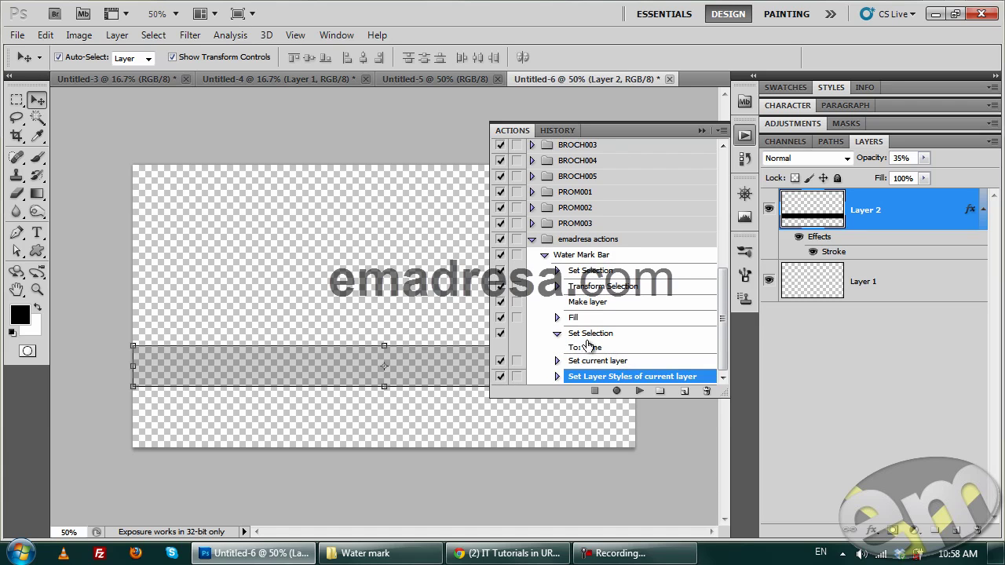
Step: Expand the Set current layer and Set Layer Styles steps to review their details
click(564, 336)
click(557, 361)
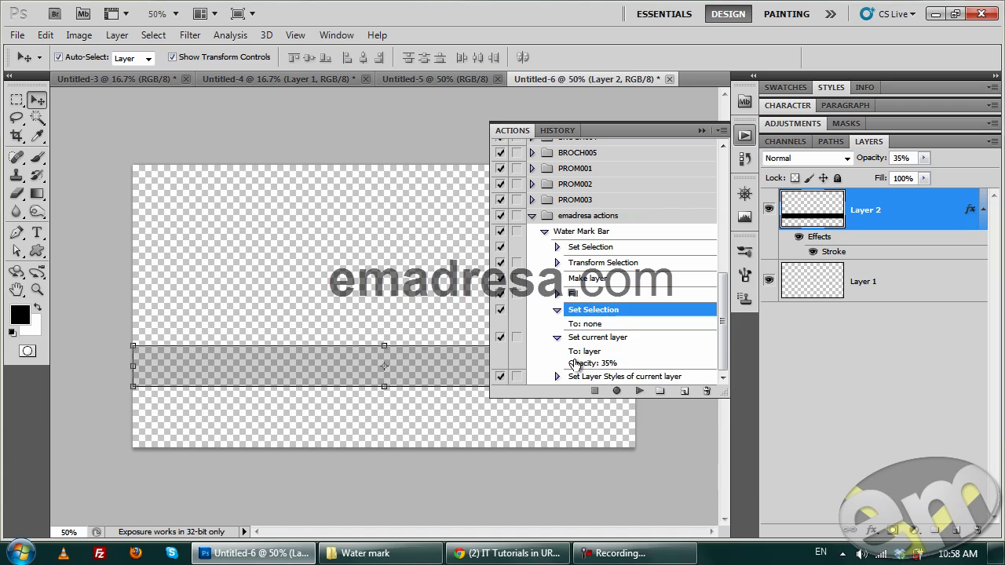
click(558, 377)
scroll(573, 374, down, 2)
scroll(591, 349, down, 1)
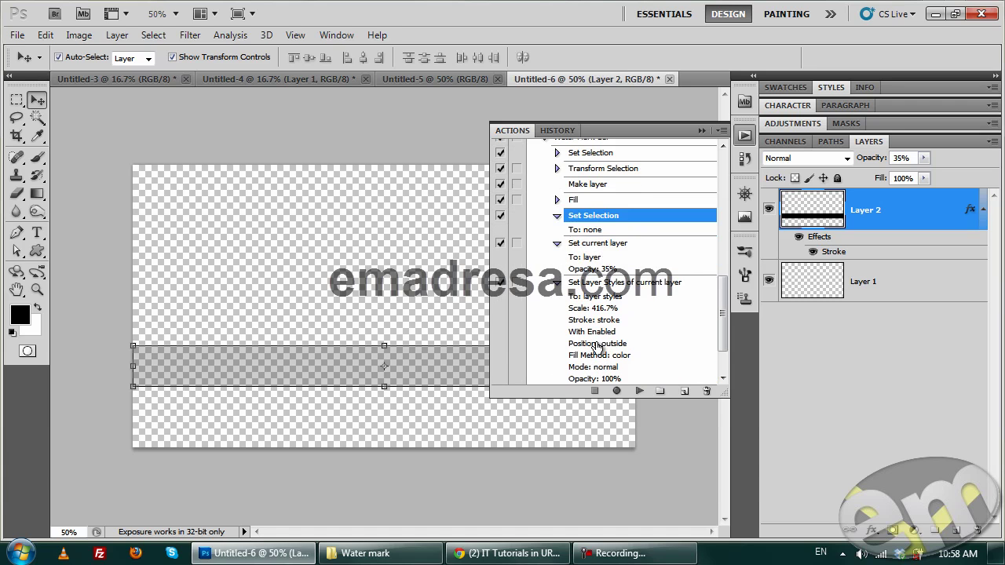
scroll(596, 331, down, 2)
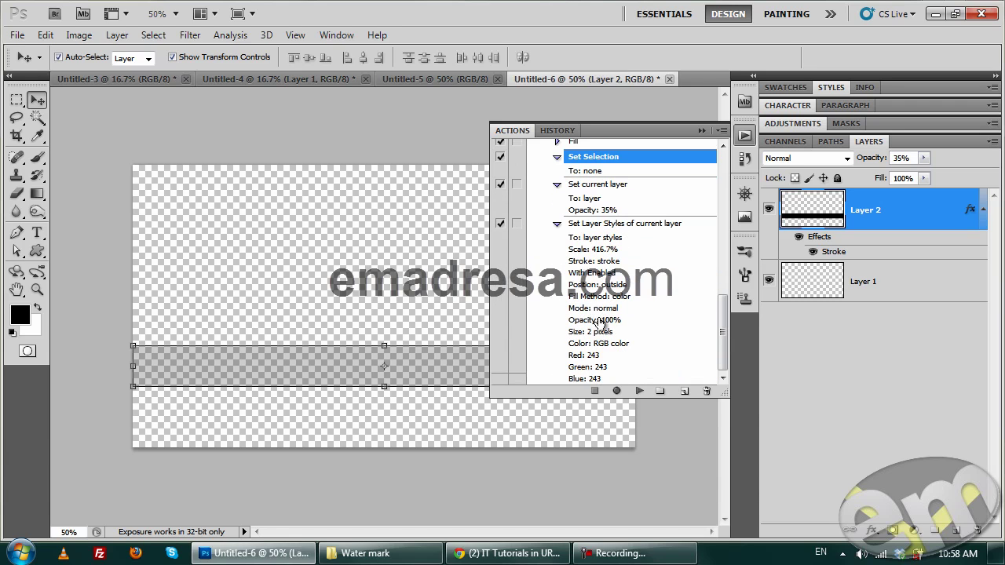
scroll(597, 326, up, 1)
scroll(581, 338, up, 3)
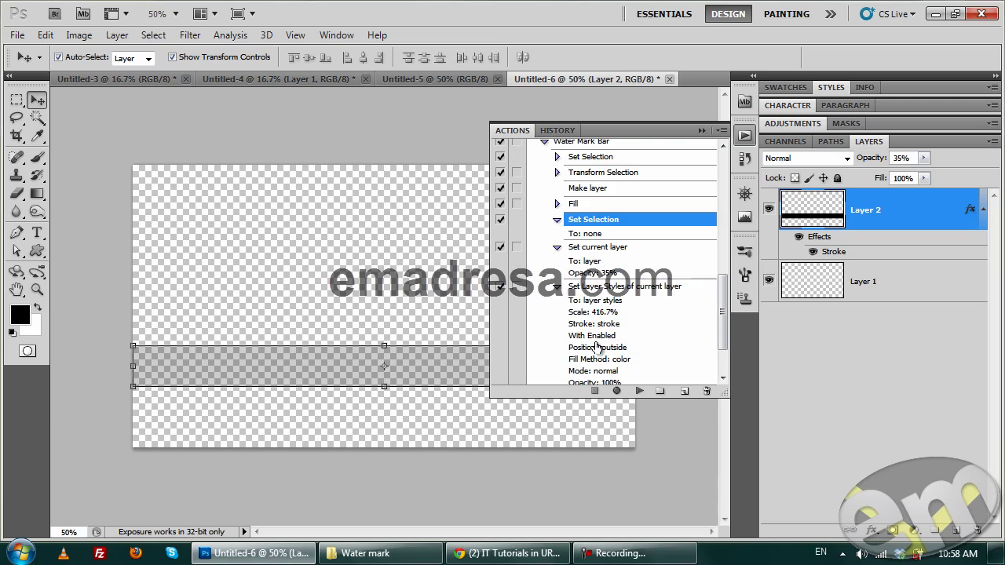
Step: Collapse the recorded steps and select the Water Mark Bar action
click(558, 288)
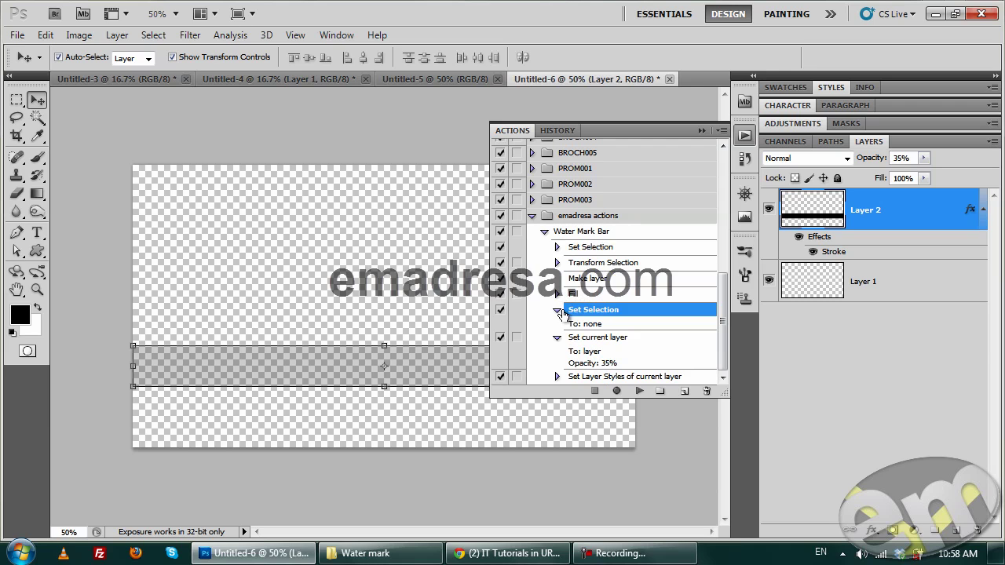
scroll(559, 313, up, 1)
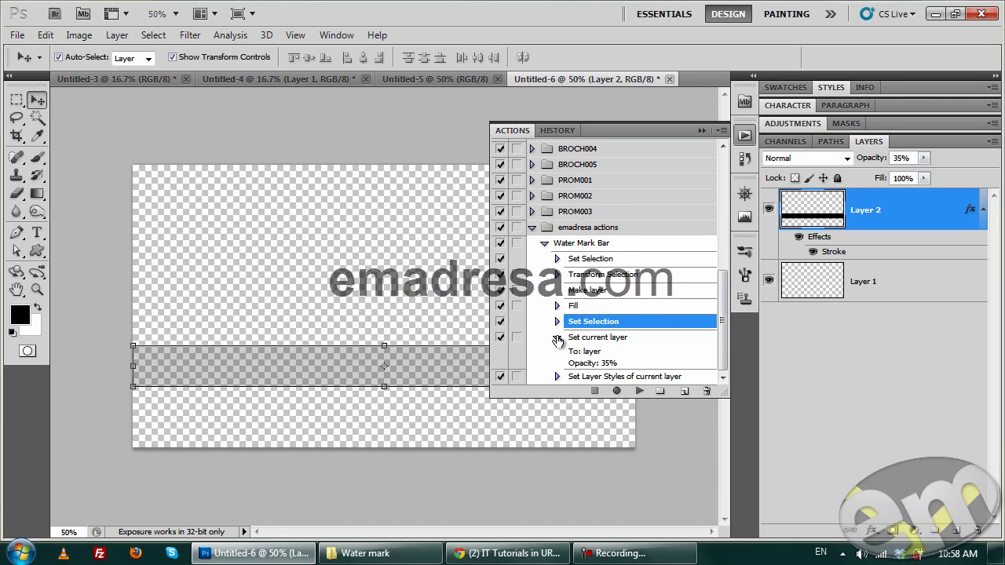
click(557, 337)
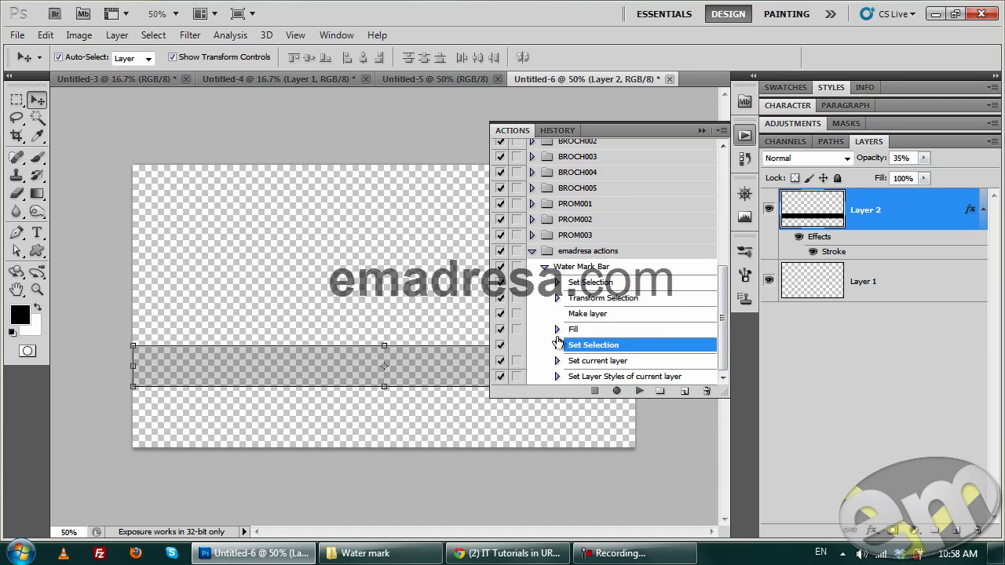
click(545, 267)
click(585, 378)
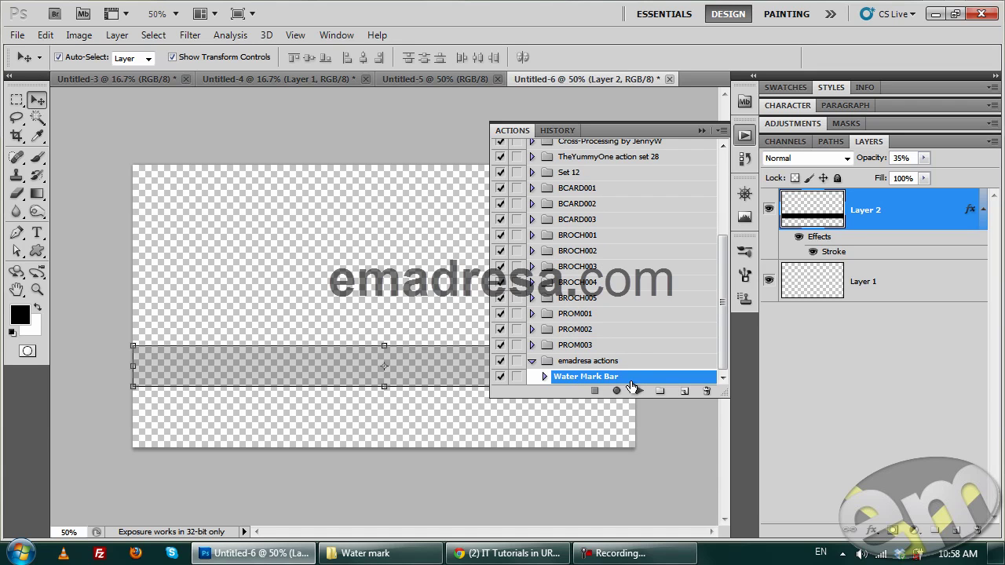
Step: Drag pakistani-wedding-dresses-2011f.jpg from the Water mark folder into Photoshop
click(633, 388)
click(705, 130)
click(408, 554)
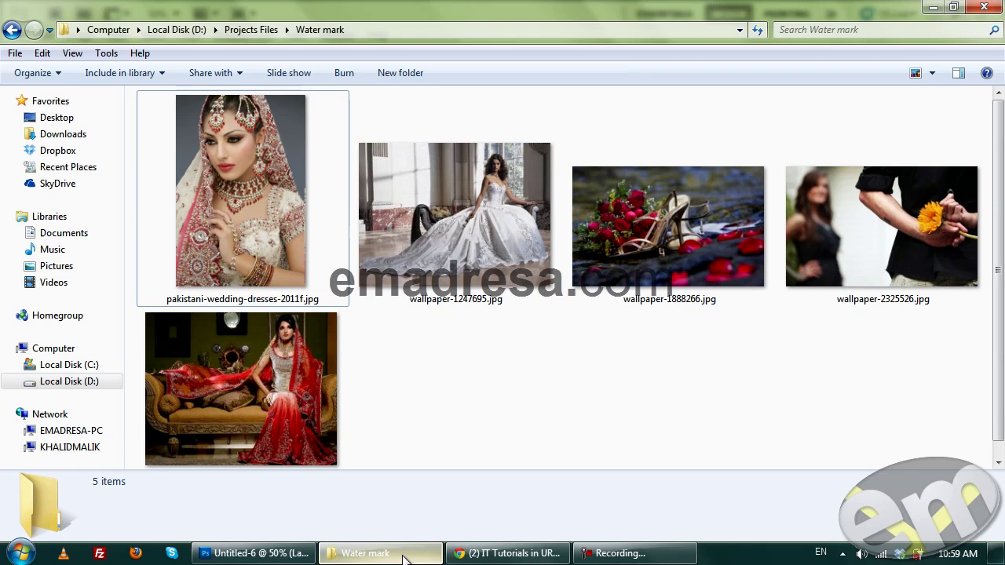
drag(251, 228, 700, 76)
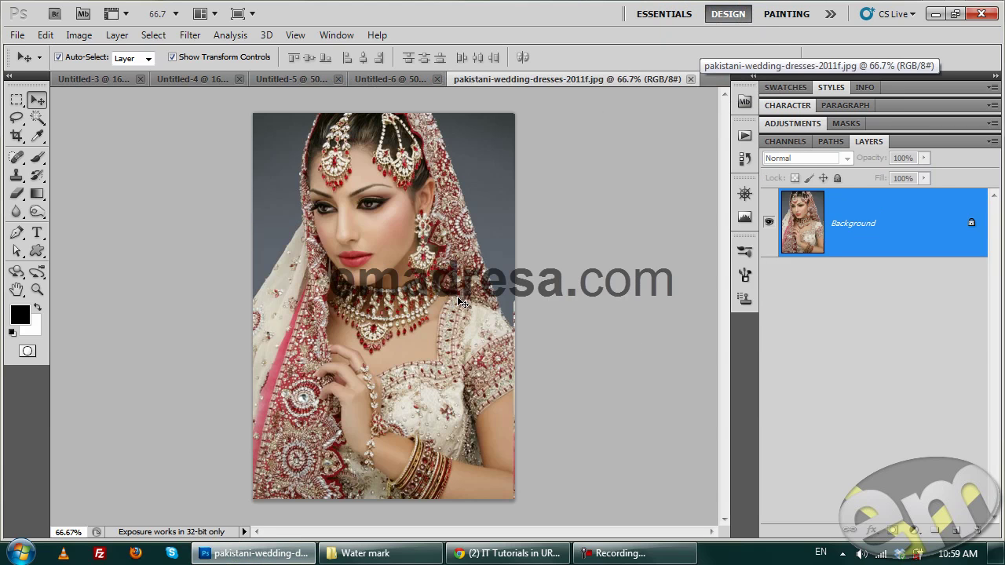
Step: Play the Water Mark Bar action on the wedding photo
click(744, 137)
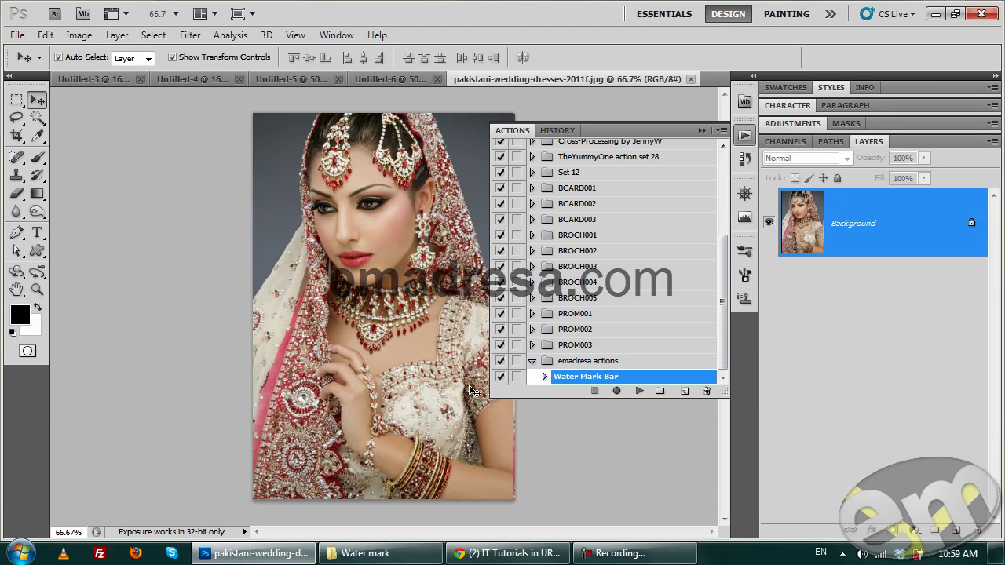
click(639, 390)
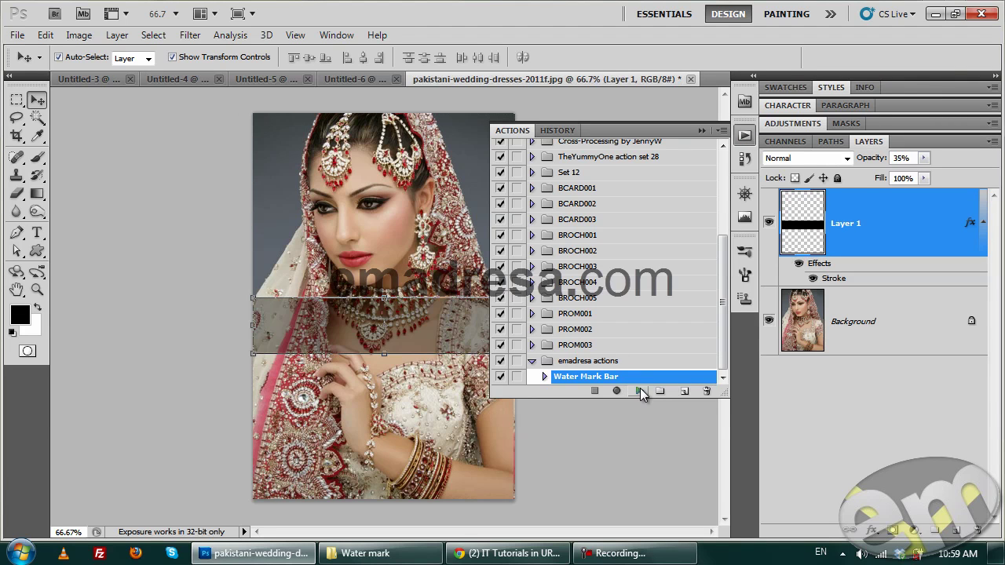
click(703, 130)
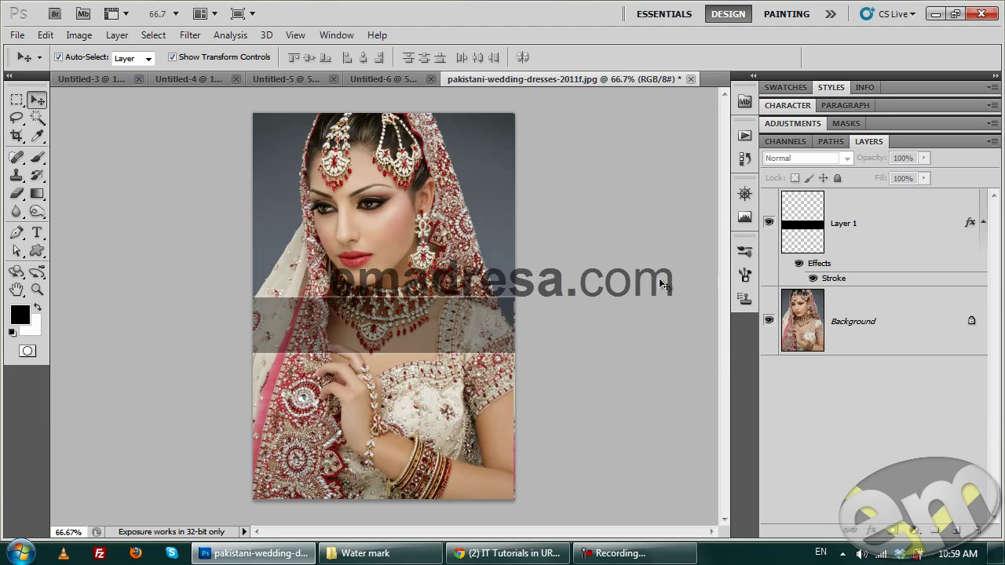
Step: View the photo at Actual Pixels, check the Google Images page, and return to Untitled-6
click(37, 290)
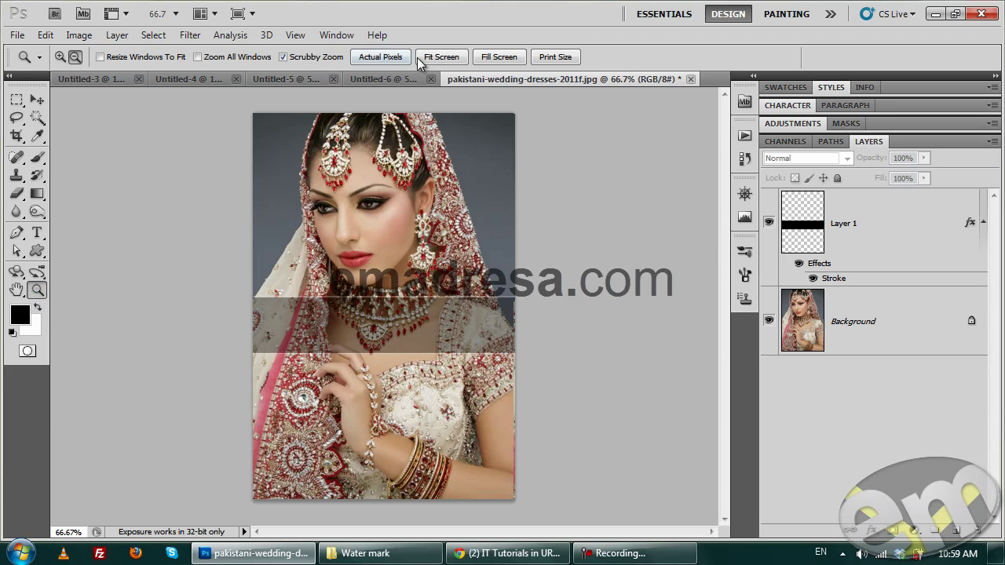
click(381, 57)
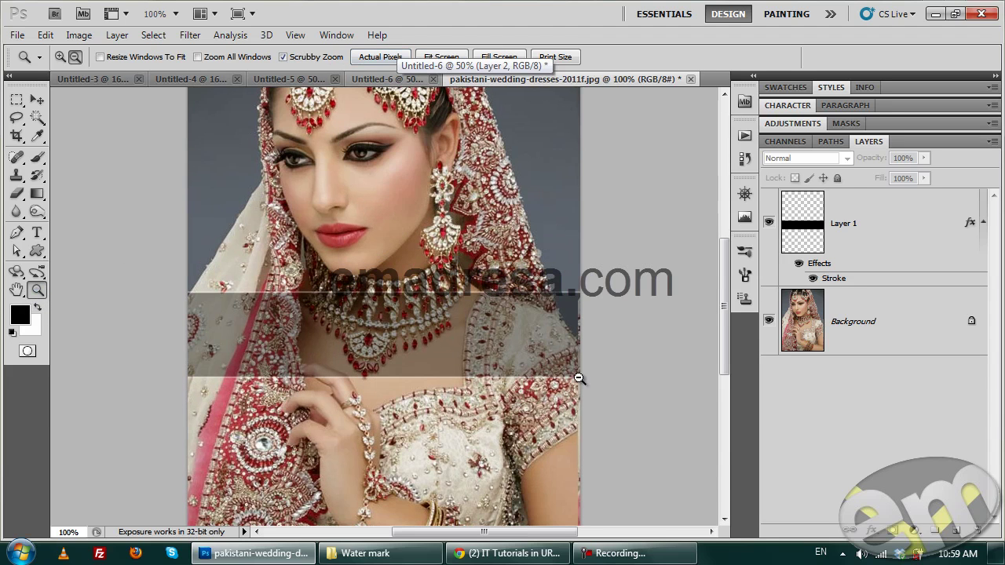
click(526, 553)
click(382, 7)
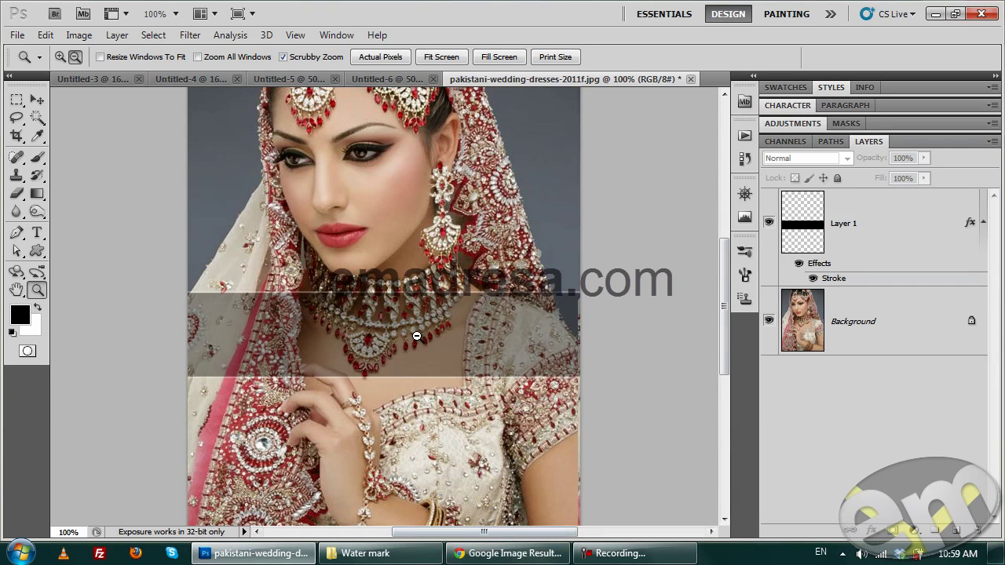
click(37, 100)
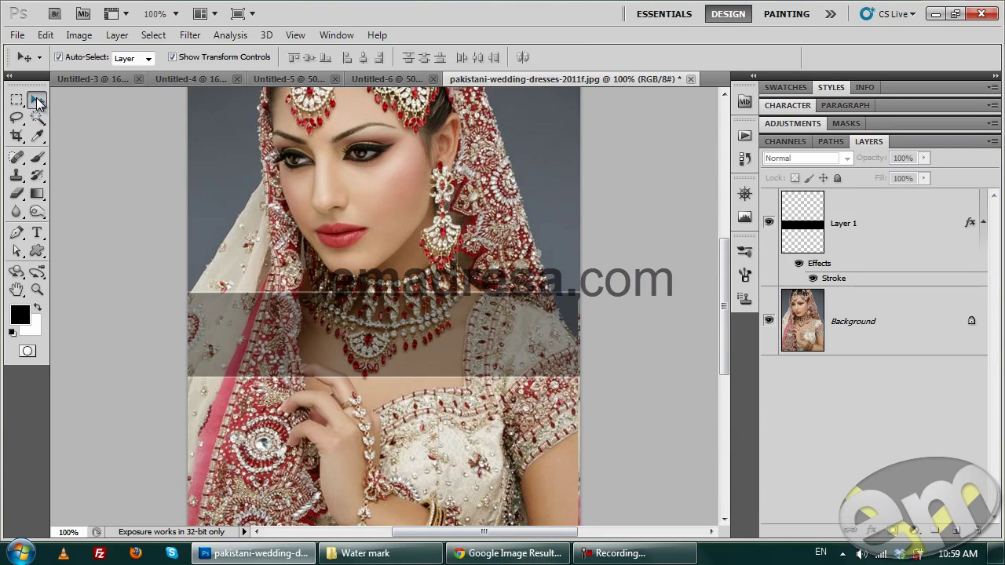
click(373, 79)
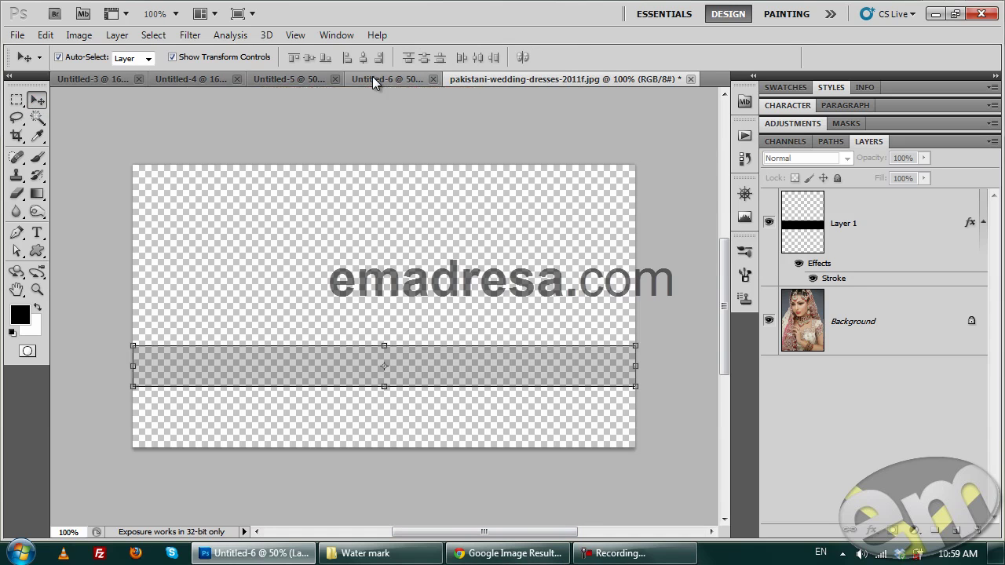
Step: In Untitled-3, undo the earlier crop and reselect the UNIQE EREEJ text layer
click(99, 79)
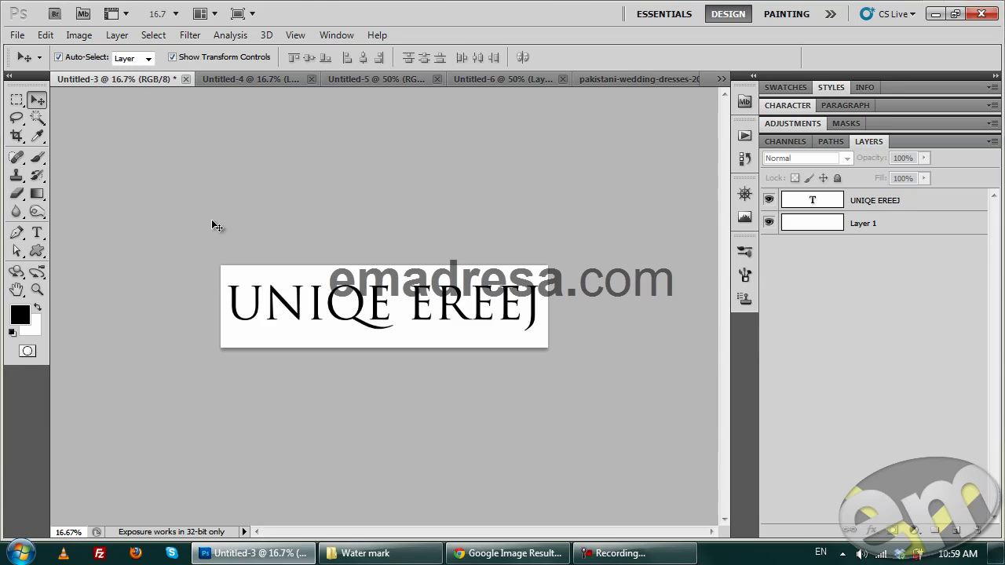
click(769, 201)
key(ctrl+z)
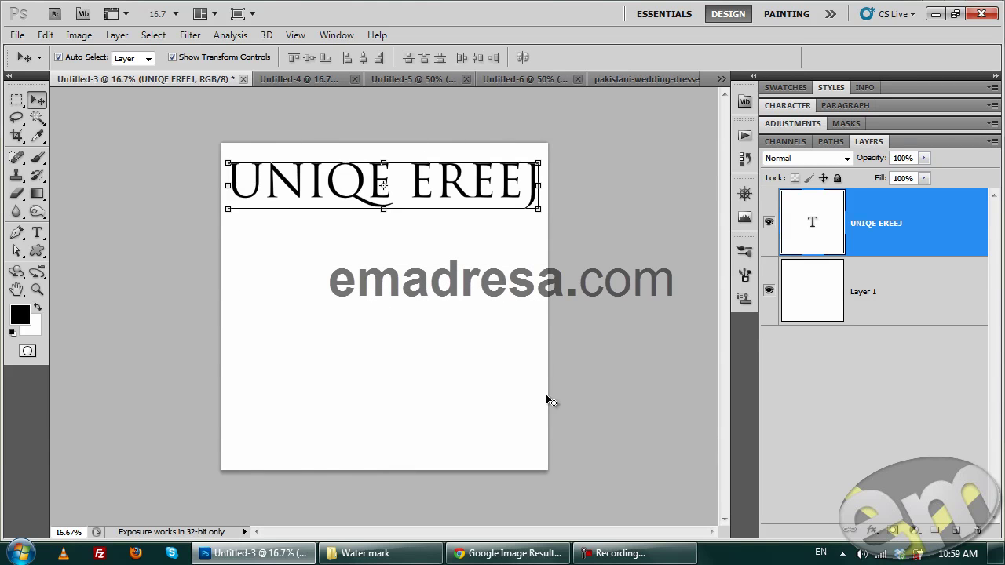
click(356, 349)
click(322, 196)
Step: Crop the canvas to a strip around the text and merge it into one layer
click(16, 137)
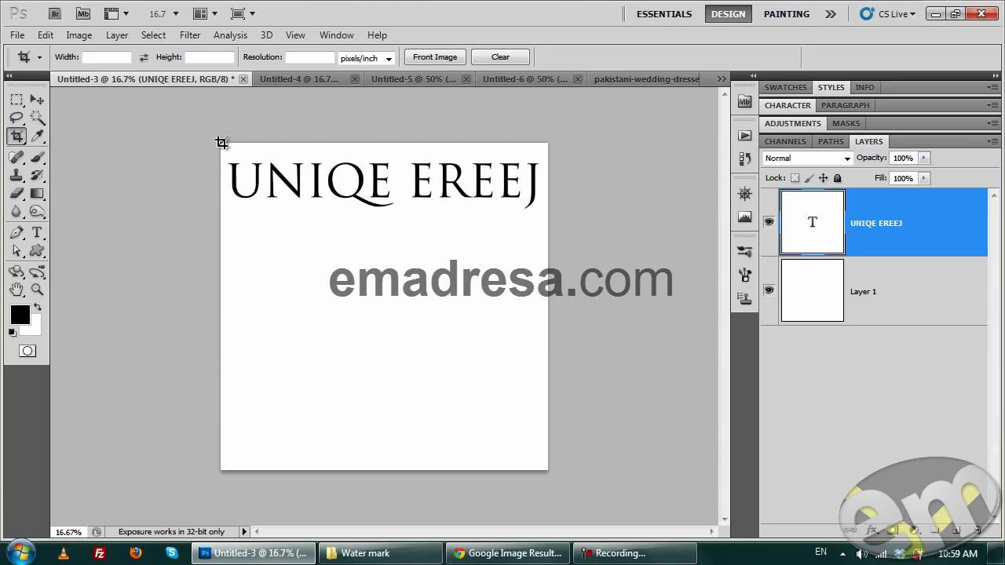
mouse_move(221, 143)
mouse_down()
mouse_move(556, 226)
mouse_move(556, 217)
mouse_up()
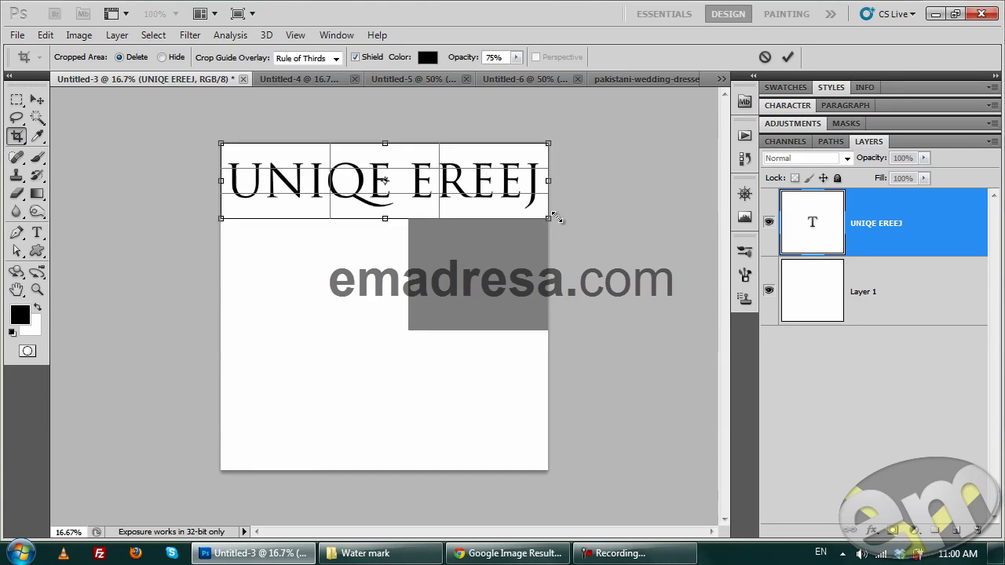
key(Return)
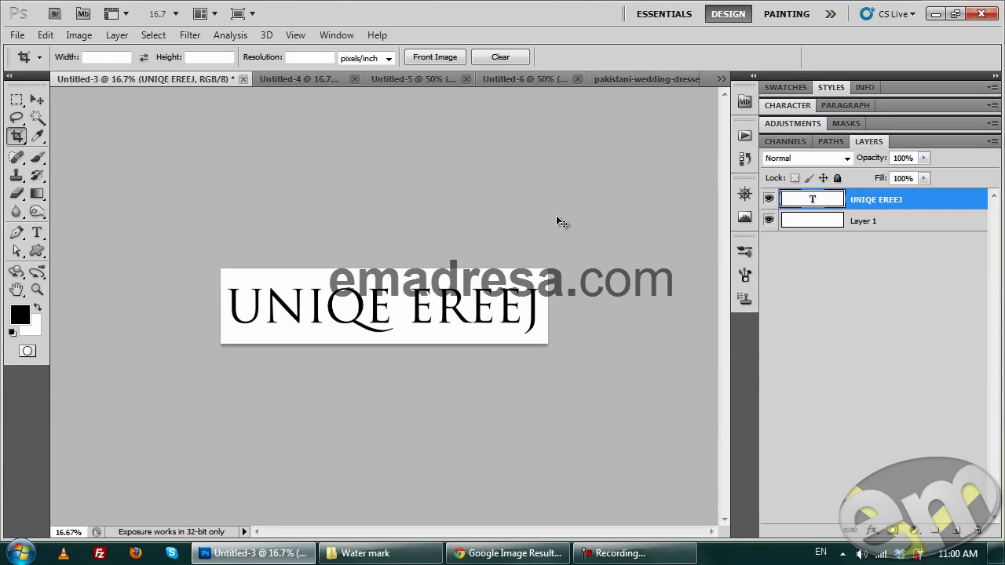
key(ctrl+shift+e)
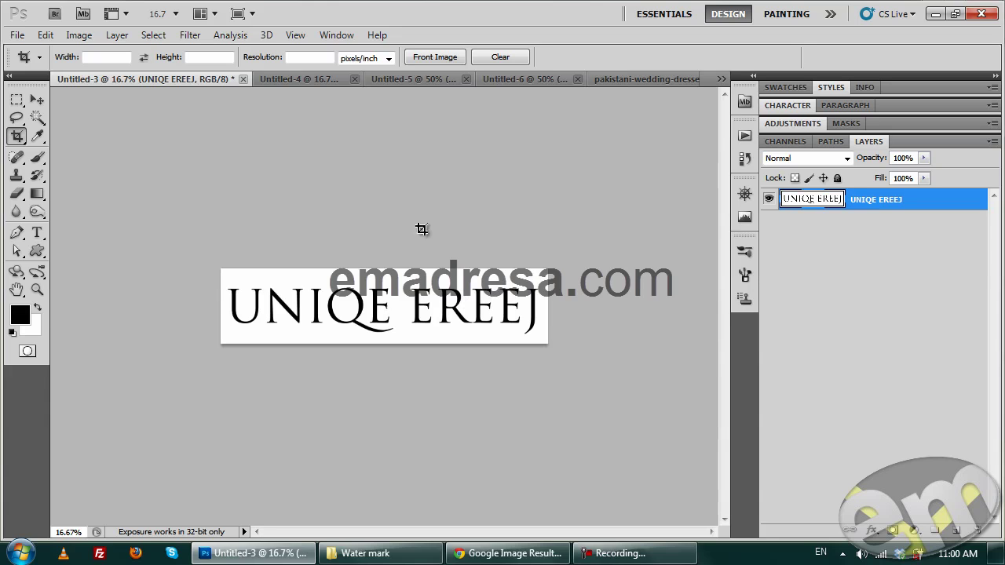
click(292, 79)
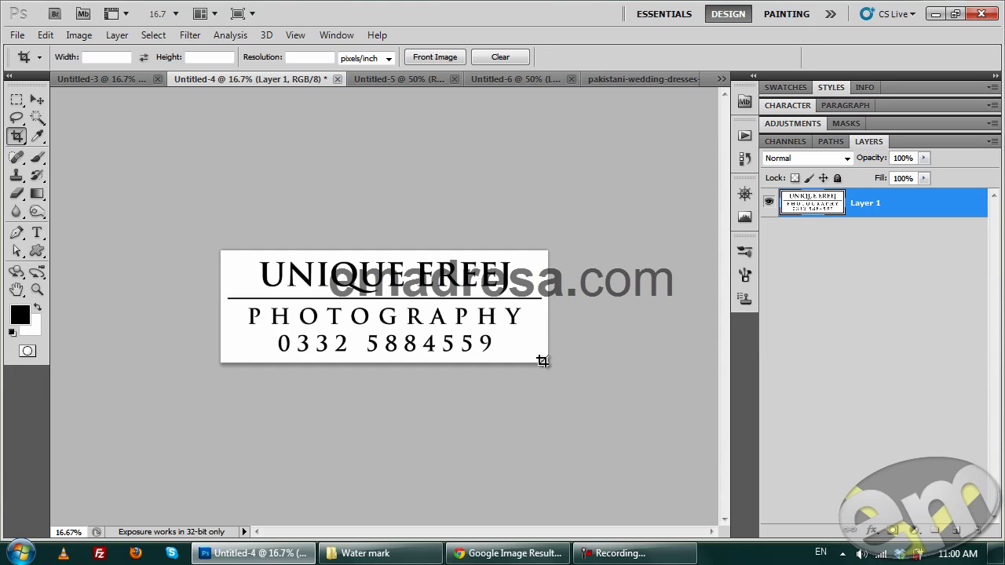
Step: Define the logo card as a brush preset named 'water mark UE'
click(46, 36)
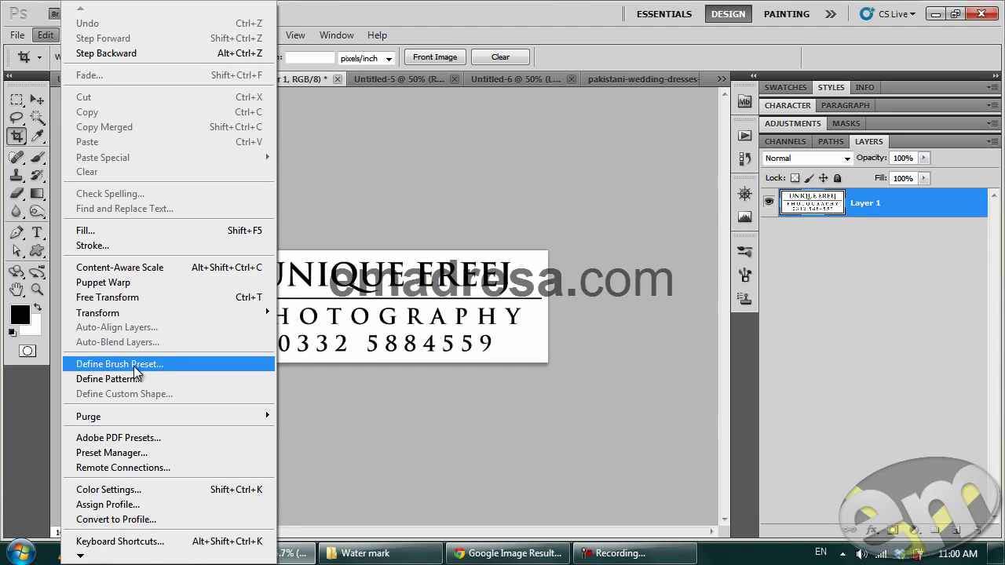
click(119, 364)
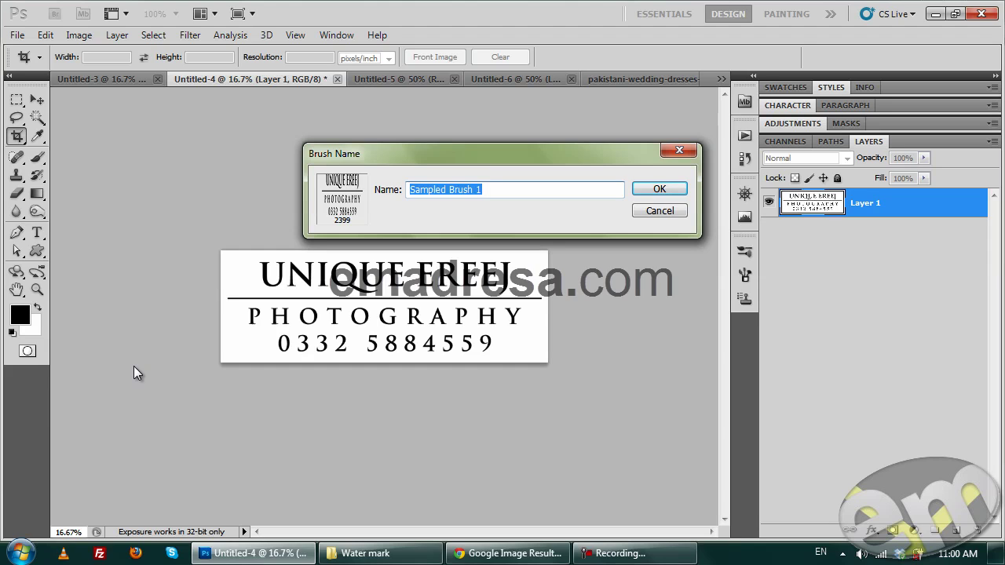
text(water mark UE)
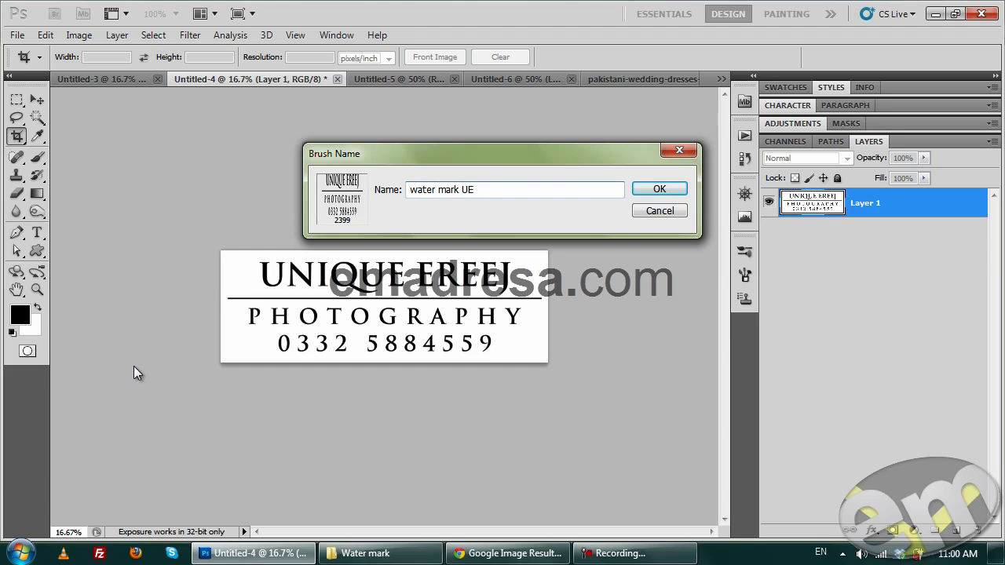
click(645, 191)
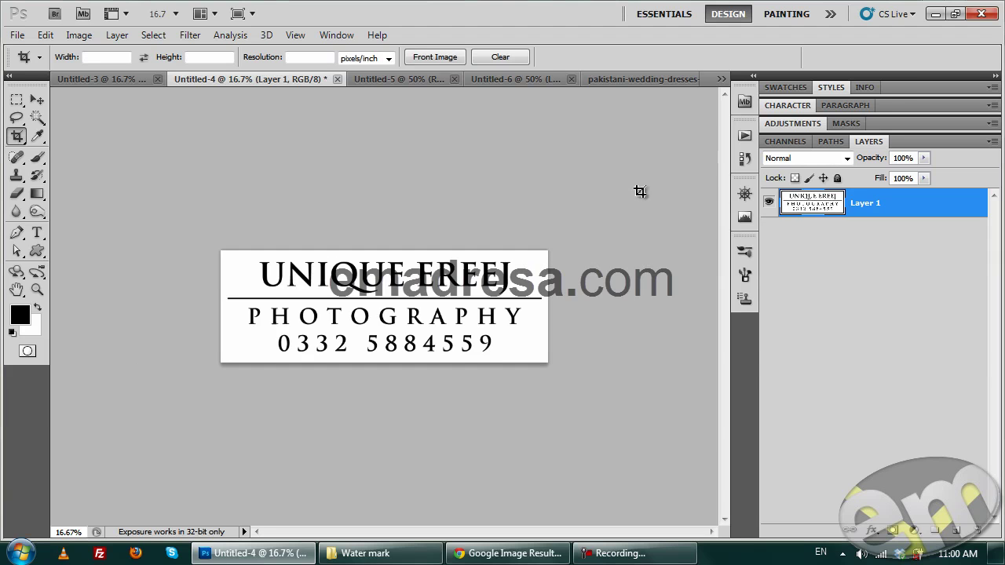
click(510, 79)
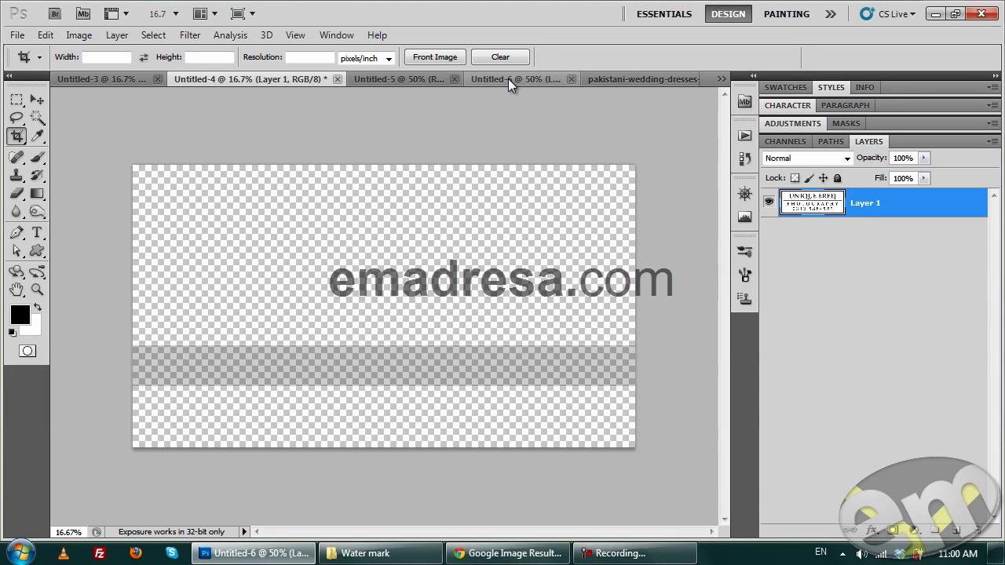
Step: Move the translucent bar down over the hands and raise its opacity to darken it
click(633, 77)
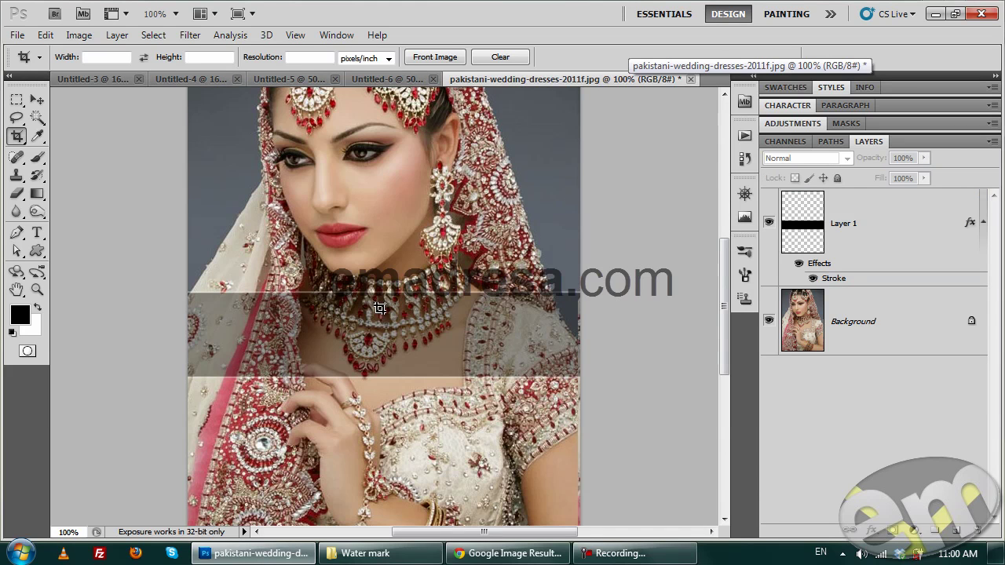
scroll(380, 308, up, 2)
scroll(377, 311, up, 2)
scroll(377, 311, down, 1)
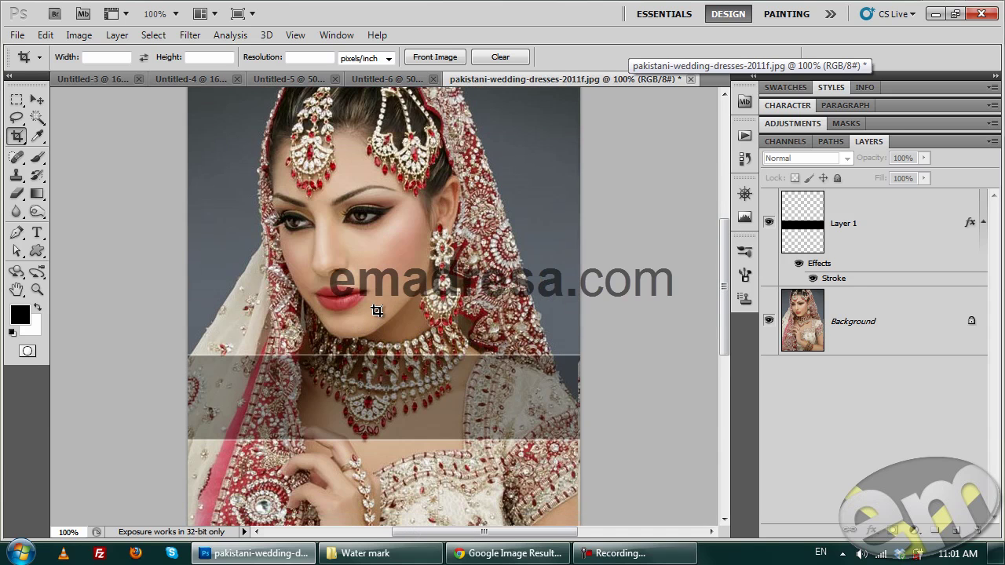
scroll(377, 311, down, 1)
click(37, 100)
click(383, 386)
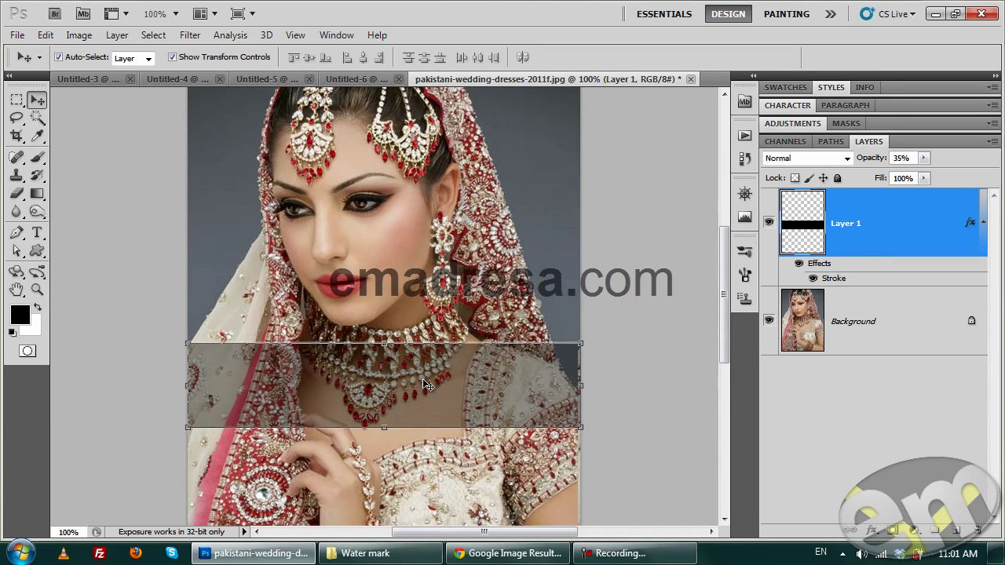
scroll(439, 369, down, 5)
mouse_move(471, 258)
mouse_down()
mouse_move(482, 383)
mouse_move(469, 396)
mouse_move(470, 378)
mouse_up()
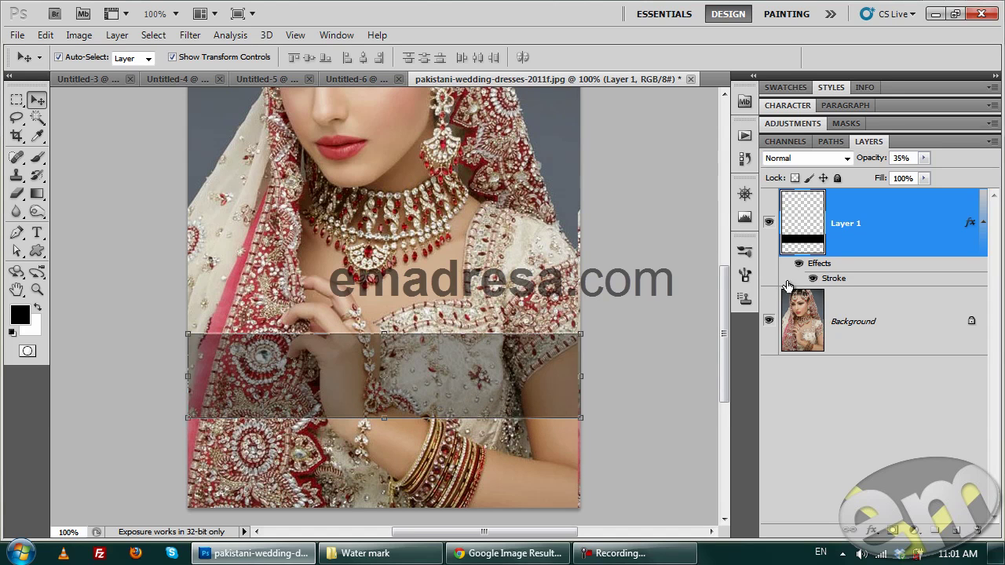
drag(862, 161, 874, 161)
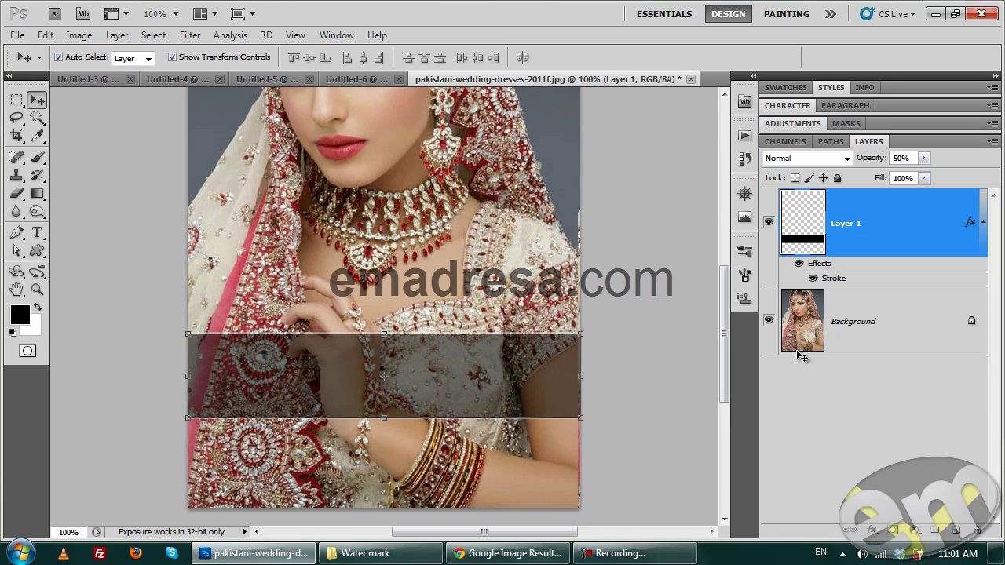
click(659, 377)
Step: Pick the saved logo brush and add a new empty layer above the bar
scroll(683, 377, up, 3)
scroll(683, 377, down, 2)
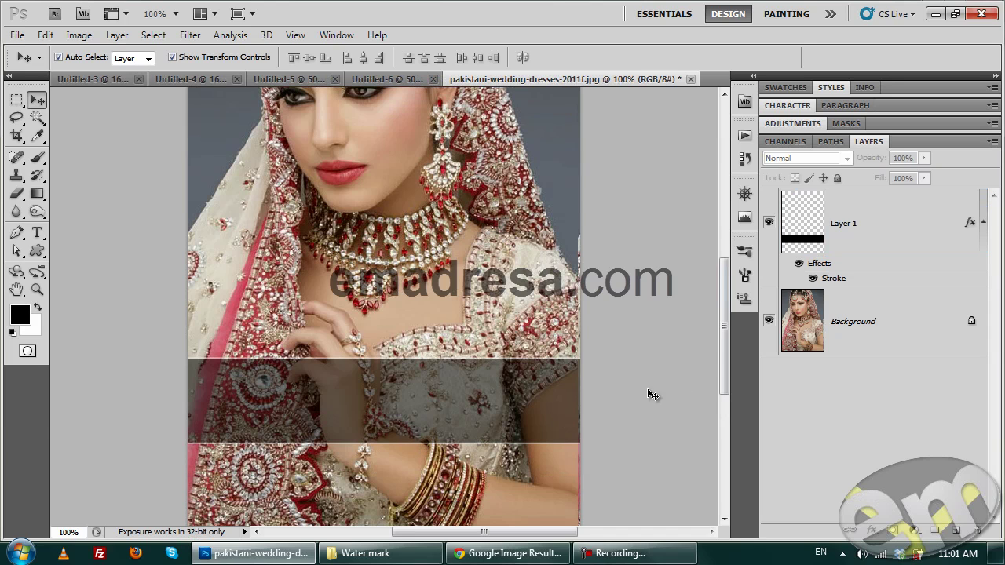
click(37, 157)
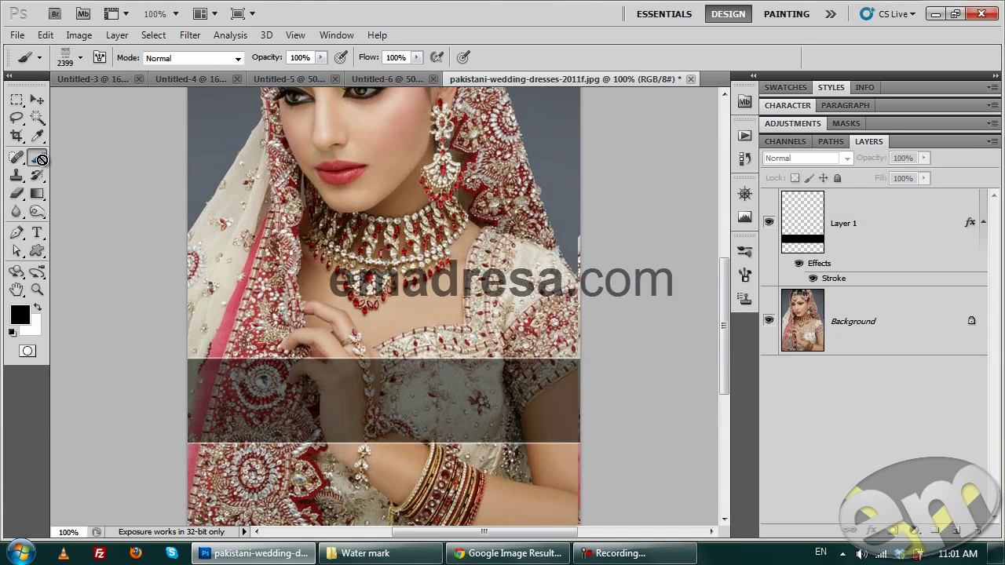
click(82, 58)
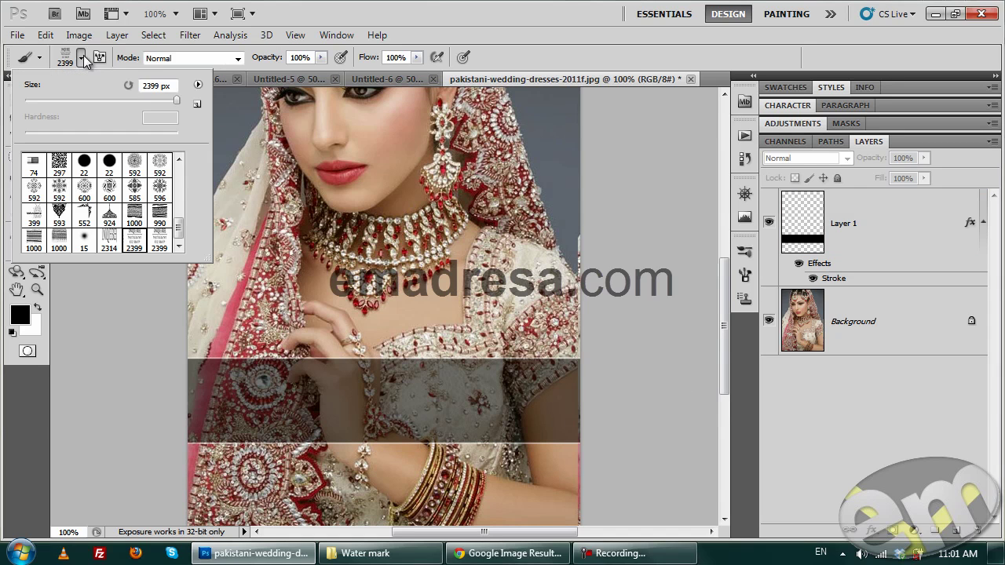
click(159, 242)
click(915, 271)
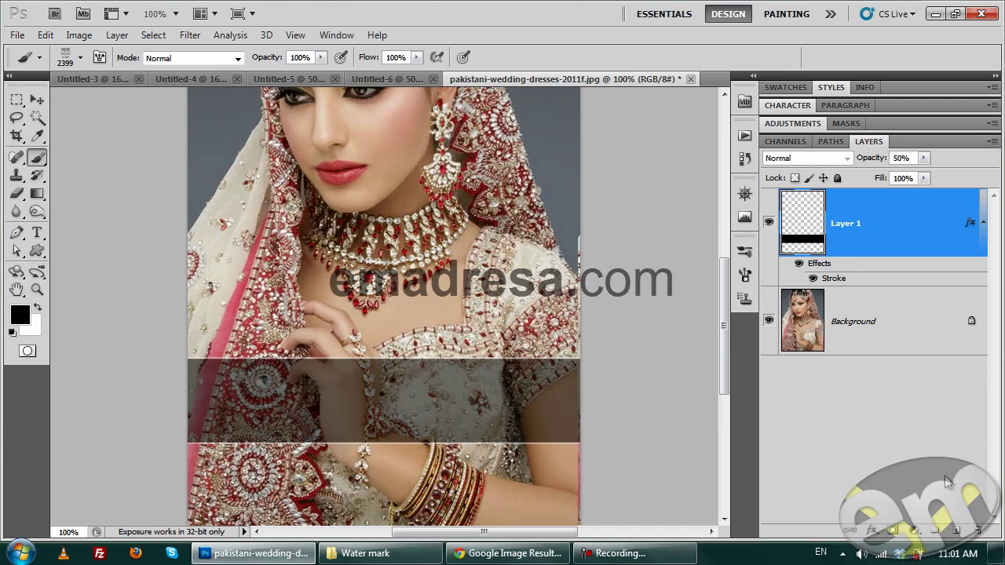
click(956, 532)
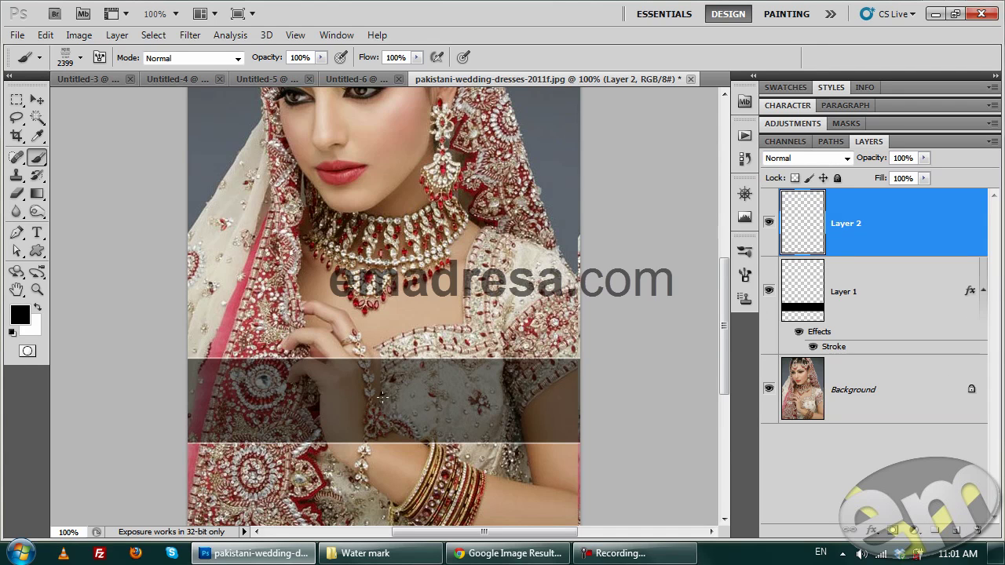
Step: Resize the logo brush to 250 px
right_click(361, 349)
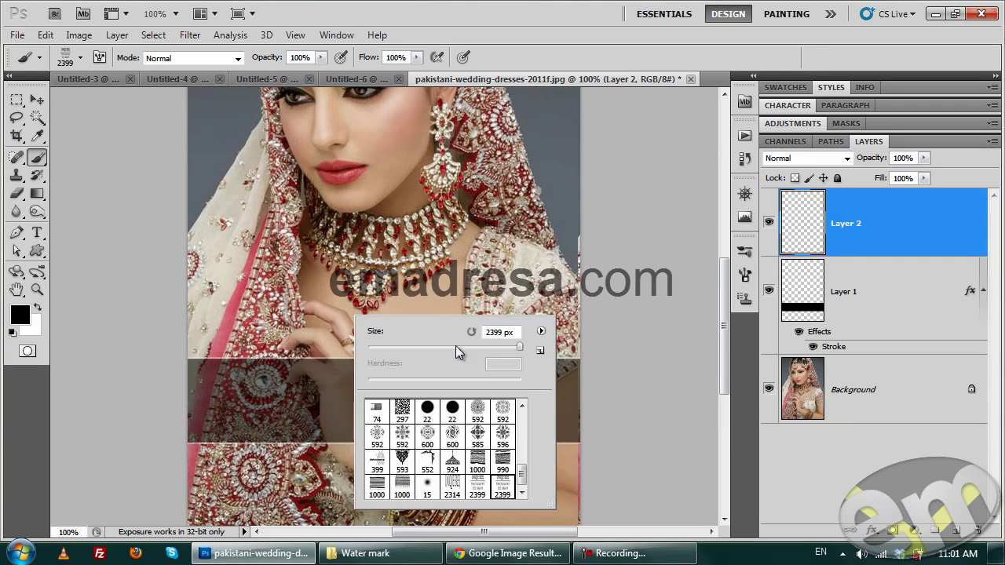
drag(489, 346, 479, 346)
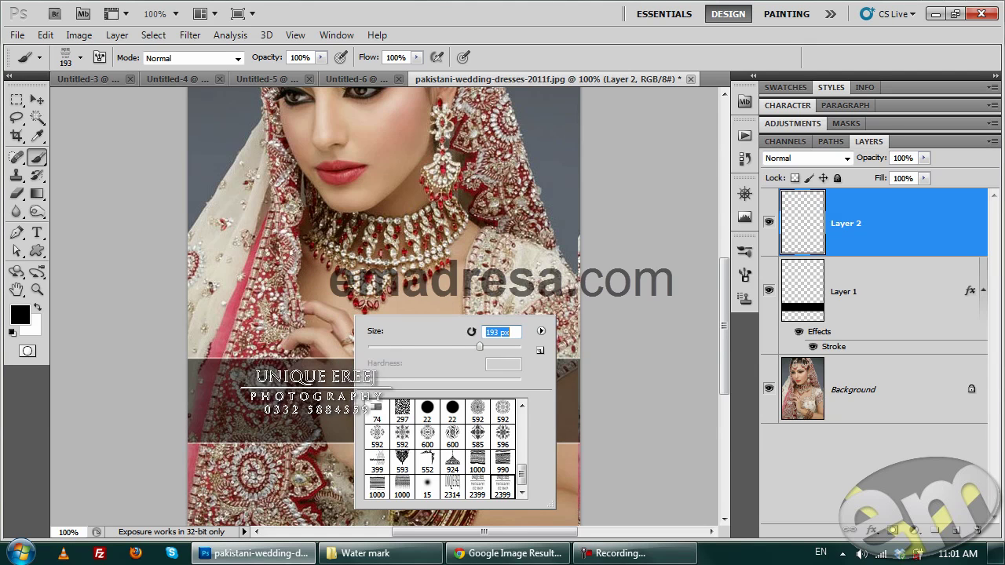
key(Return)
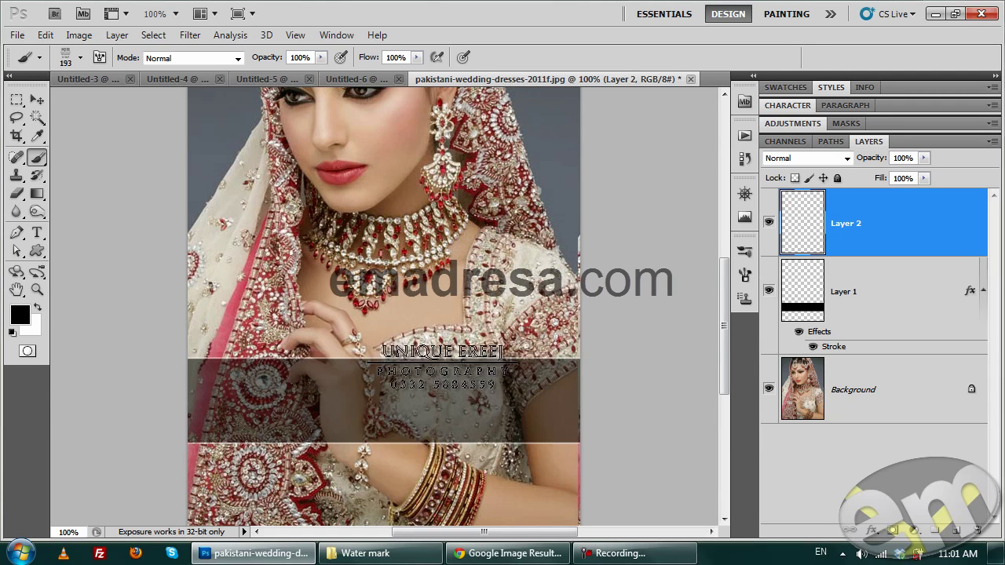
click(400, 390)
key(bracketright)
key(bracketright)
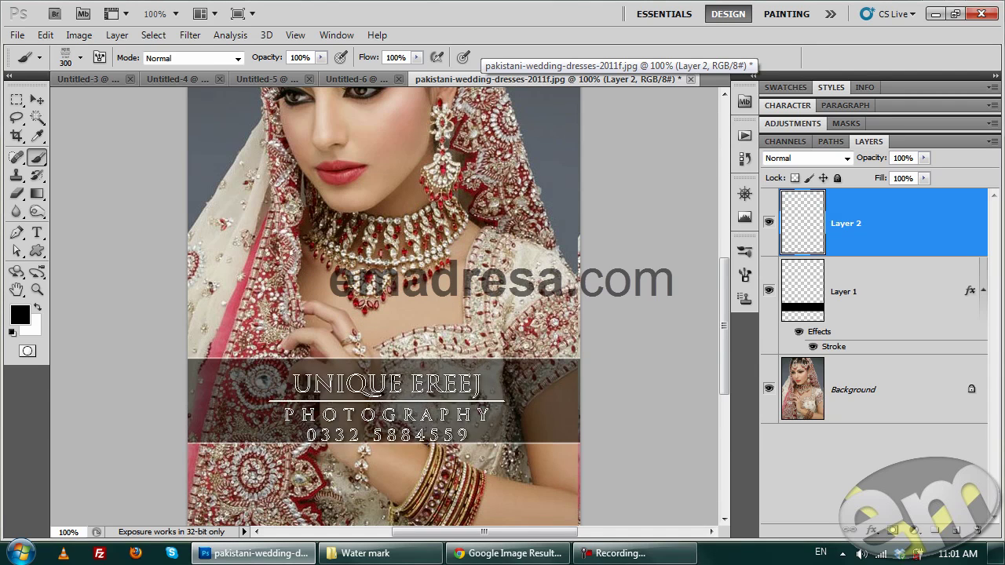
key(bracketright)
key(bracketleft)
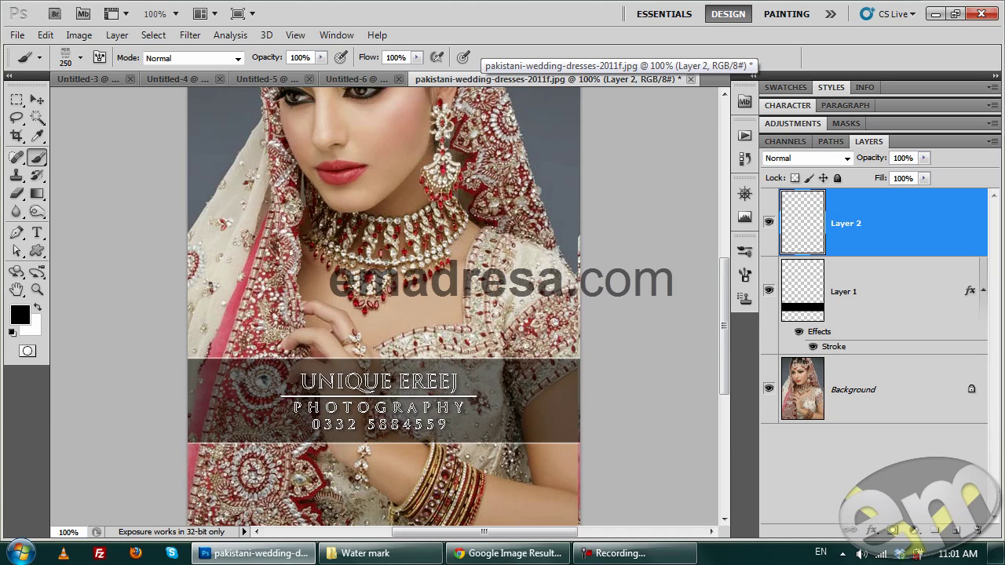
Step: Stamp the logo in white on the bar and select it together with the bar layer
click(384, 401)
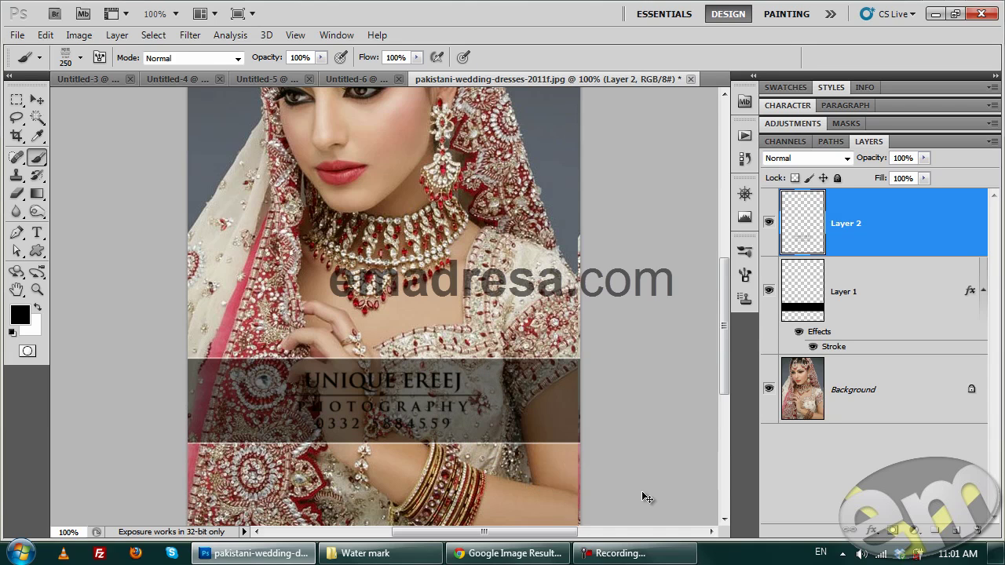
key(ctrl+z)
key(x)
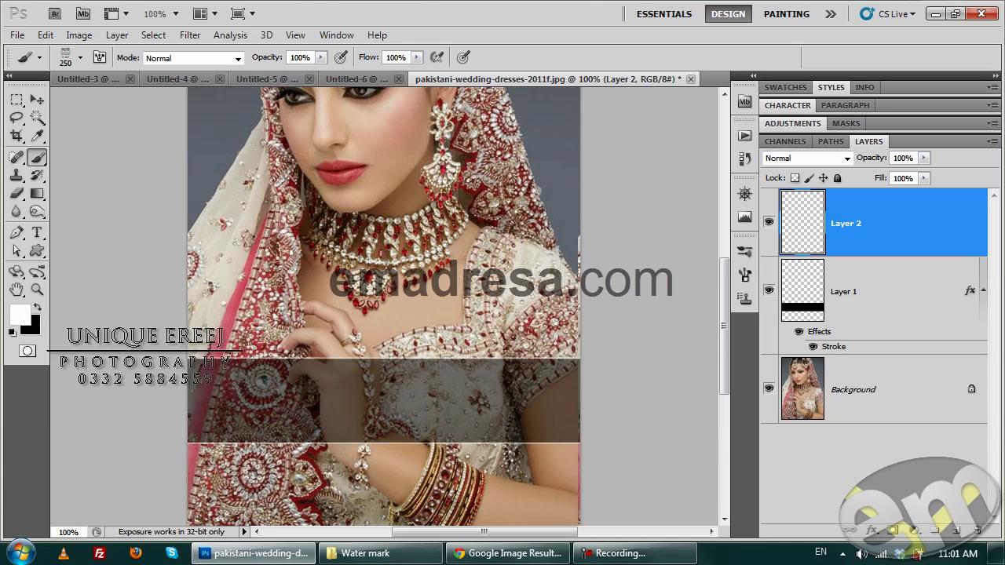
click(393, 401)
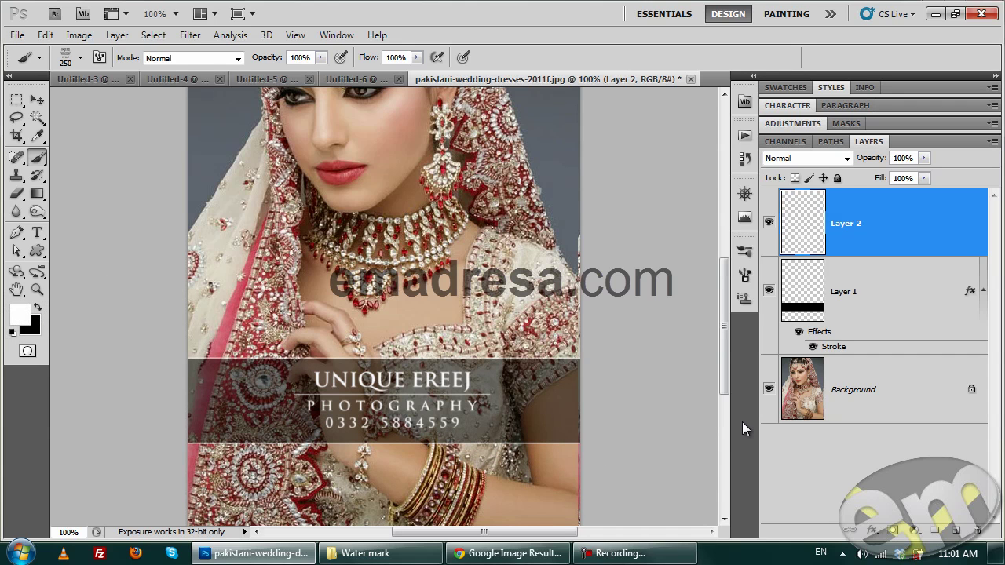
shift+click(876, 303)
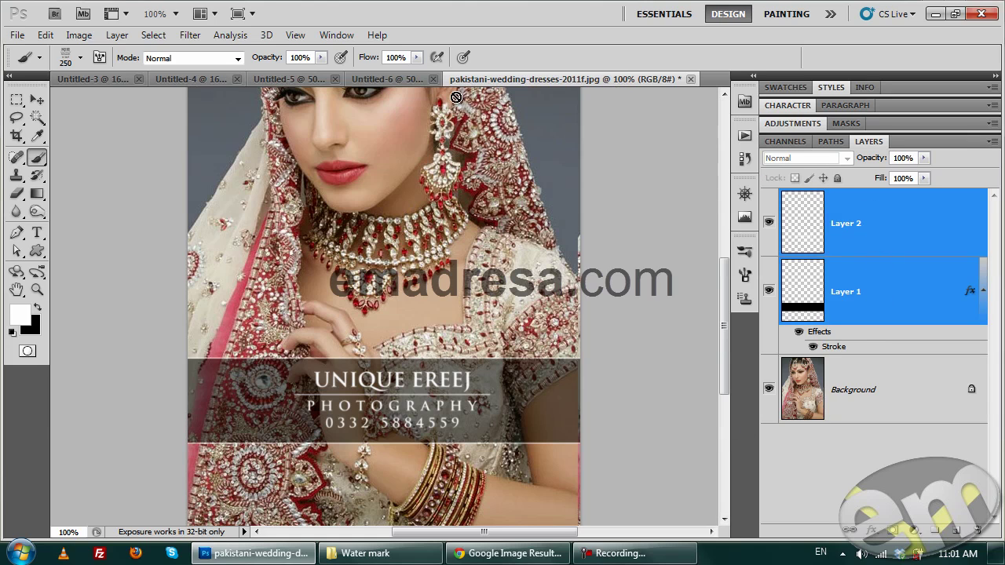
Step: Centre the logo and bar horizontally with Align Horizontal Centers
click(37, 101)
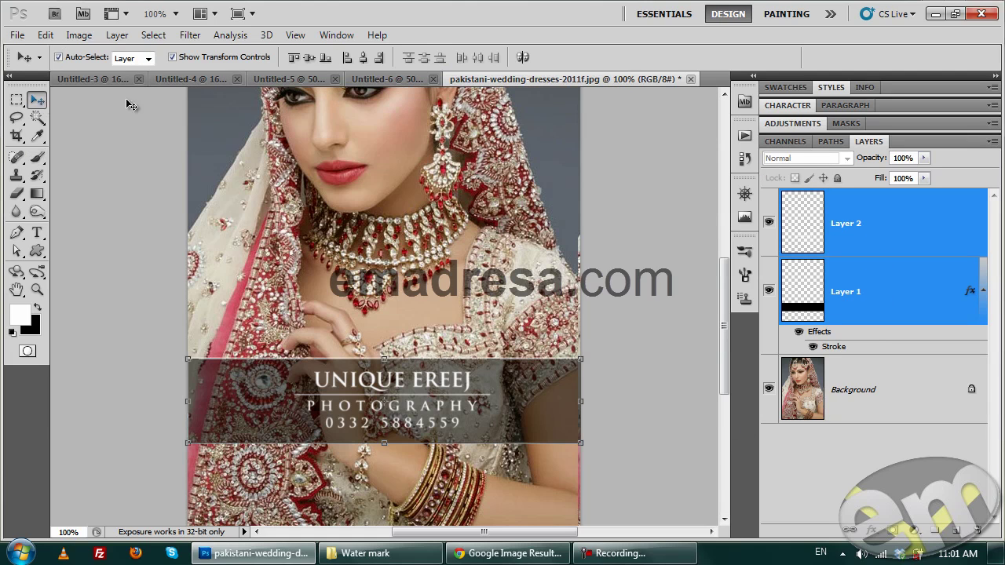
click(362, 58)
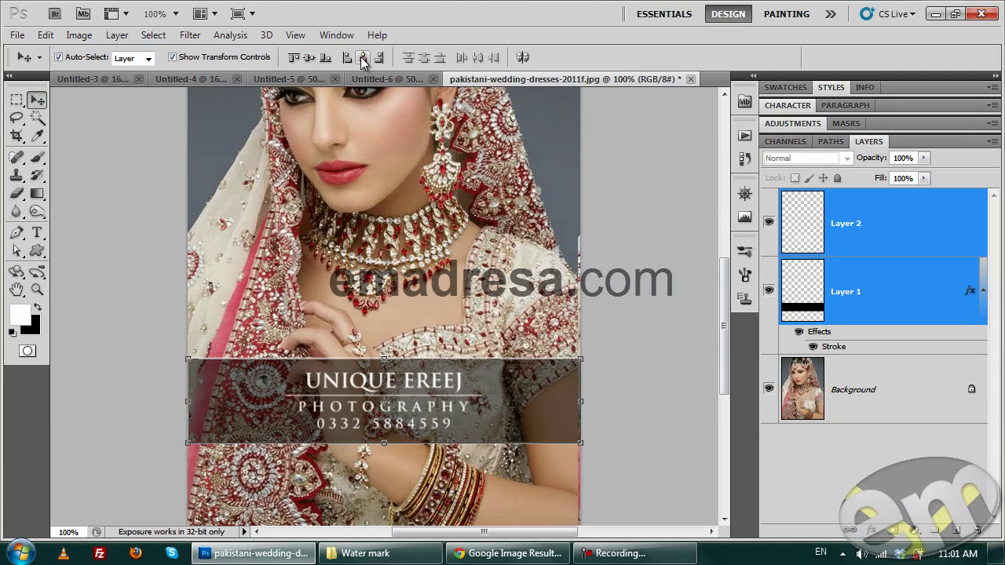
click(693, 416)
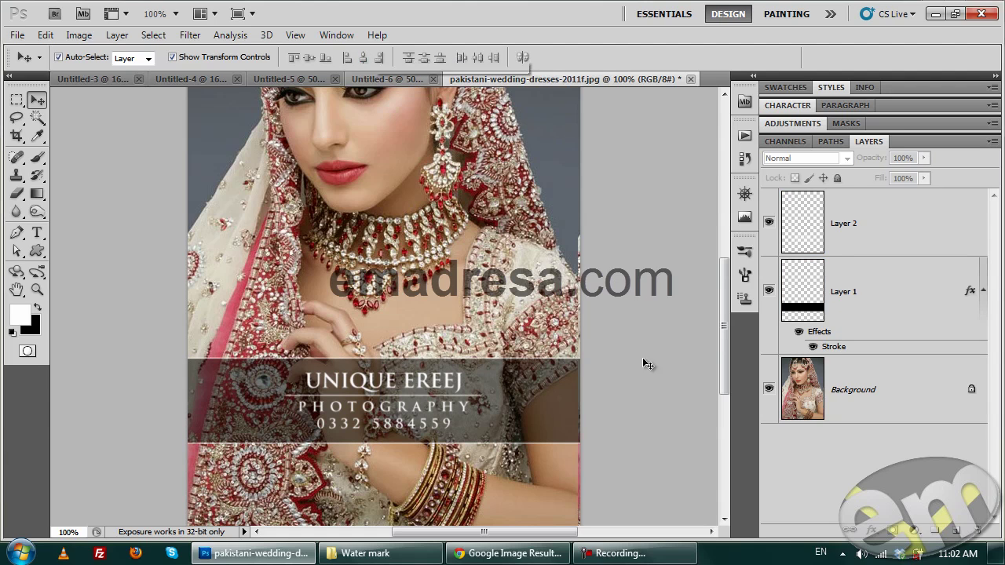
Step: Reselect the Brush tool and glance at the brush presets
click(36, 157)
click(81, 58)
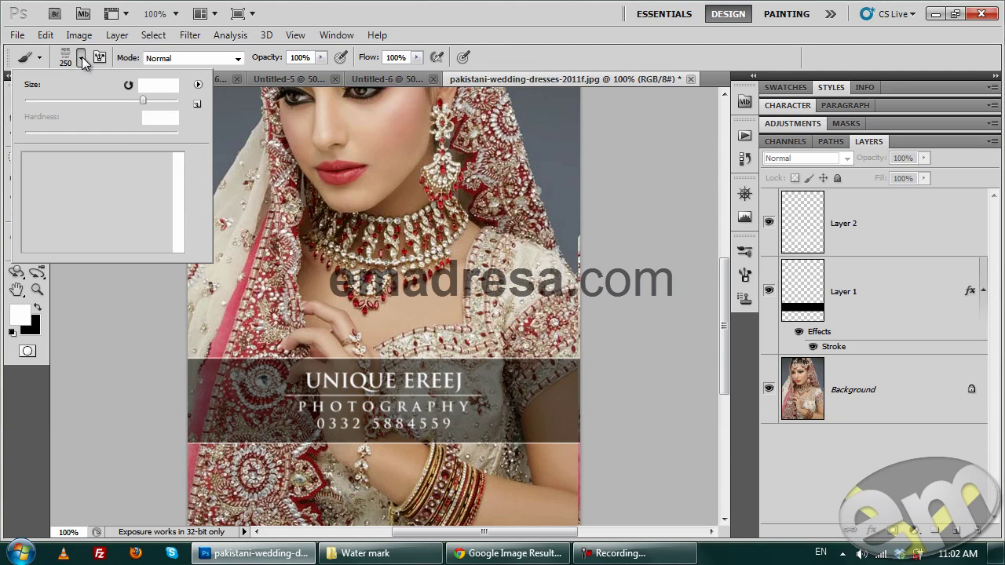
click(496, 78)
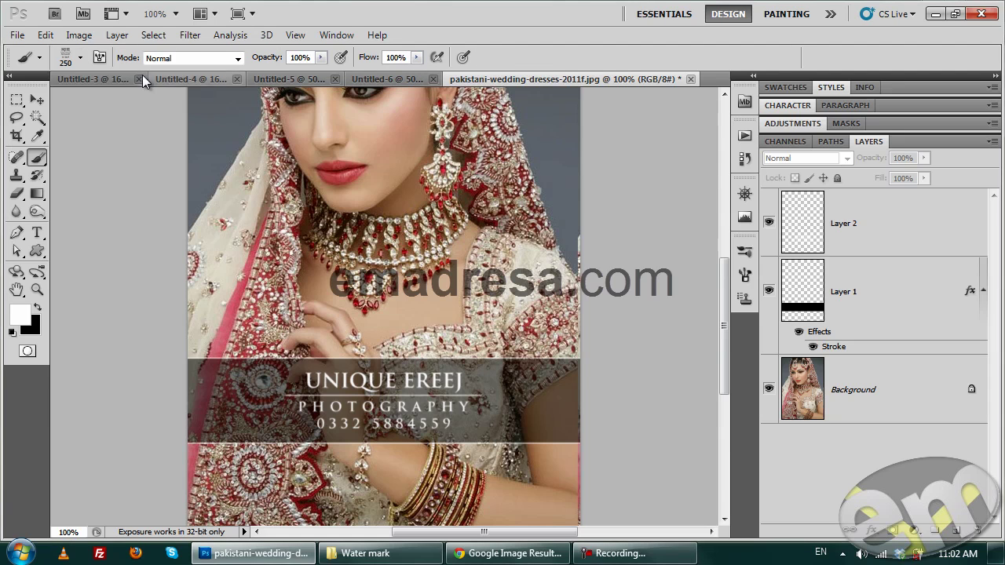
click(111, 76)
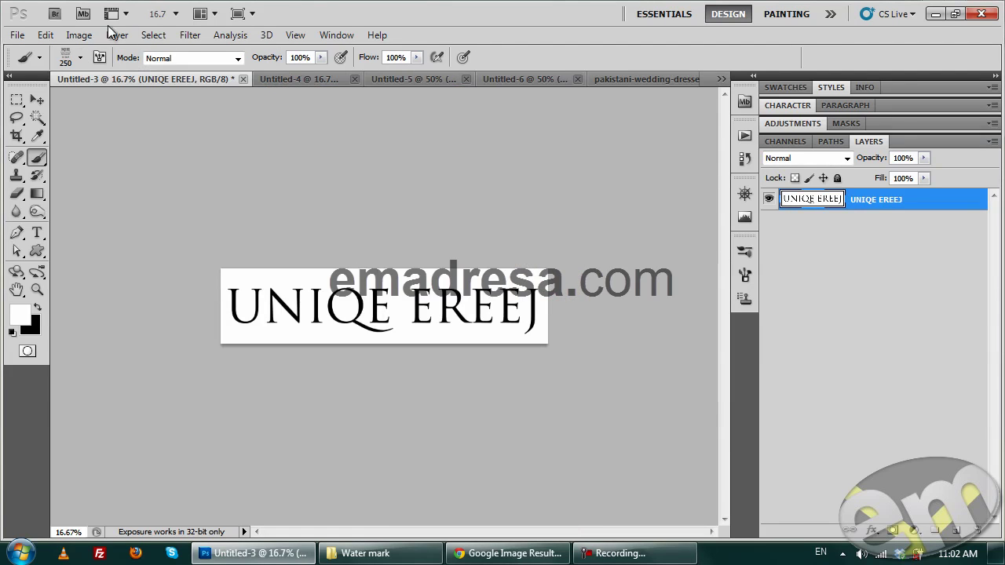
click(47, 35)
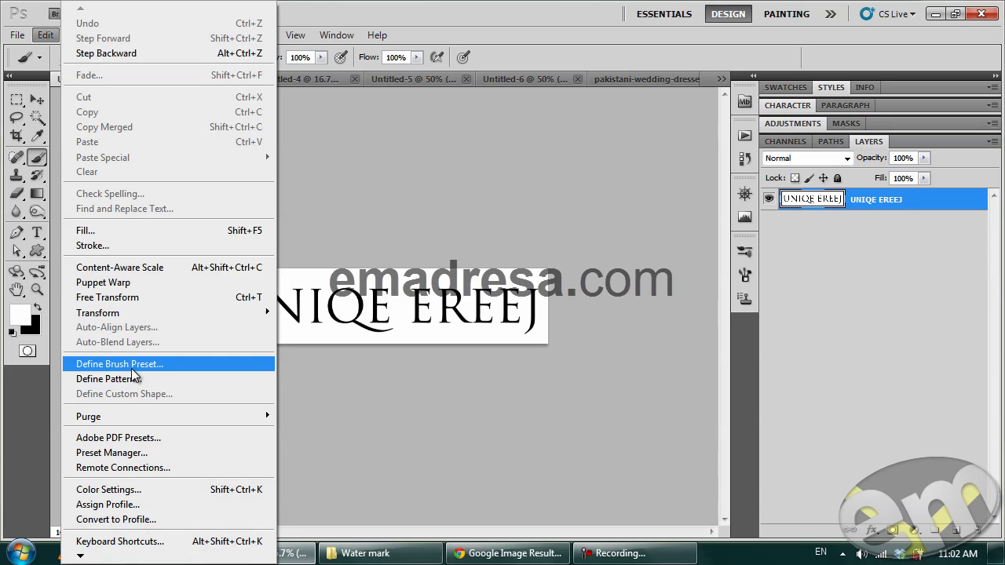
click(630, 78)
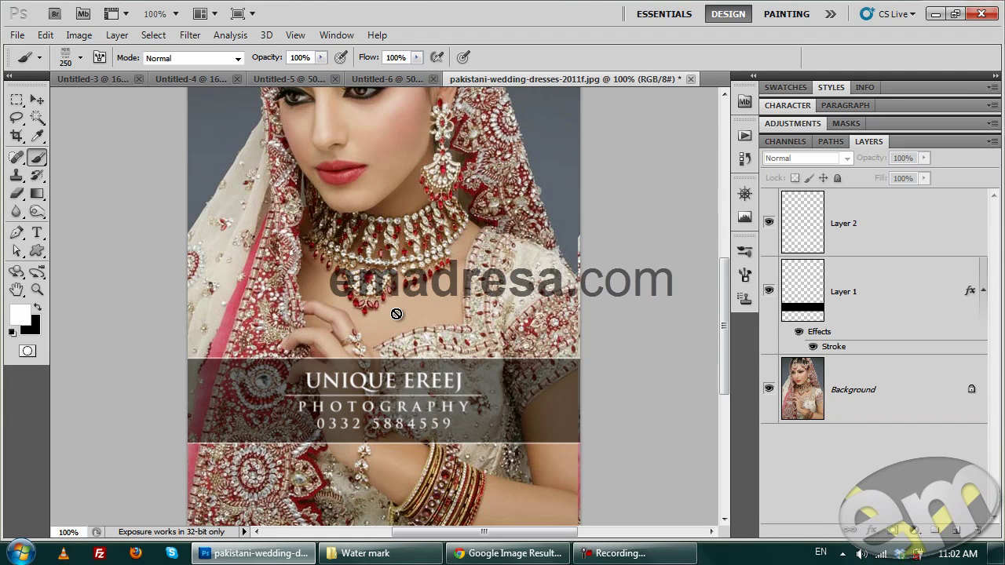
Step: Add a new layer above Layer 2 and choose the 2314 px logo brush
click(880, 244)
click(958, 530)
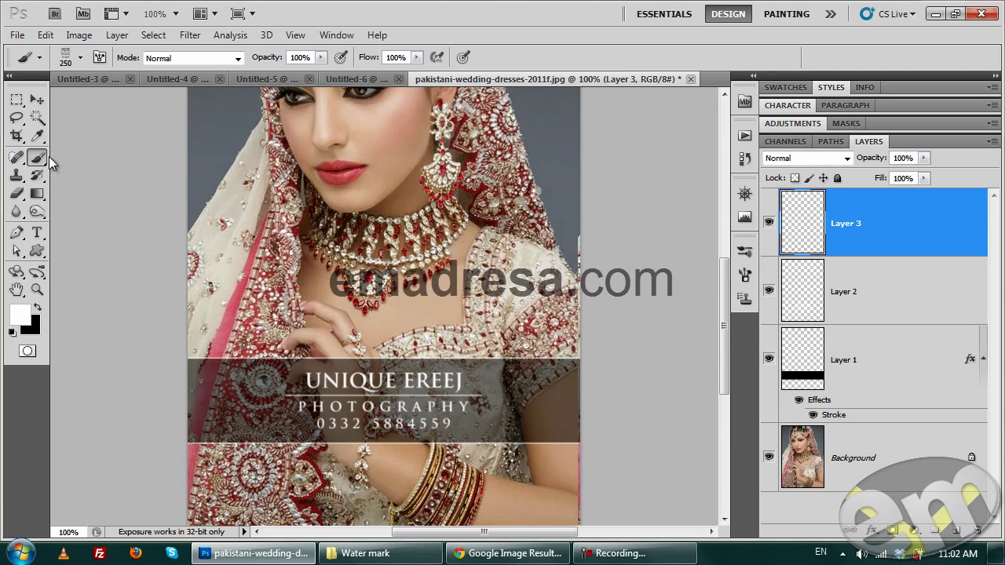
click(80, 58)
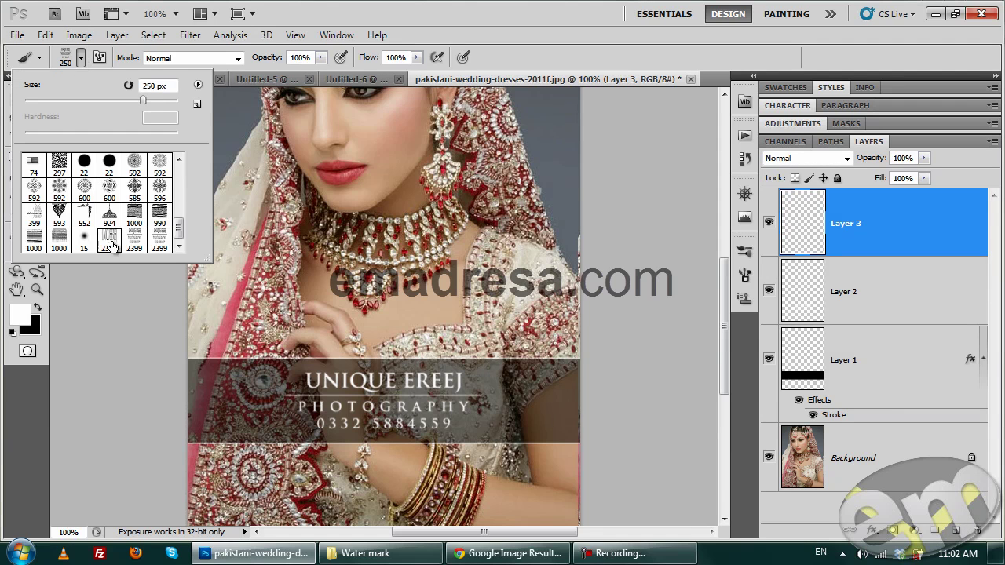
click(109, 241)
click(532, 89)
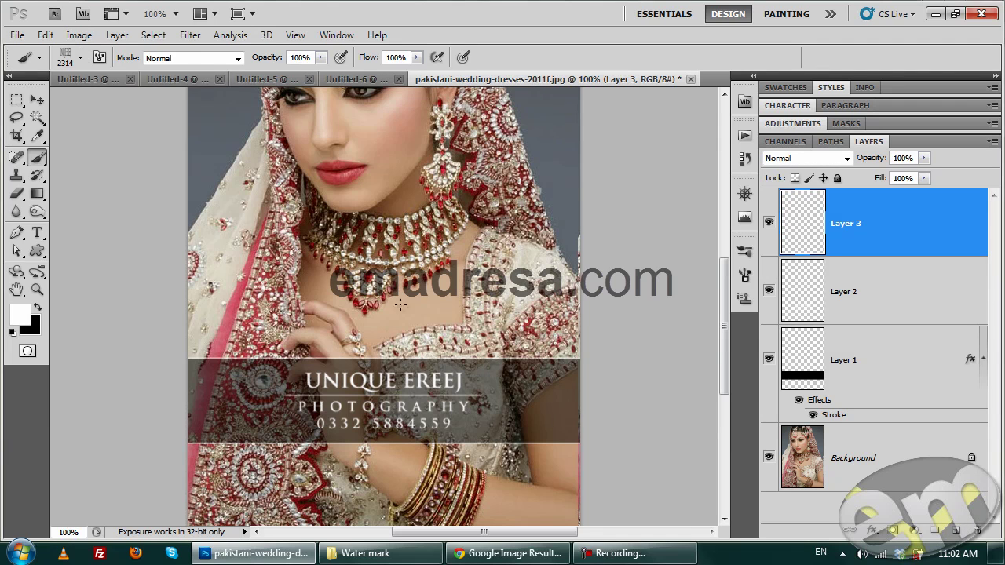
Step: Resize the logo brush to 400 px and stamp white UNIQUE EREEJ above the bar
right_click(571, 338)
drag(571, 333, 542, 334)
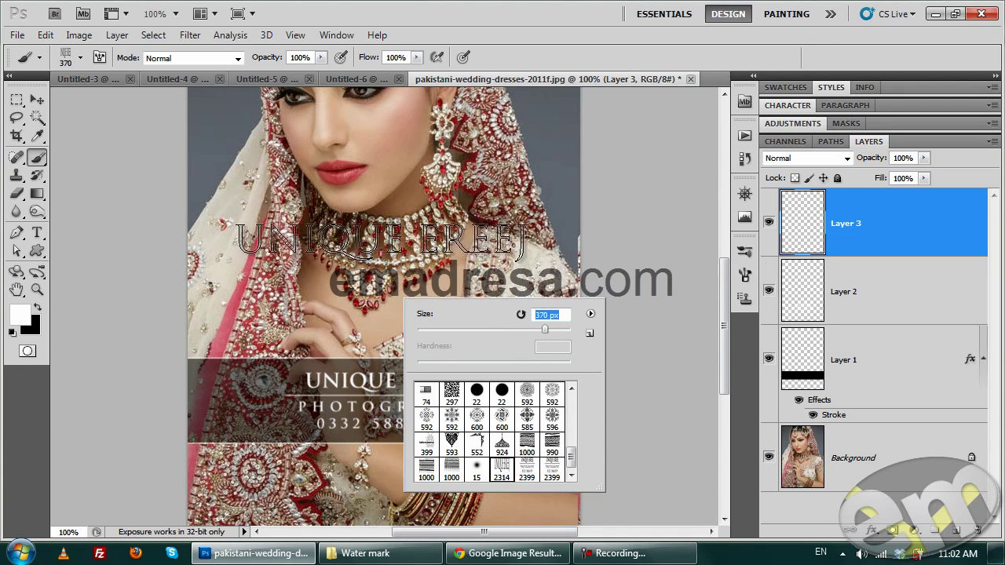
click(500, 139)
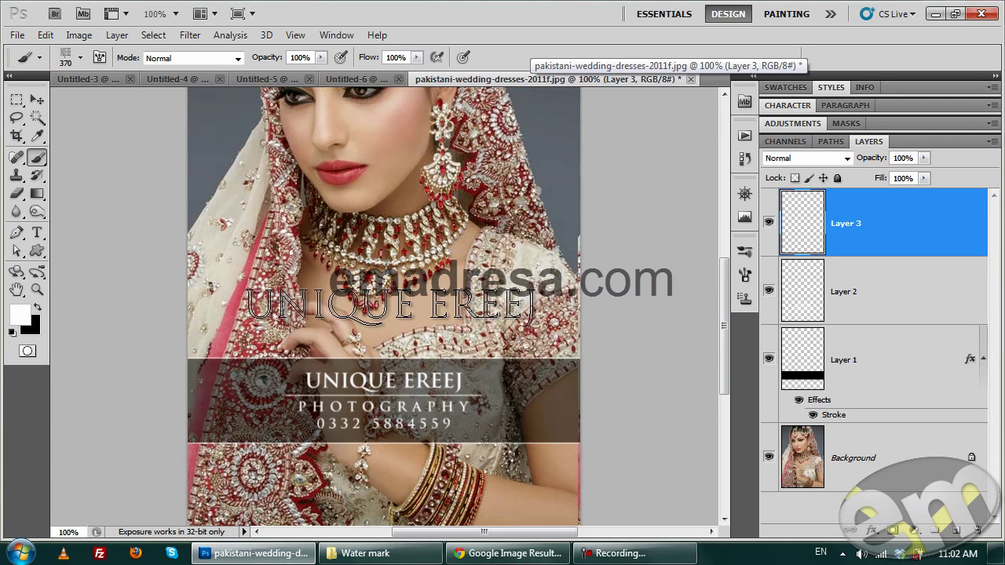
key(bracketright)
key(bracketright)
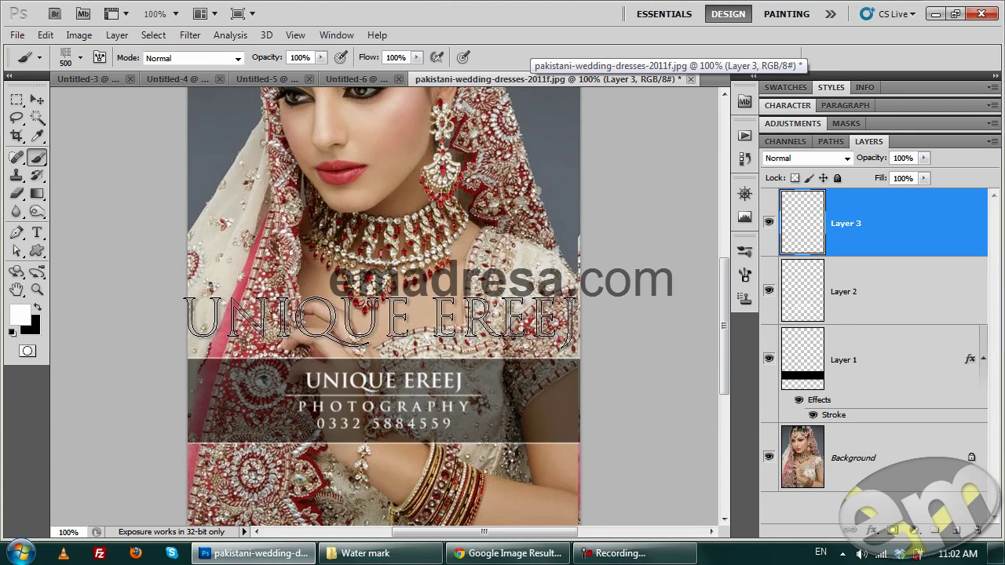
key(bracketleft)
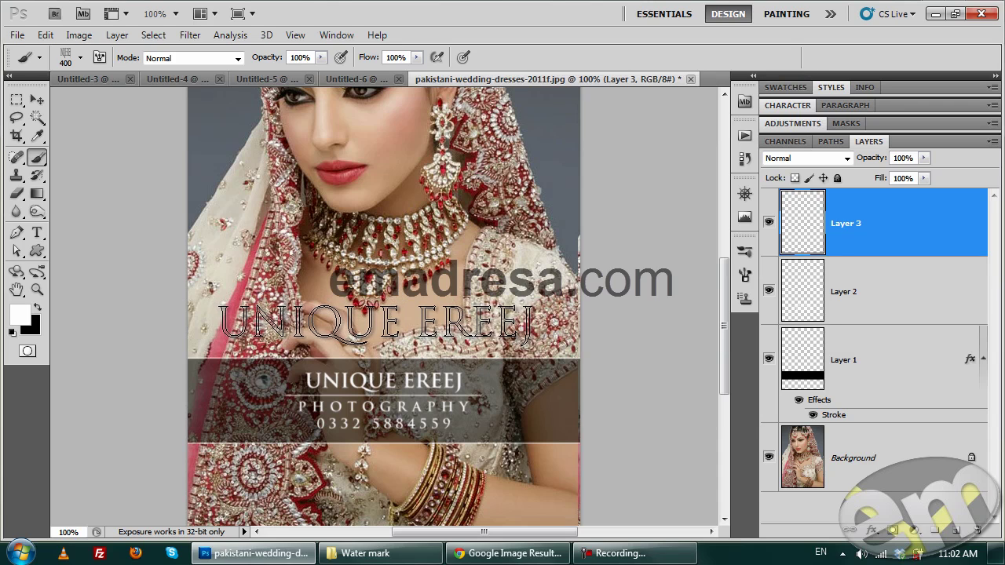
click(377, 322)
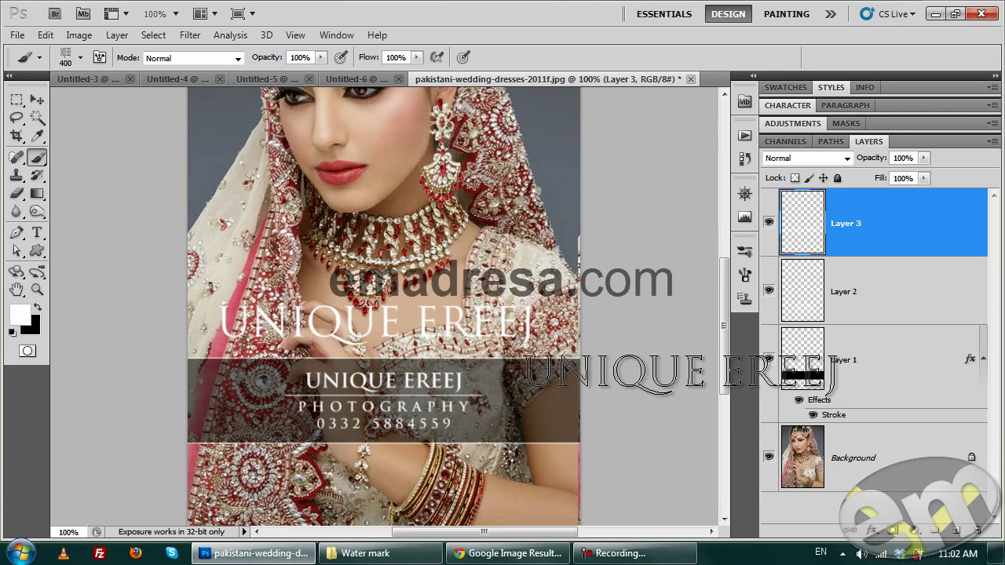
Step: Centre UNIQUE EREEJ horizontally on the photo with the Background layer
ctrl+click(933, 462)
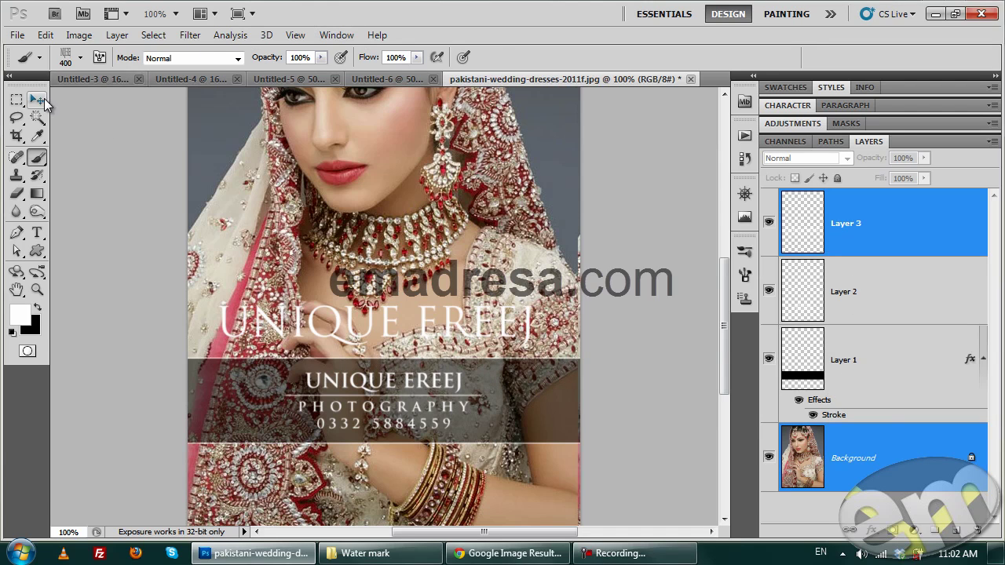
click(37, 100)
click(362, 58)
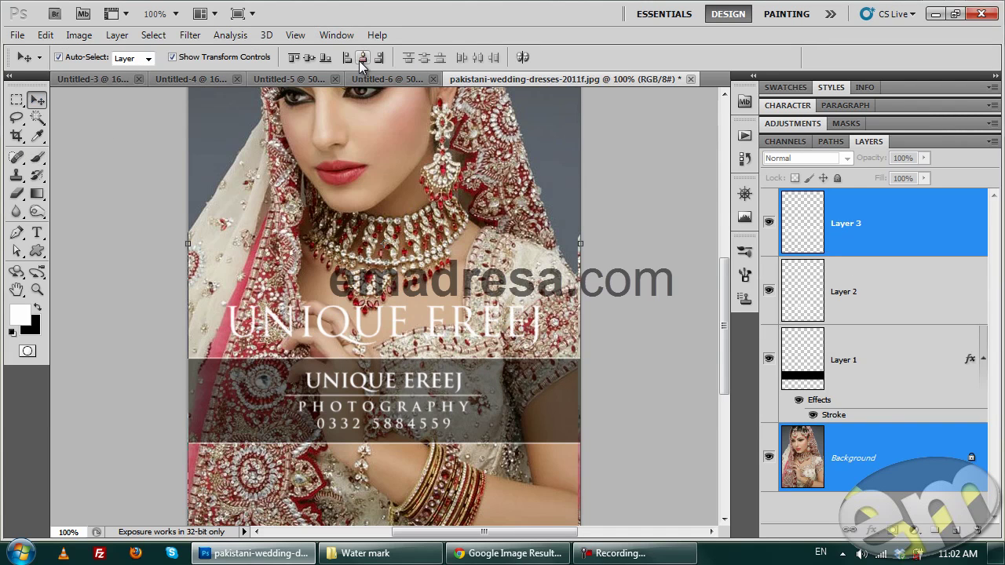
click(74, 136)
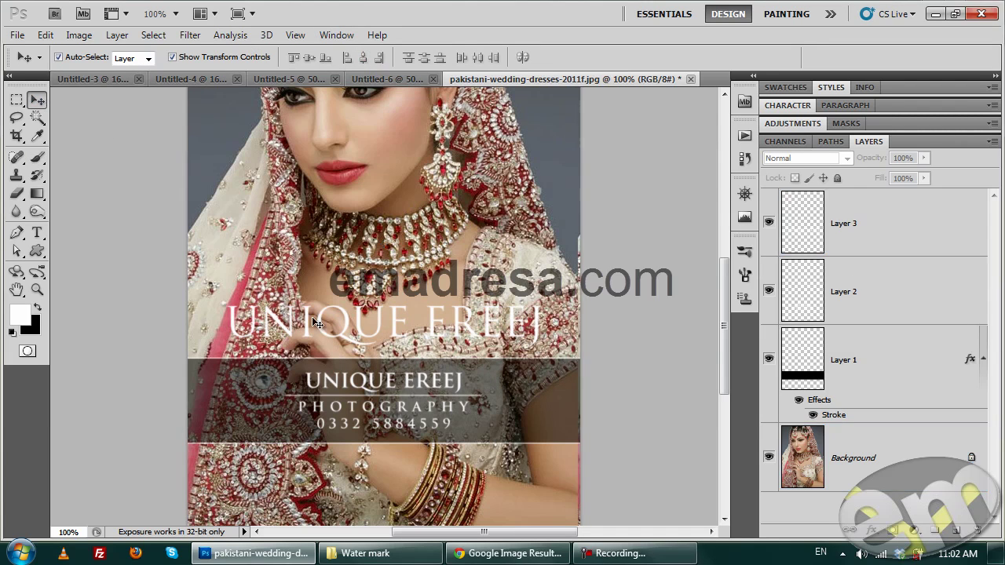
Step: Preview the result and drag wallpaper-2325526.jpg from the Water mark folder into Photoshop
scroll(321, 324, up, 2)
scroll(320, 324, up, 1)
scroll(320, 325, up, 2)
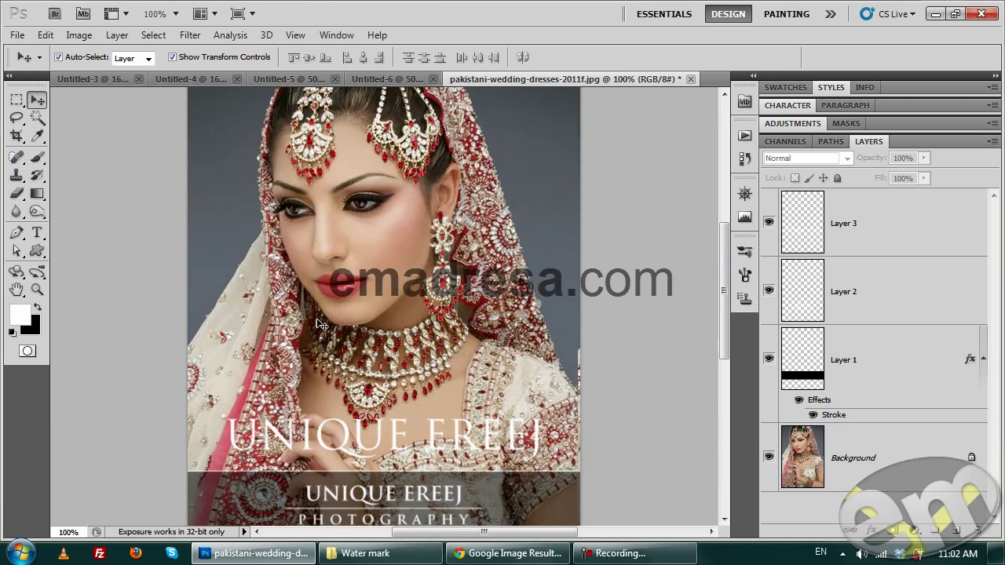
scroll(374, 360, down, 2)
scroll(410, 343, down, 2)
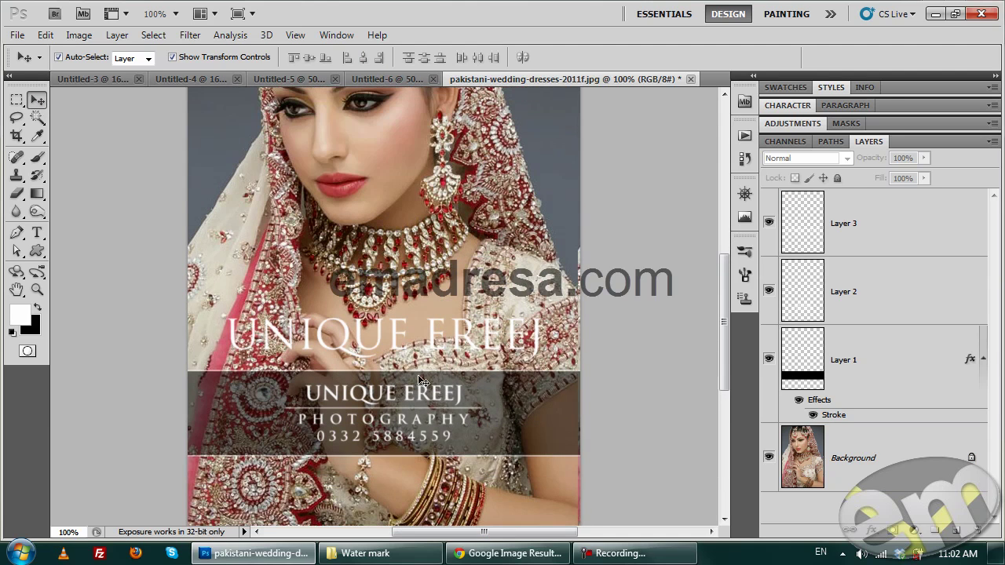
scroll(422, 382, up, 2)
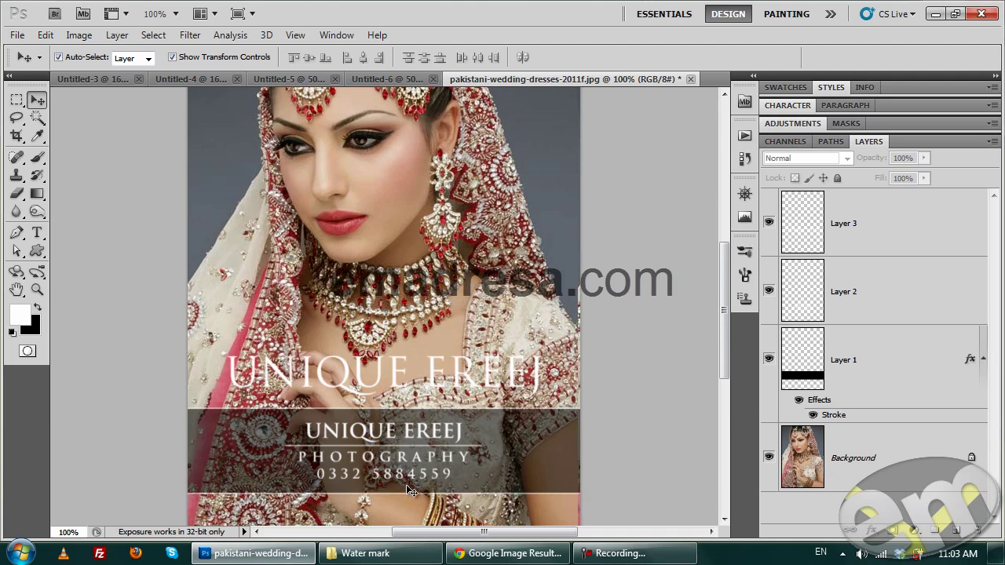
click(377, 554)
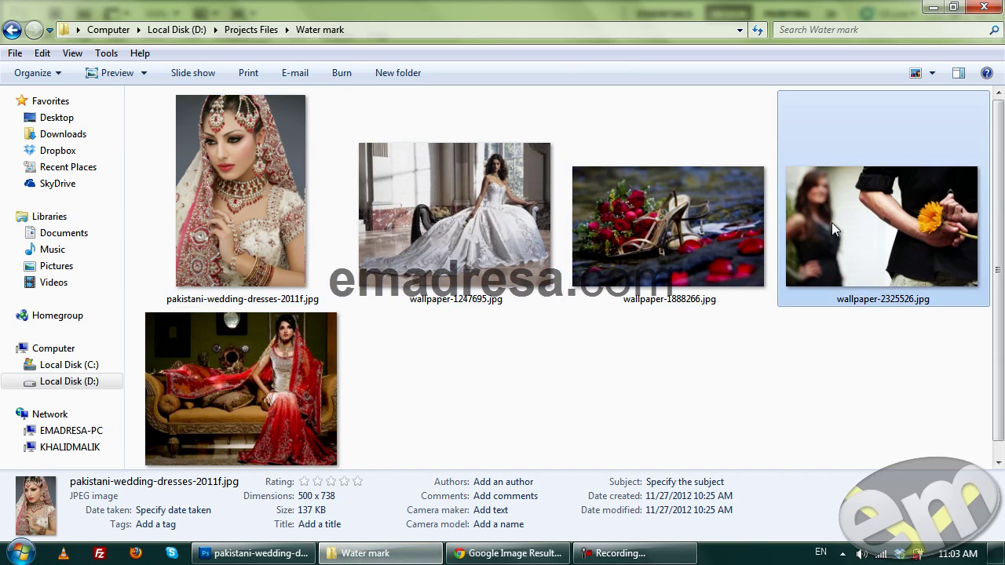
mouse_move(832, 222)
mouse_down()
mouse_move(644, 153)
mouse_move(709, 69)
mouse_up()
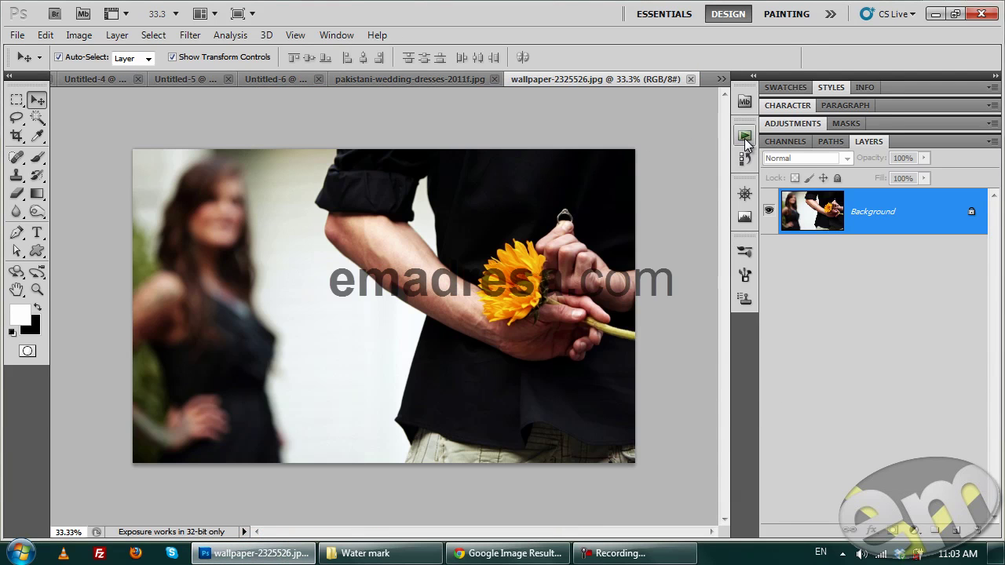
Step: Play the Water Mark Bar action on the wallpaper photo, then delete the resulting bar layer
click(744, 137)
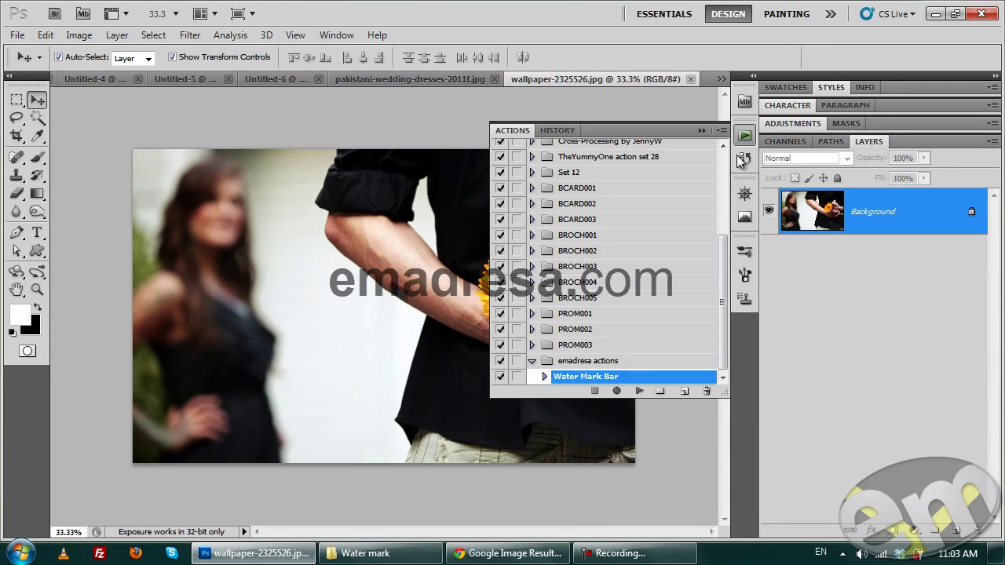
click(638, 390)
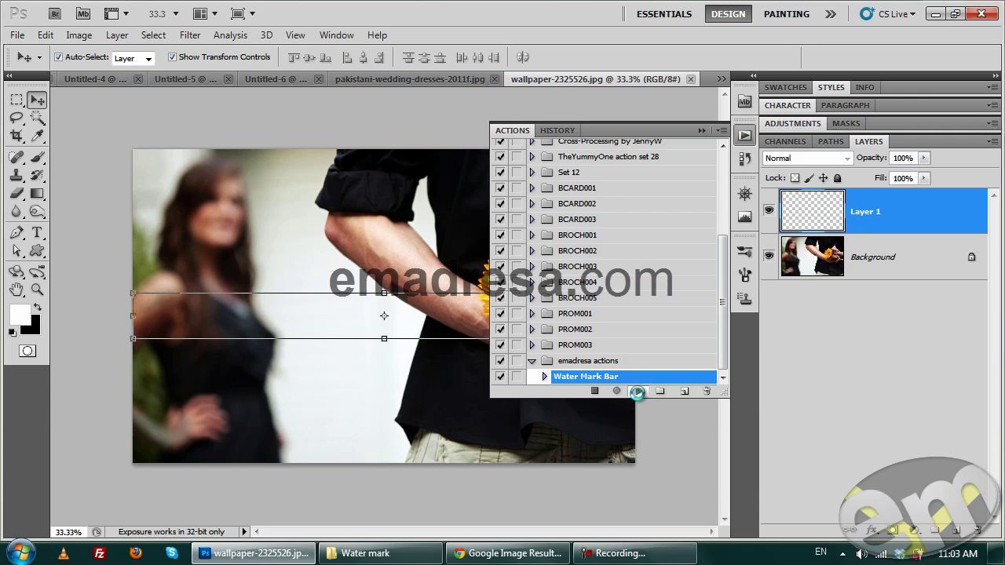
click(702, 133)
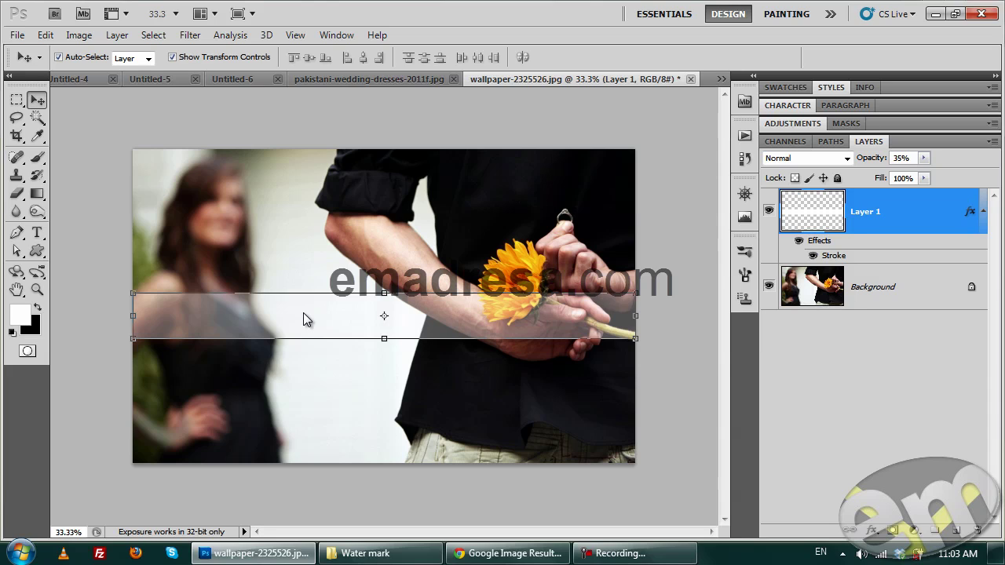
click(88, 328)
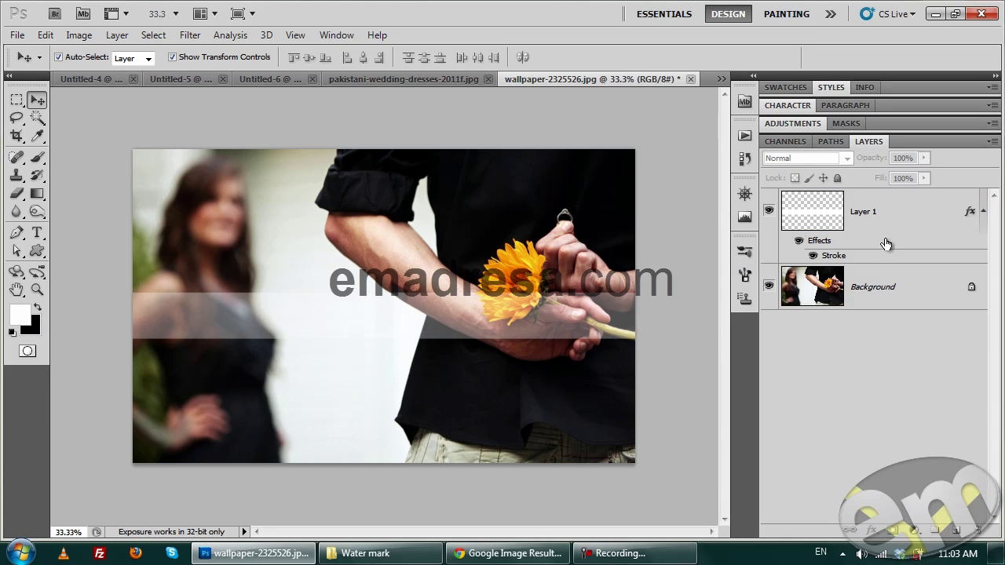
drag(908, 218, 978, 531)
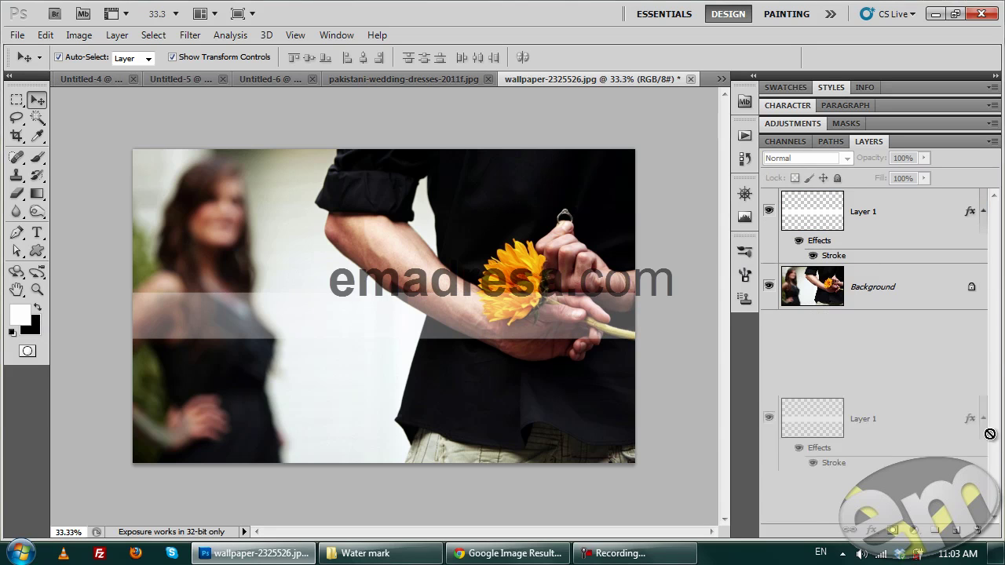
Step: Set the foreground to black and rerun the Water Mark Bar action
click(37, 311)
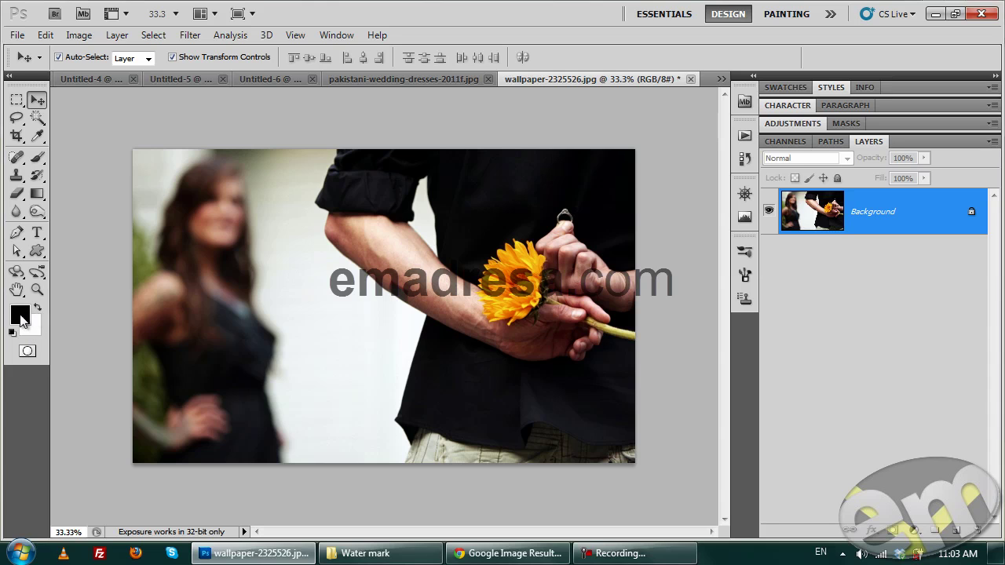
click(747, 135)
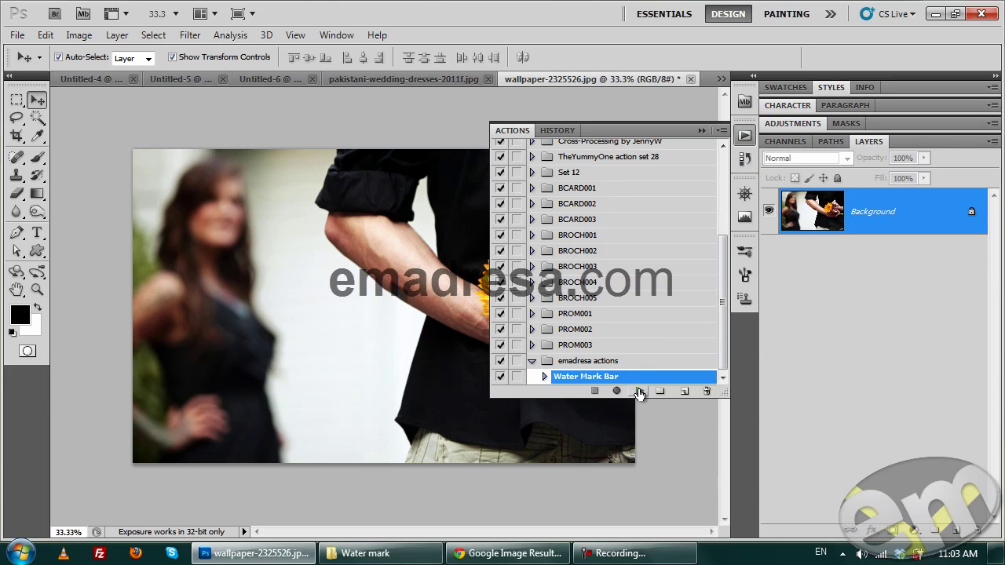
click(639, 391)
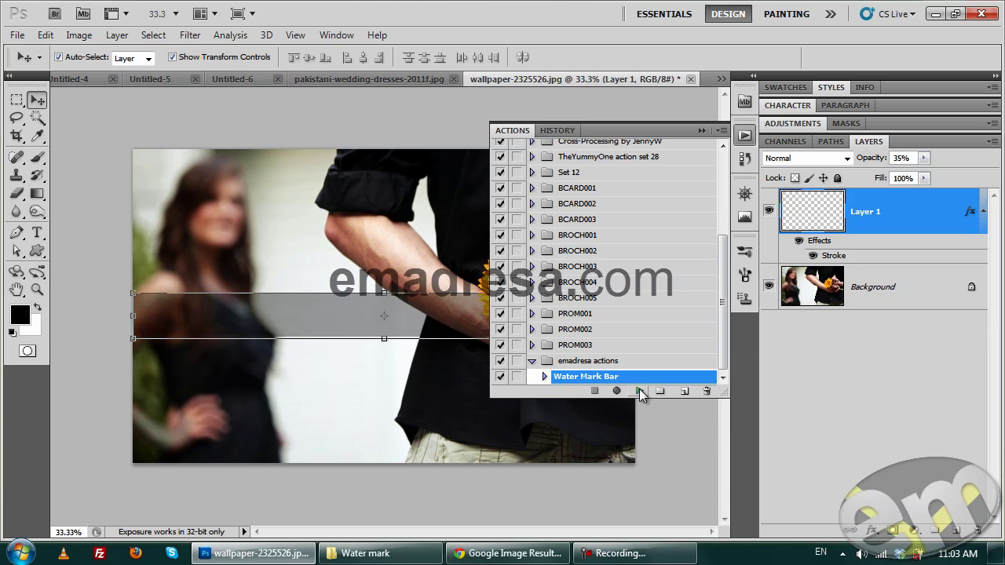
Step: Drag the translucent bar lower, below the emadresa.com text, and add empty Layer 2 above it
click(702, 130)
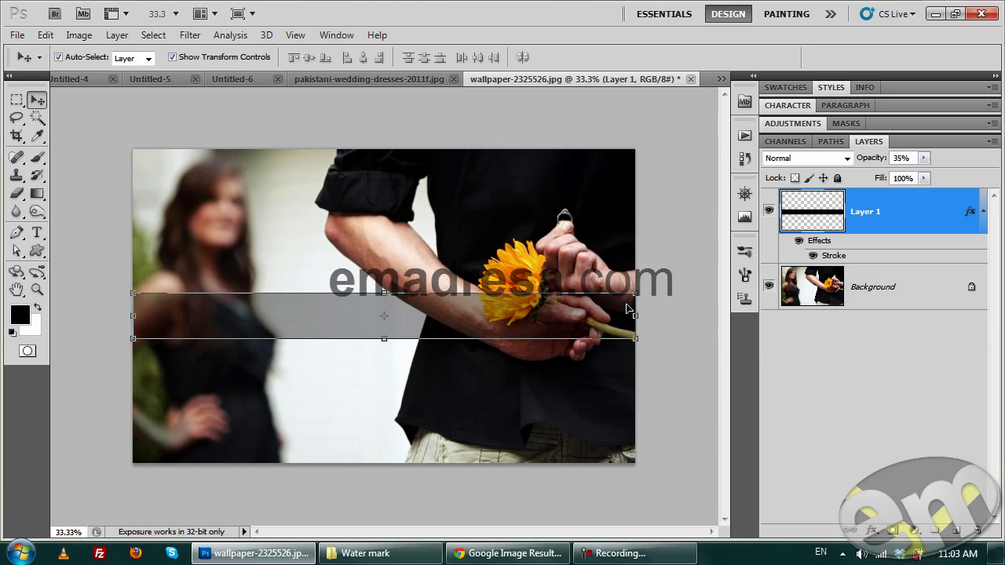
drag(520, 319, 522, 375)
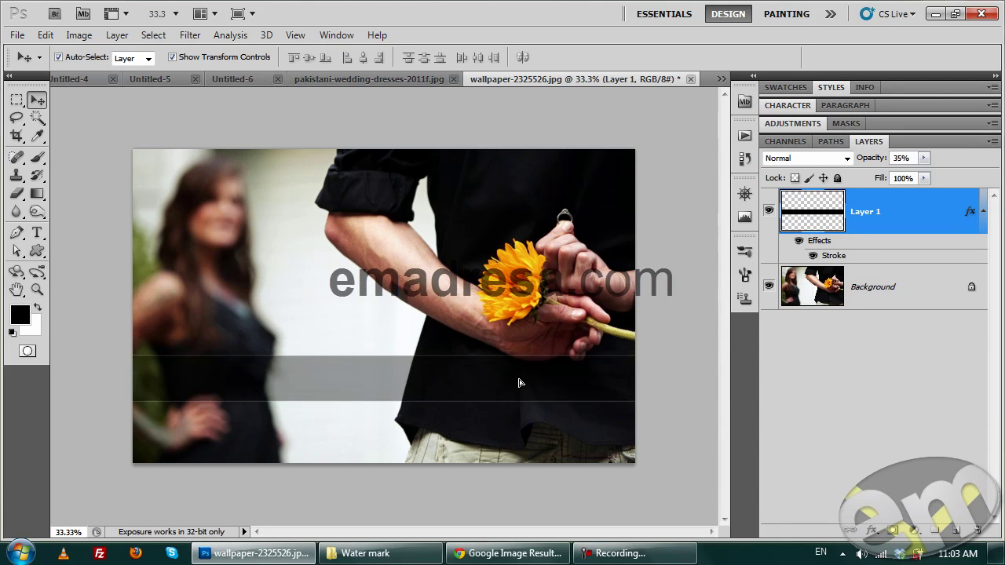
key(ctrl+z)
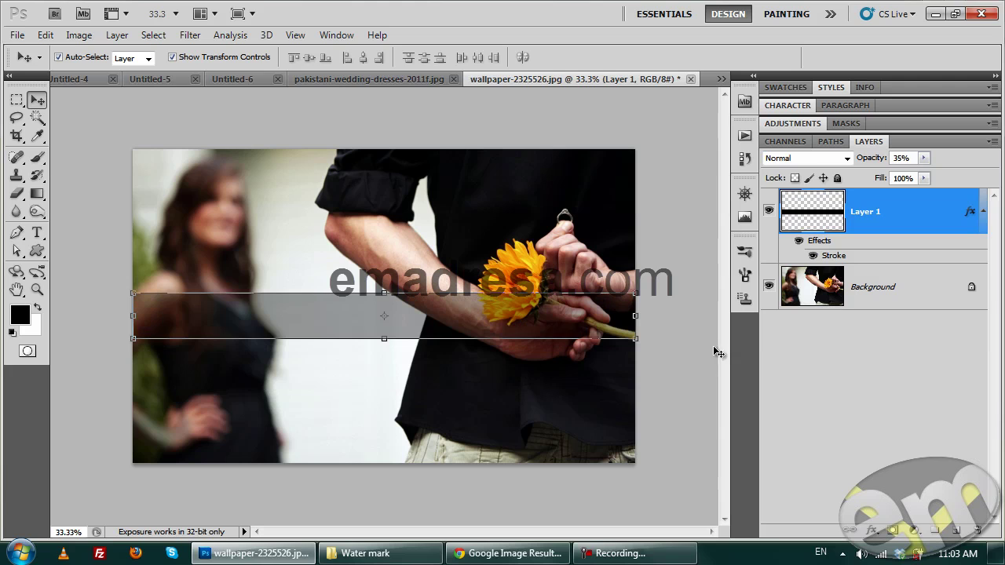
click(715, 345)
drag(549, 324, 550, 377)
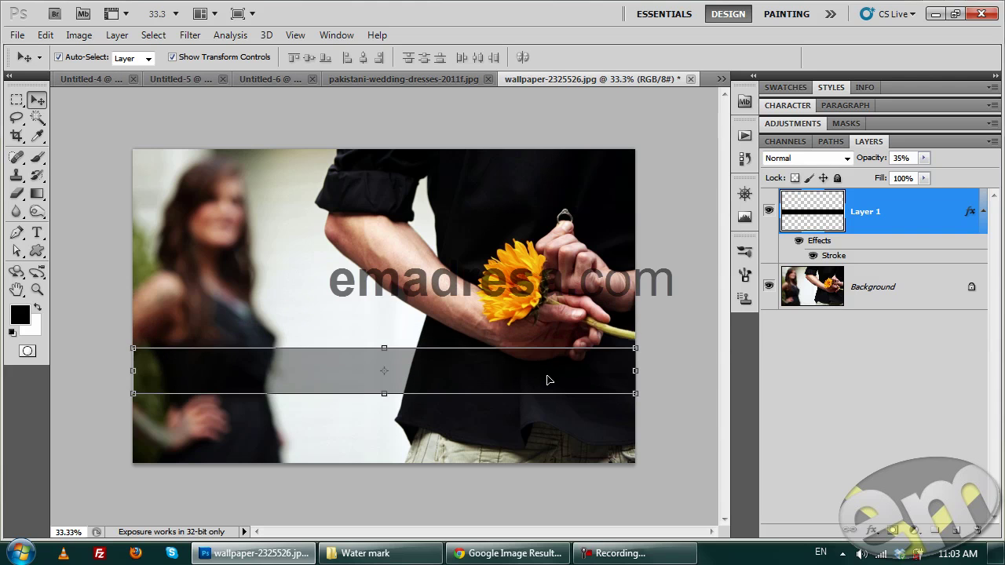
click(704, 342)
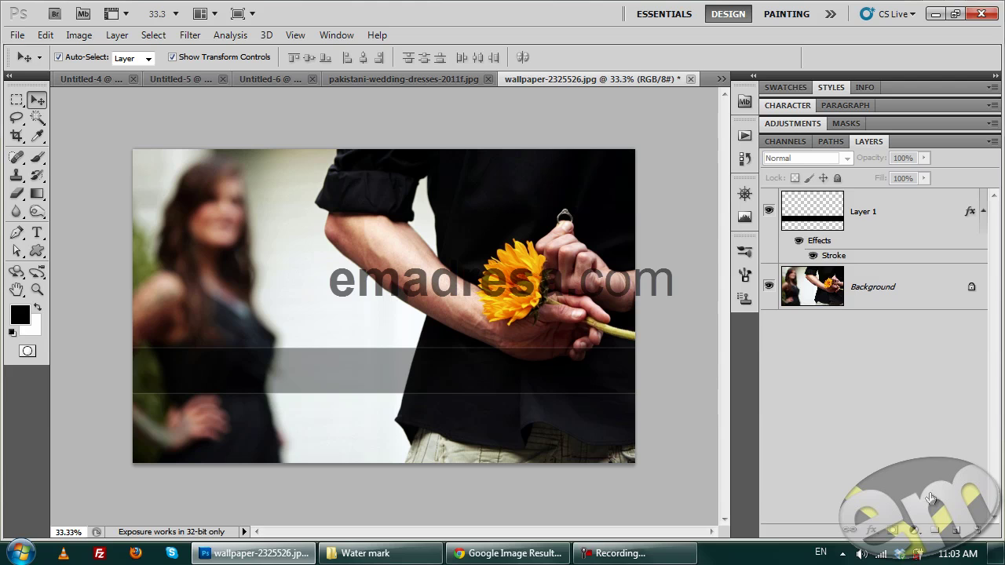
click(963, 533)
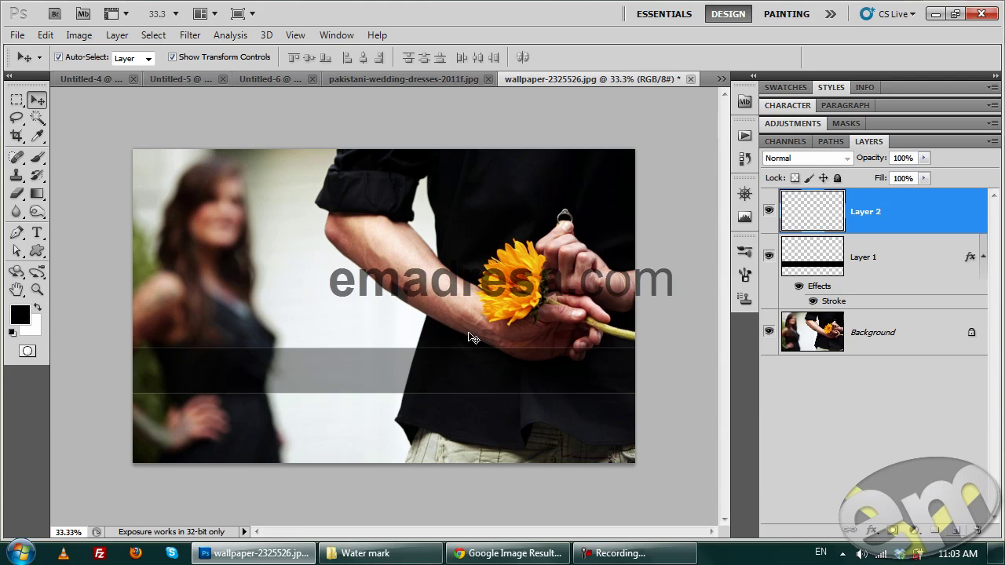
Step: Enlarge the UNIQUE EREEJ logo brush, stamp it on Layer 2, and make the foreground white
click(37, 157)
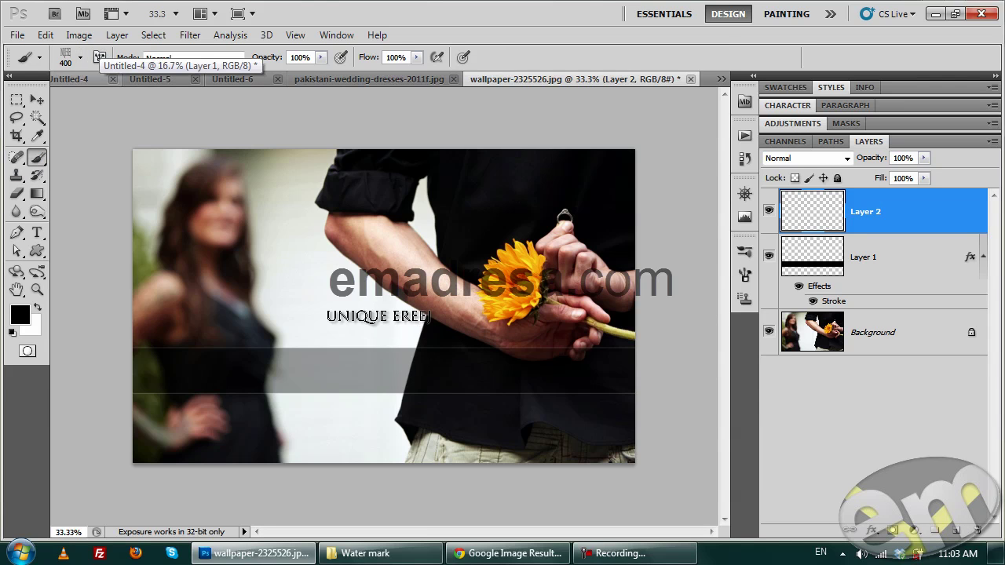
key(bracketright)
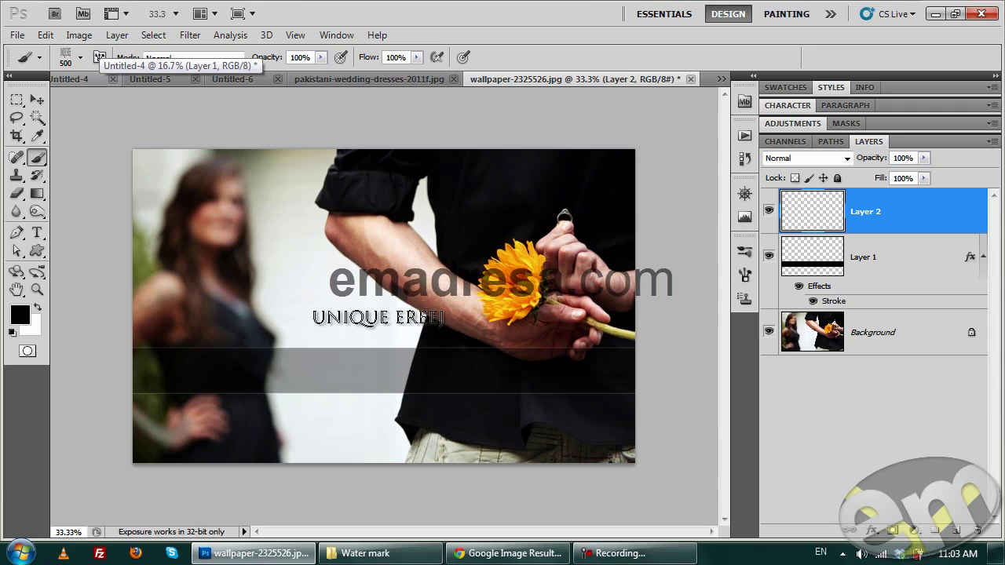
key(bracketright)
key(bracketright)
key(bracketright)
key(bracketright)
key(bracketright)
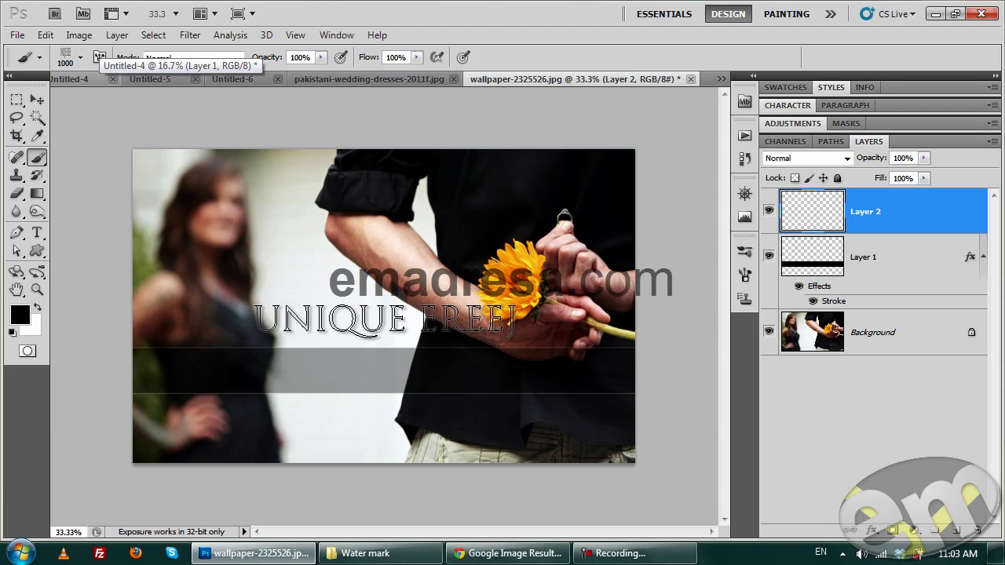
click(385, 320)
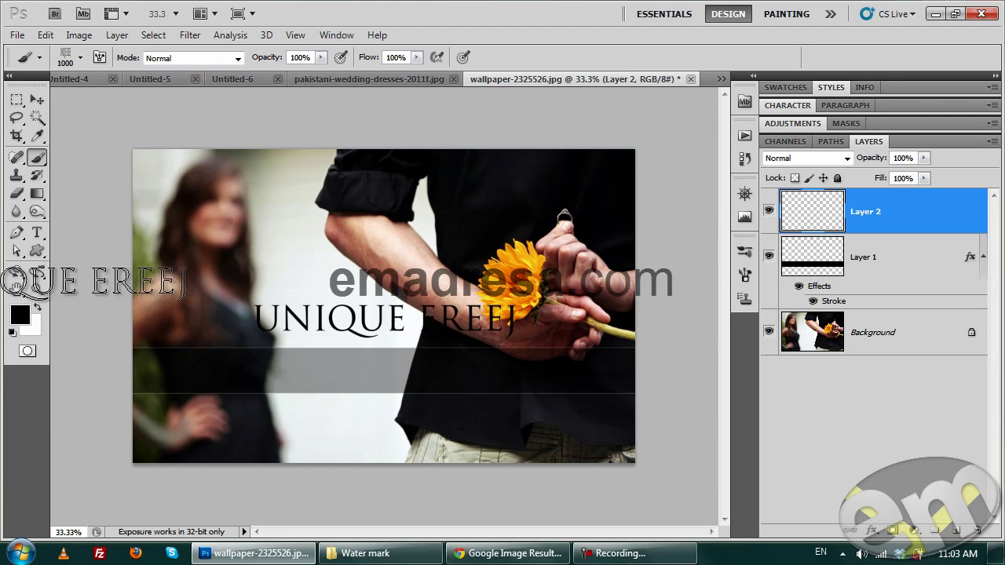
key(ctrl+z)
click(36, 308)
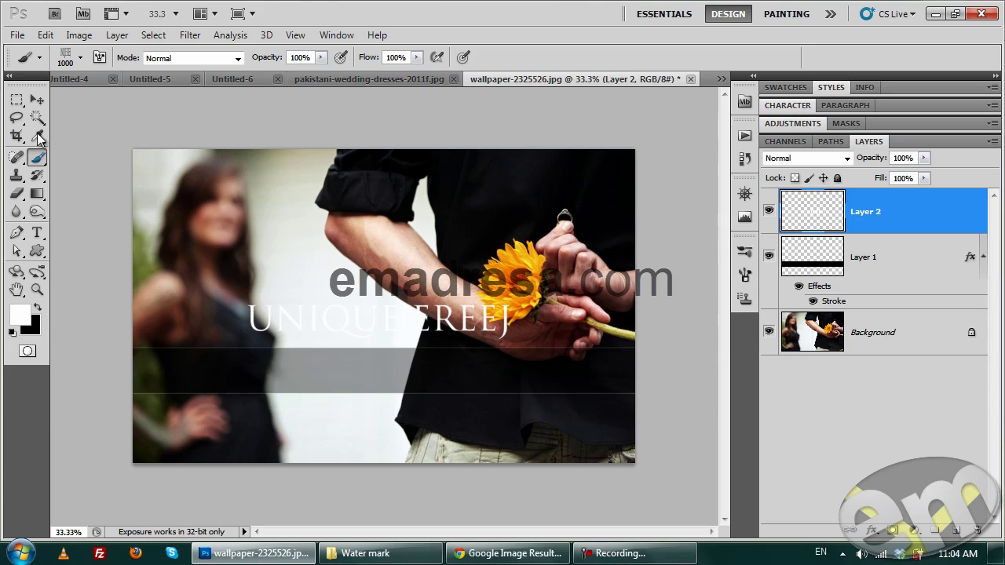
Step: Center the logo horizontally against the Background and fade Layer 2 to about 18% opacity
click(37, 99)
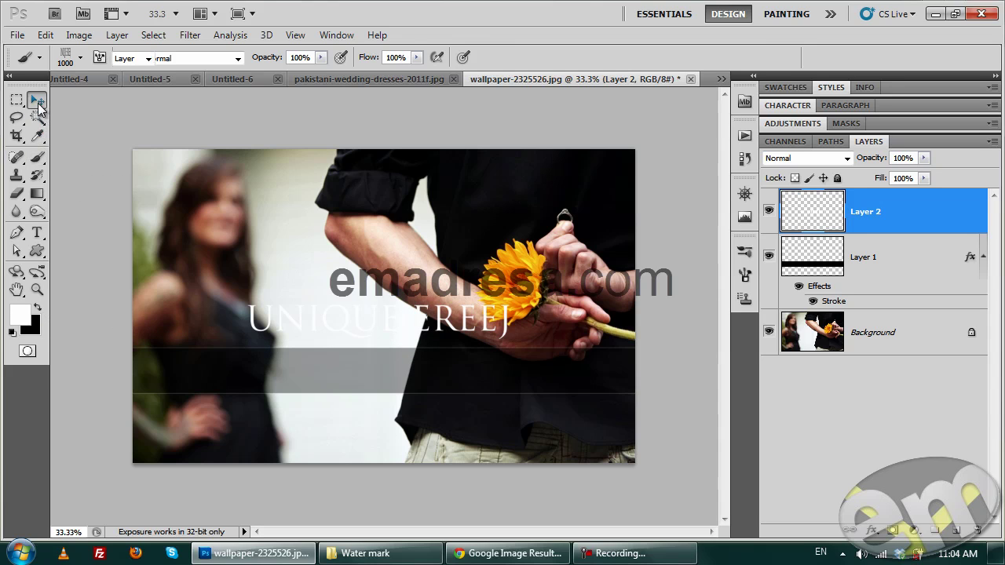
ctrl+click(917, 340)
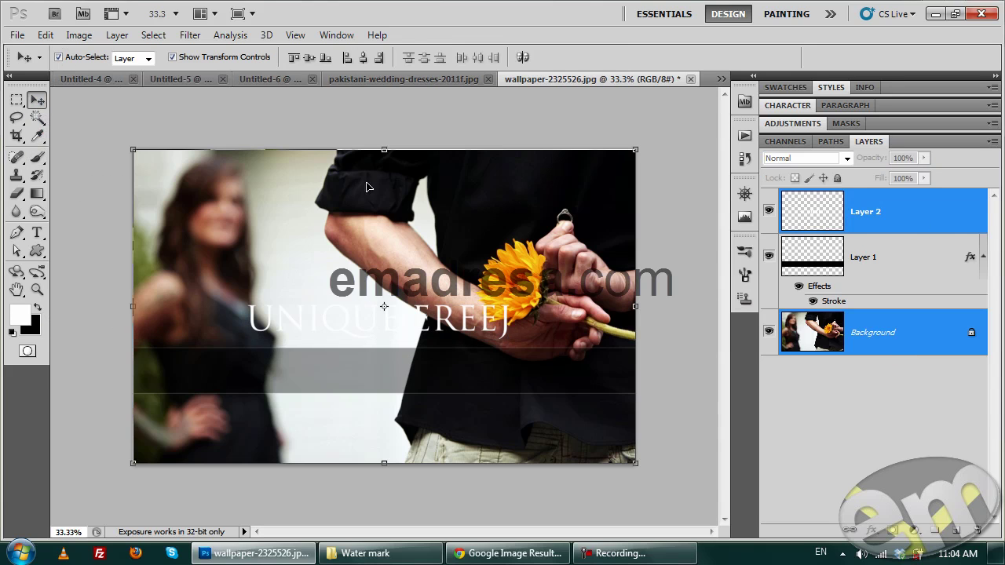
click(365, 58)
click(860, 206)
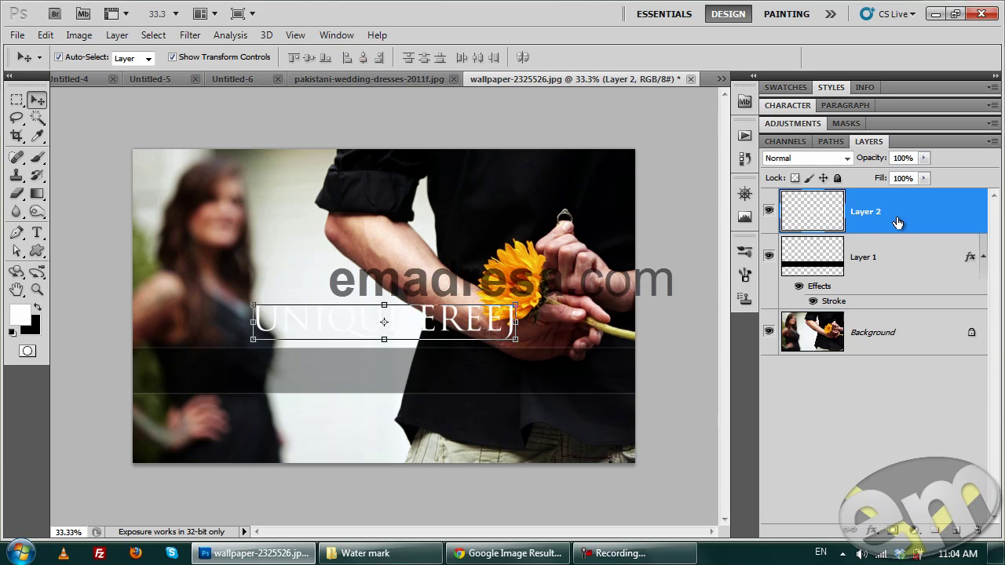
drag(885, 160, 808, 171)
click(705, 352)
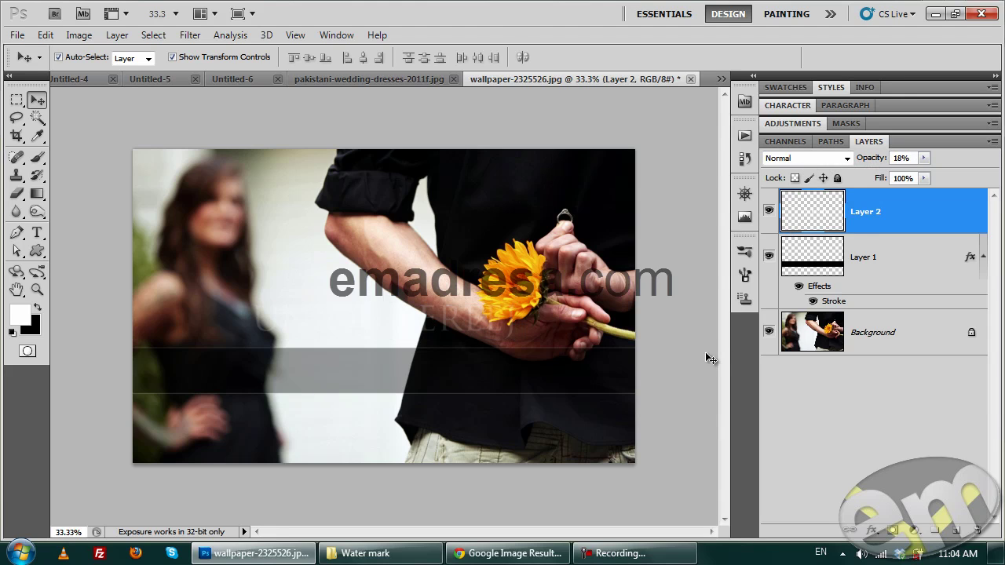
Step: Stamp the shrunken 2399 px logo brush preset in white onto new Layer 3 over the bar
click(37, 157)
click(79, 63)
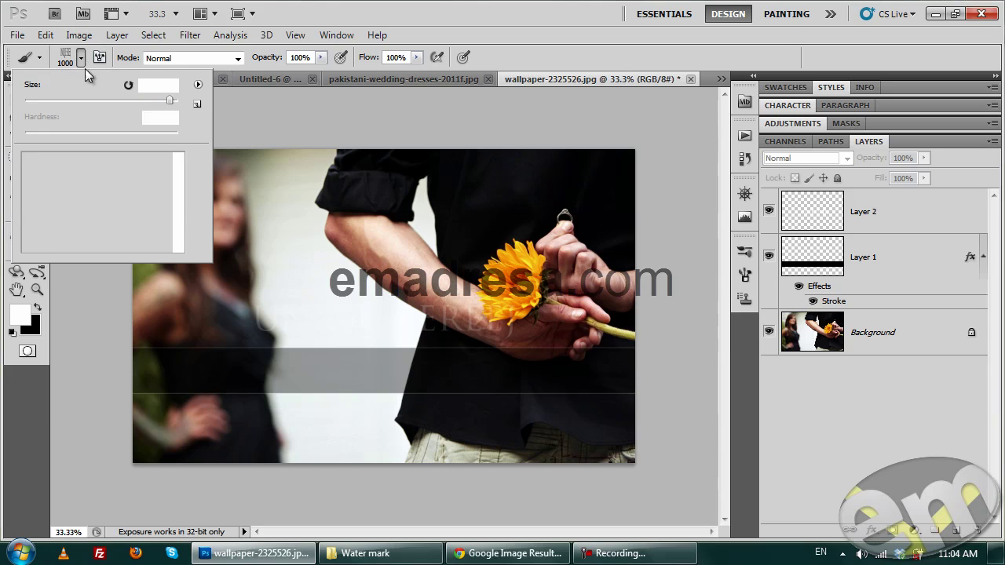
click(159, 241)
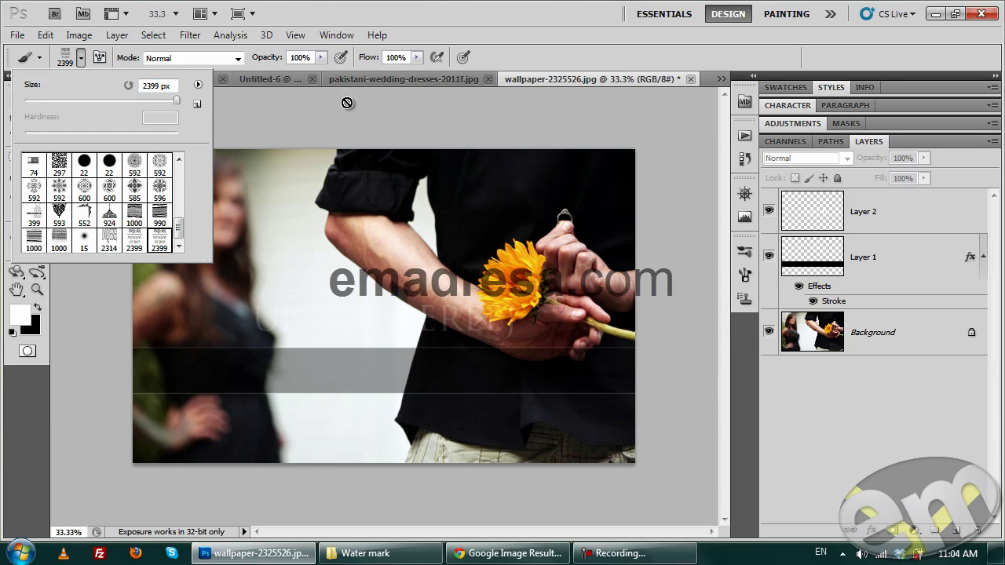
click(530, 79)
click(957, 532)
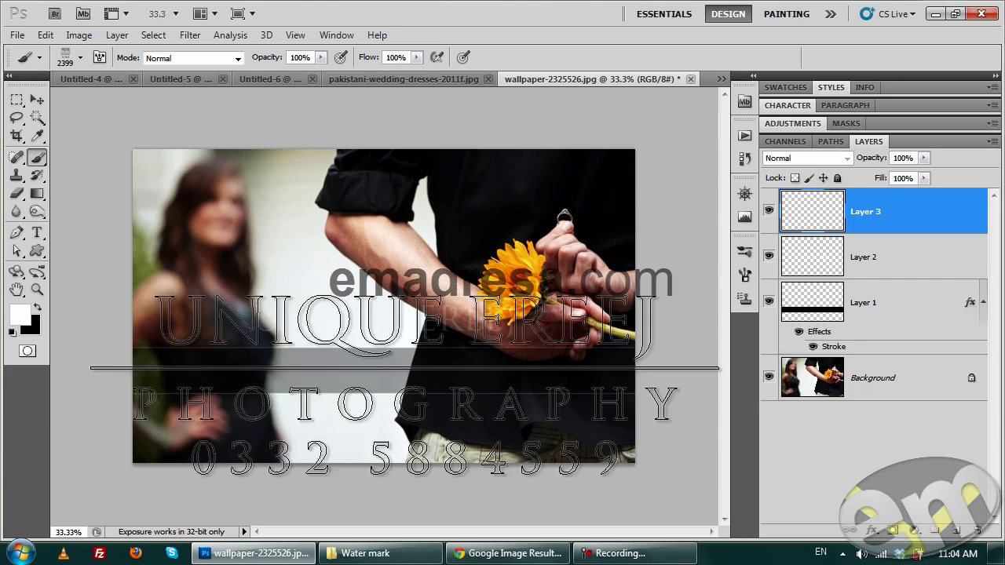
key(bracketleft)
key(bracketleft)
key(bracketleft)
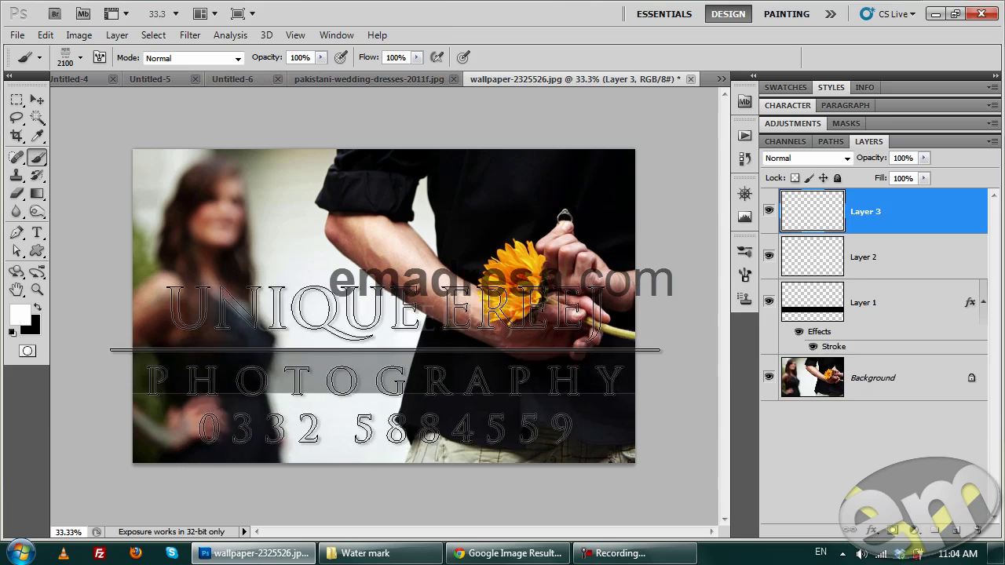
key(bracketleft)
key(bracketleft)
key(bracketleft)
key(bracketleft)
key(bracketleft)
key(bracketleft)
key(bracketleft)
key(bracketleft)
key(bracketleft)
key(bracketleft)
key(bracketleft)
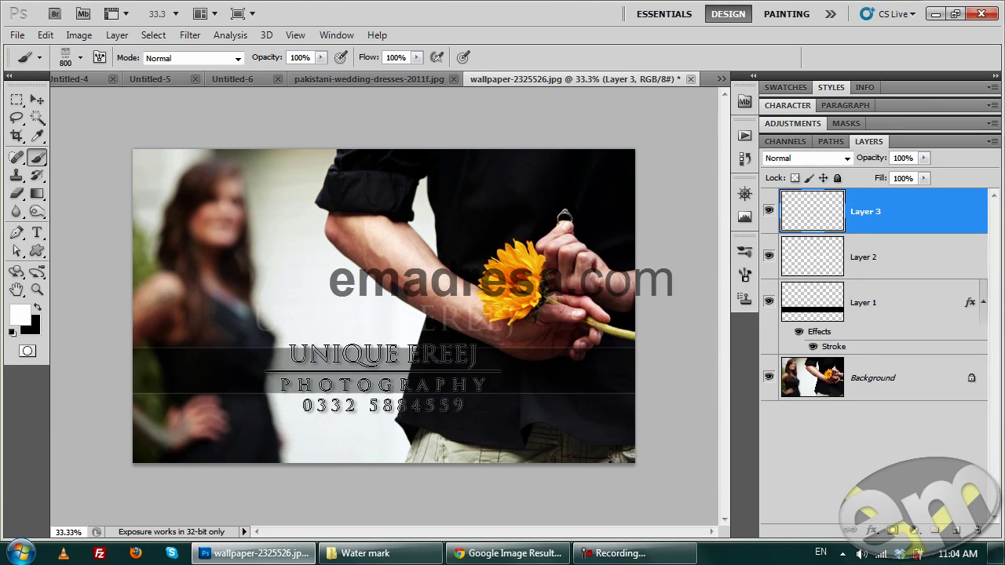
key(bracketleft)
key(bracketleft)
key(bracketleft)
key(bracketleft)
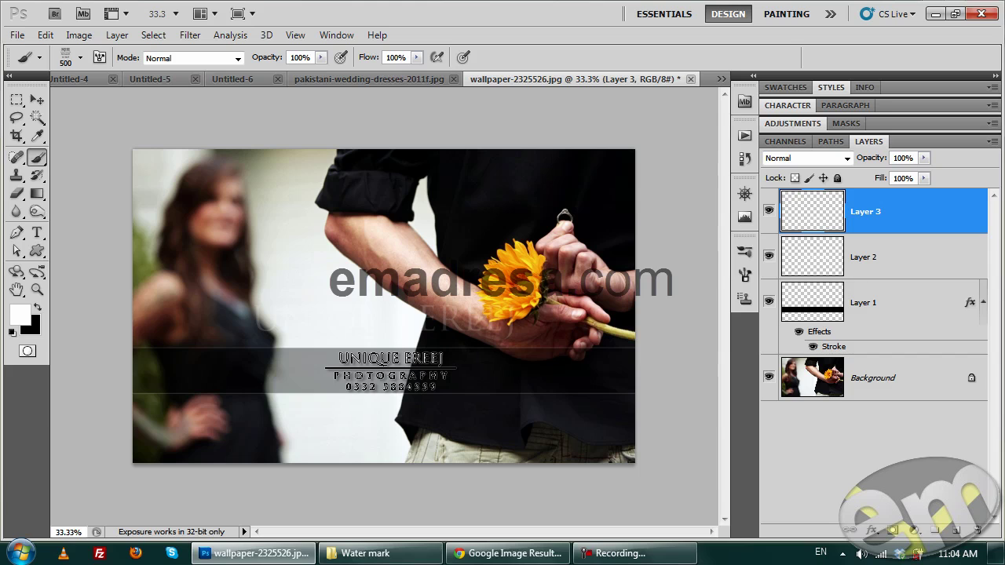
click(390, 371)
Step: Align Layer 3's logo and the Layer 1 bar along their horizontal centers
click(37, 100)
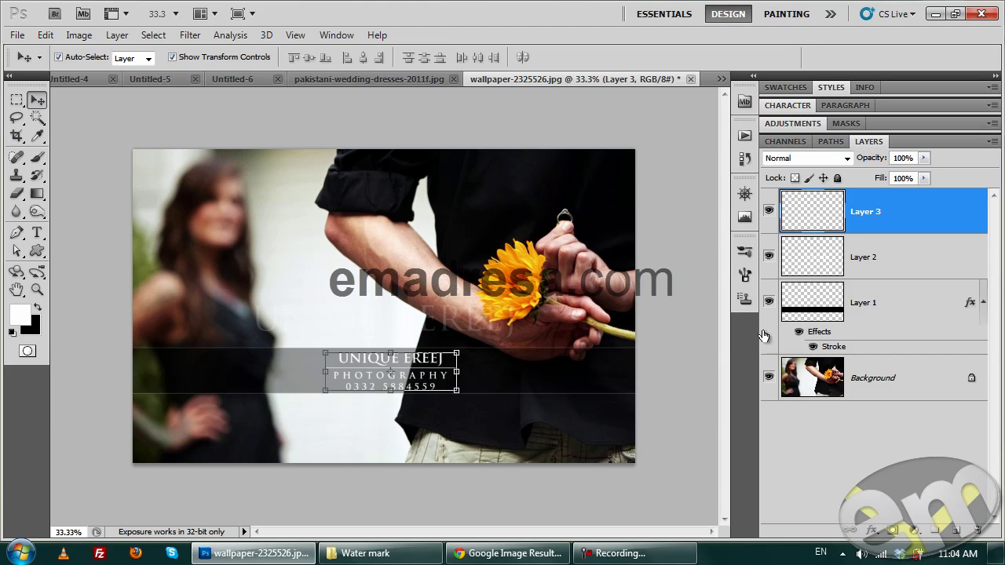
shift+click(384, 307)
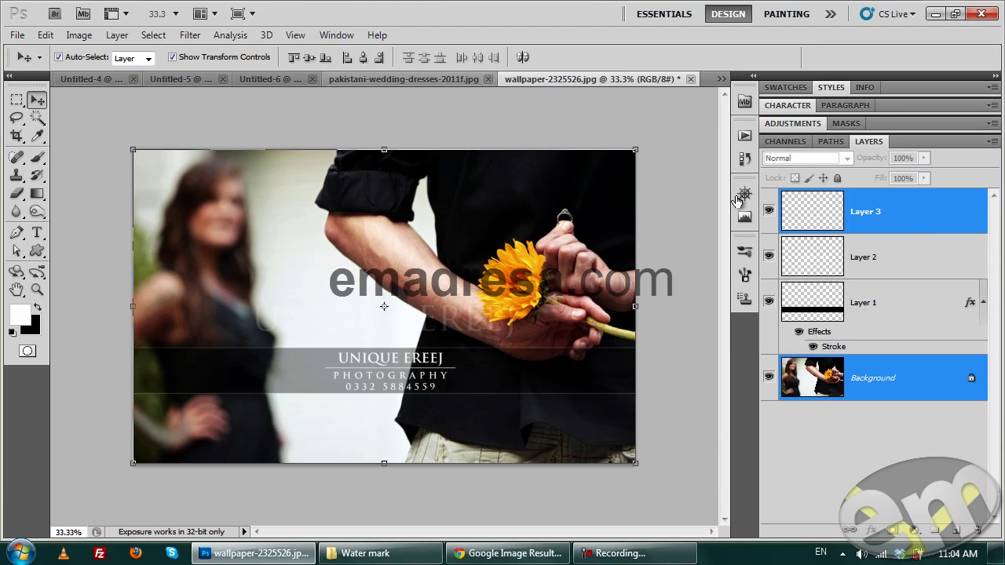
click(909, 224)
shift+click(449, 358)
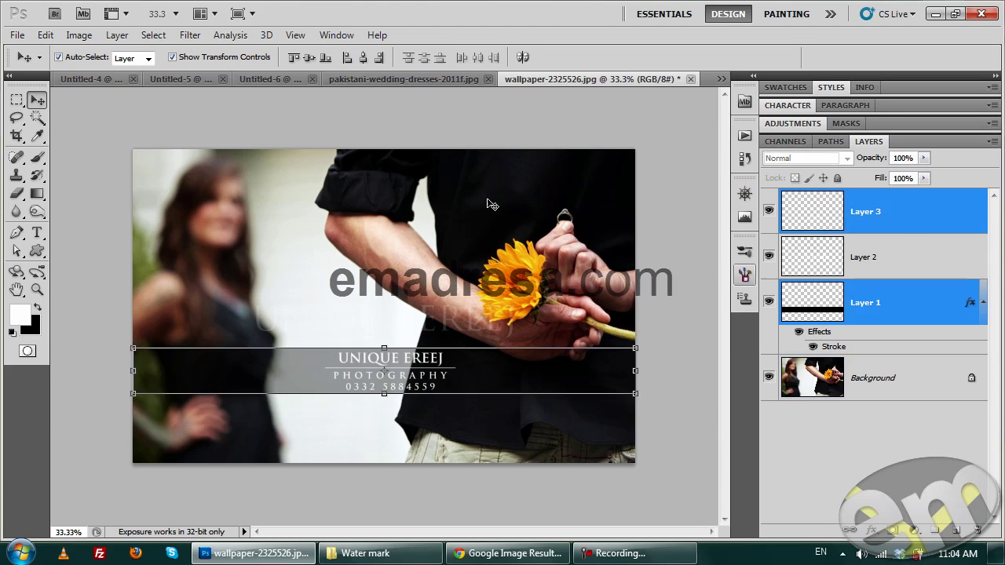
click(363, 57)
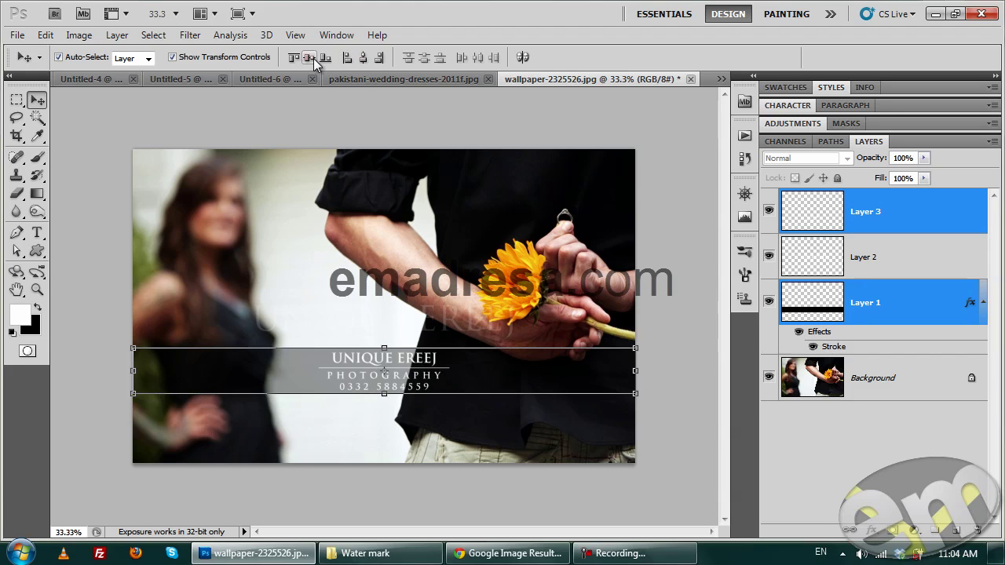
click(680, 339)
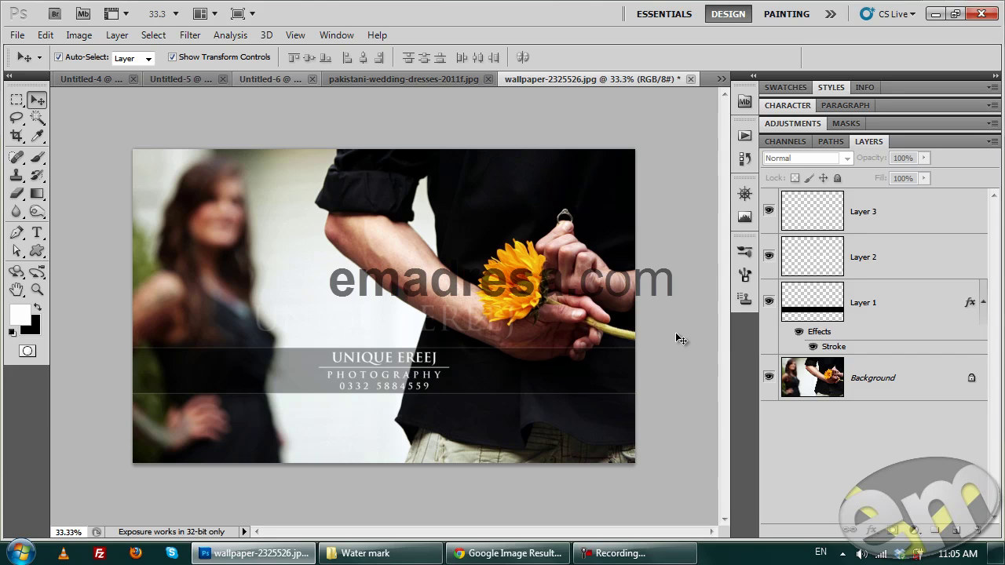
click(37, 290)
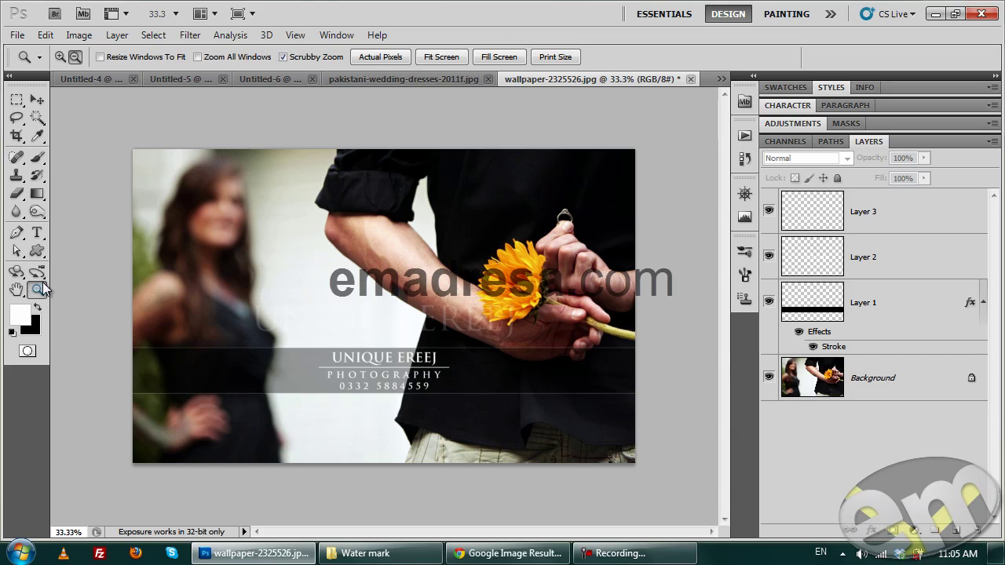
click(380, 56)
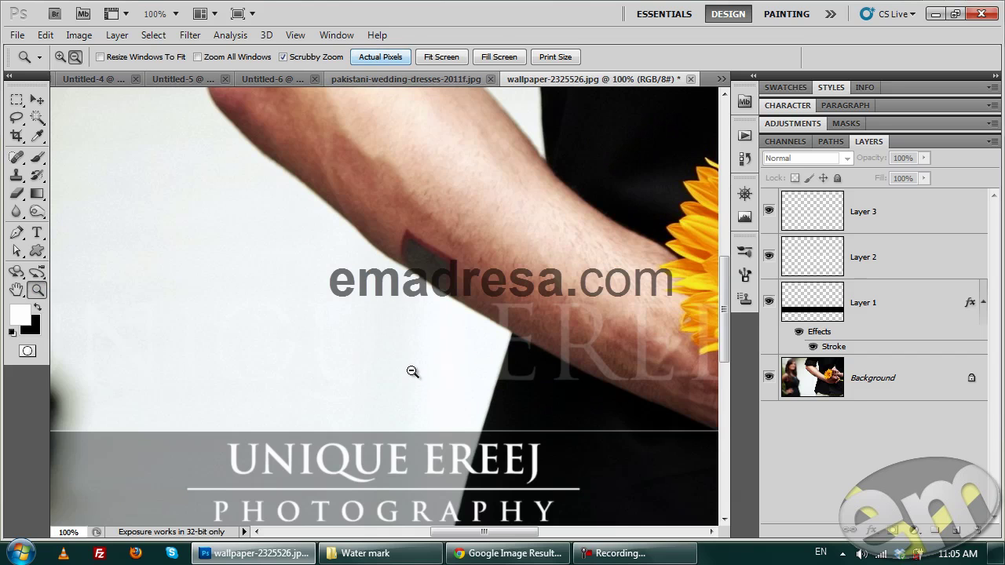
scroll(411, 393, down, 2)
scroll(411, 406, down, 1)
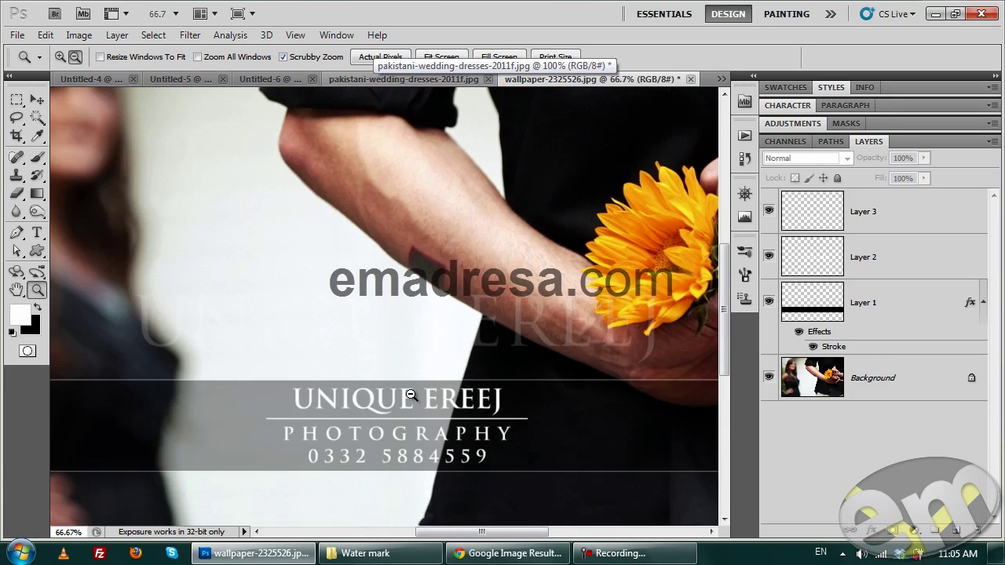
alt+click(411, 395)
alt+click(410, 395)
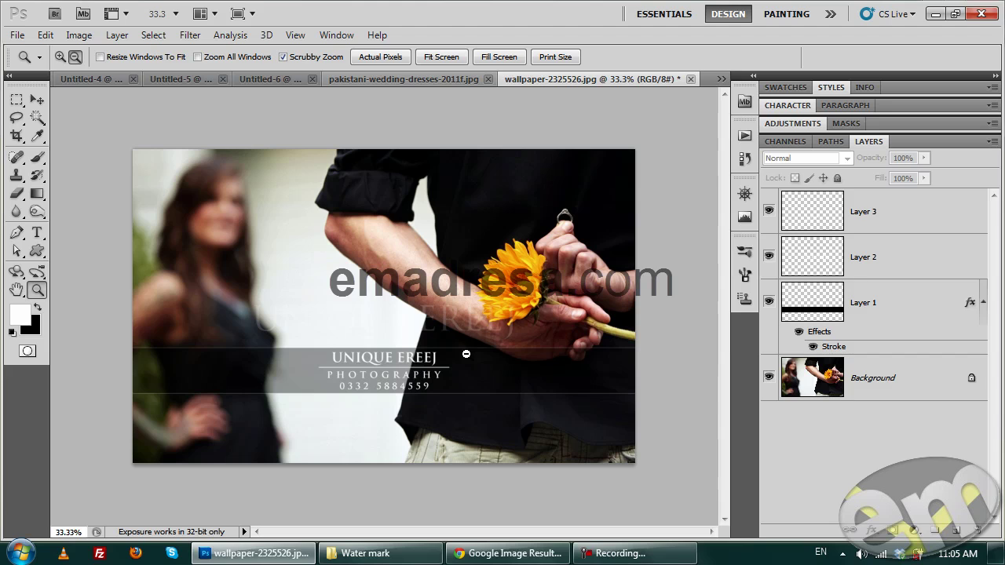
Step: Switch to the E-Madresa tab in Chrome and go to the site's tutorials page
click(475, 546)
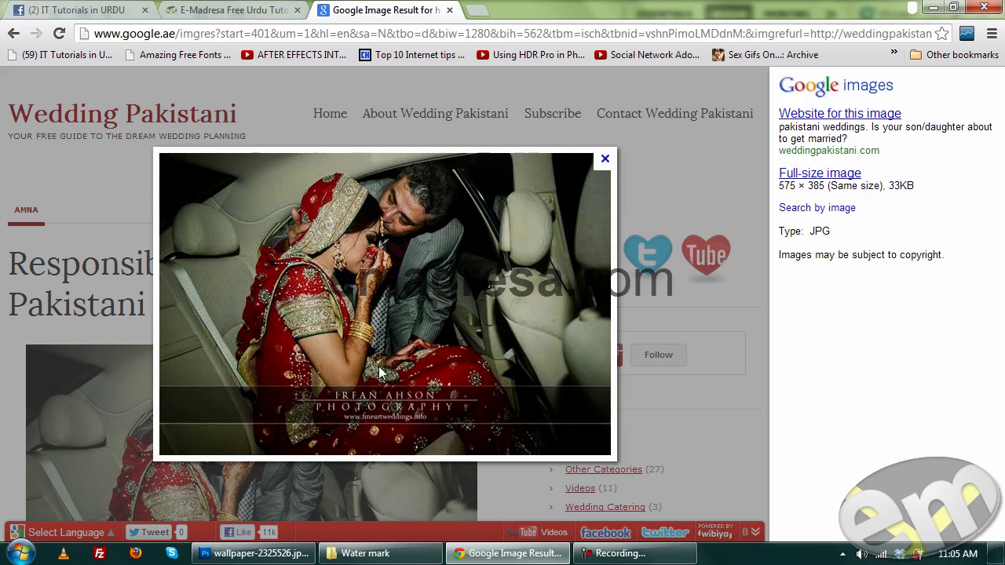
click(235, 9)
scroll(334, 223, up, 4)
scroll(335, 224, up, 2)
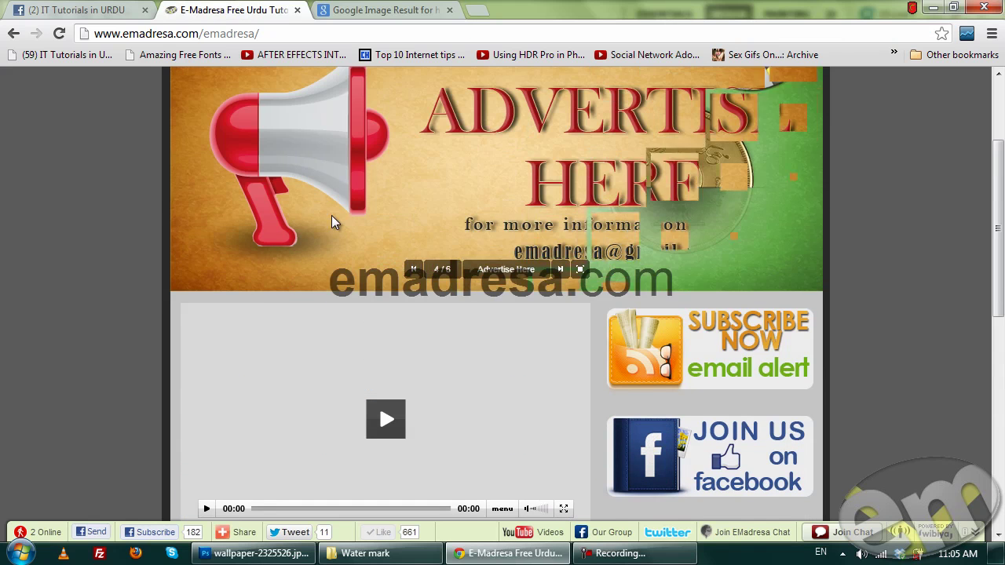
scroll(275, 163, up, 2)
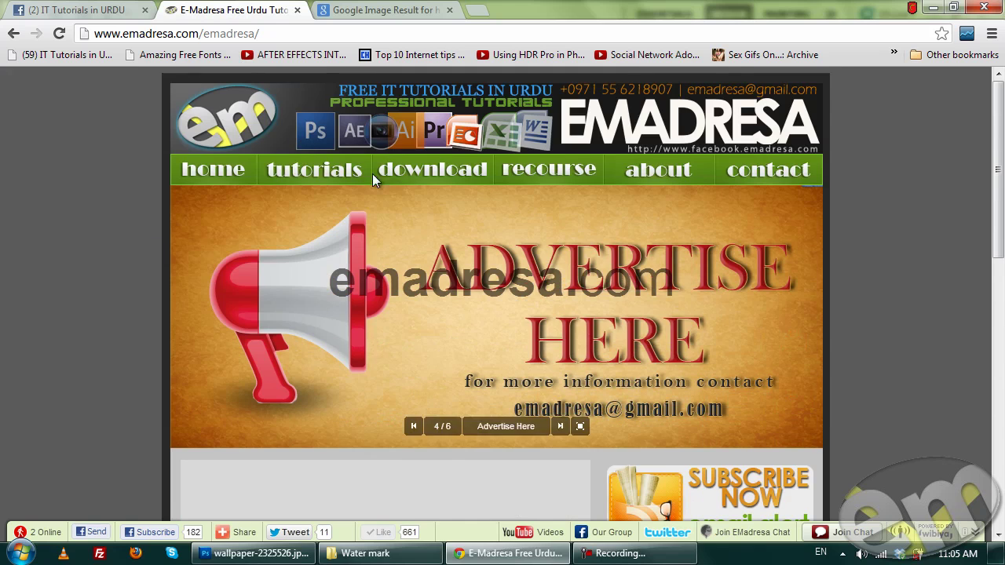
click(327, 169)
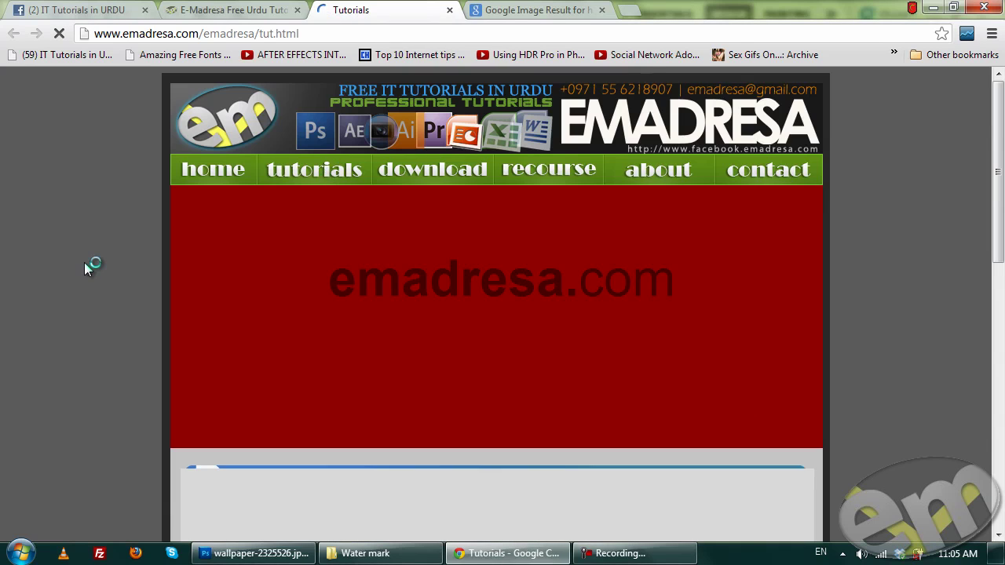
Step: Open the Learn Photoshop CS3 Advance Tutorials page and browse its video lesson grid
scroll(84, 263, down, 4)
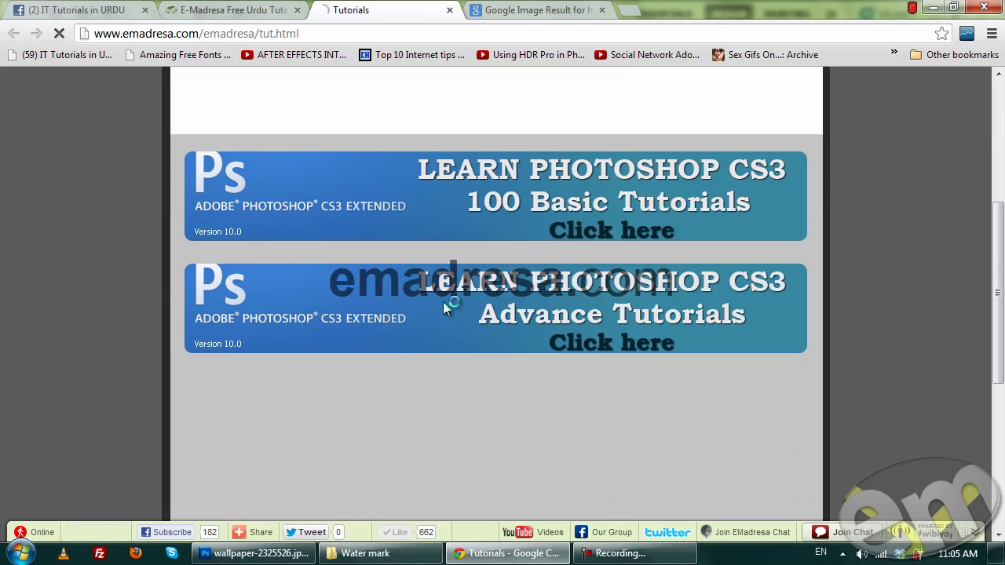
click(462, 312)
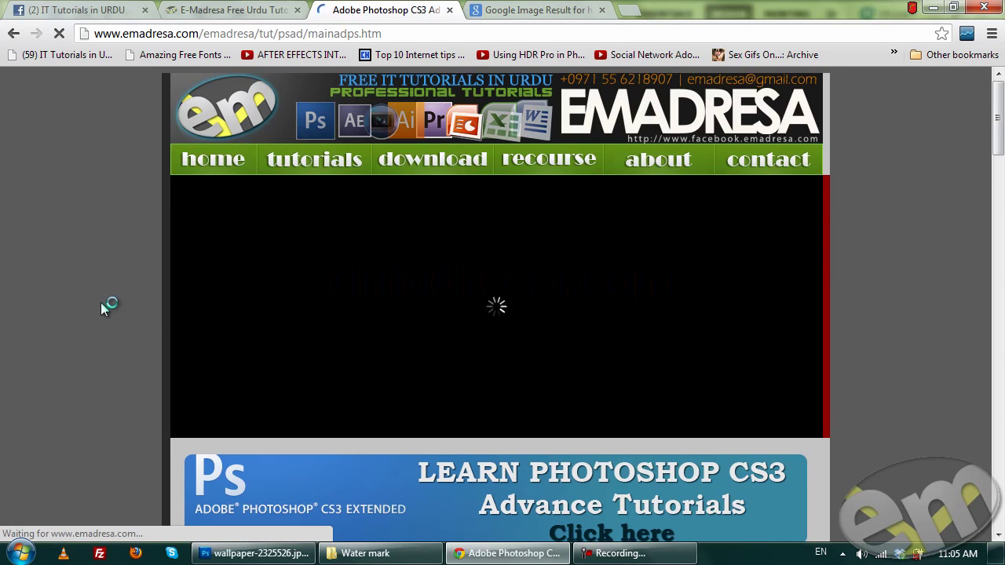
scroll(100, 302, down, 2)
scroll(94, 299, down, 2)
scroll(92, 301, down, 1)
scroll(92, 301, down, 2)
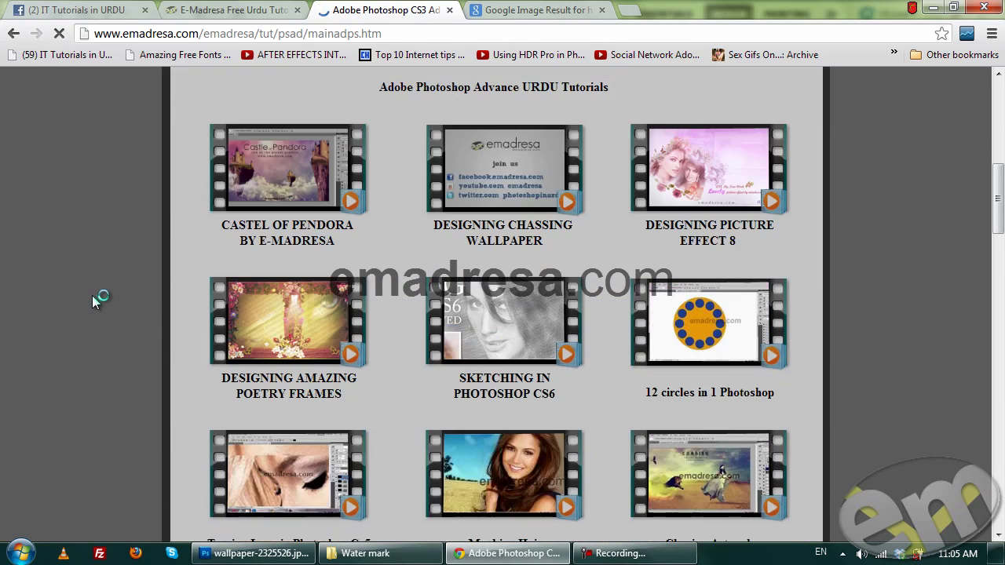
scroll(92, 301, down, 2)
scroll(92, 301, down, 1)
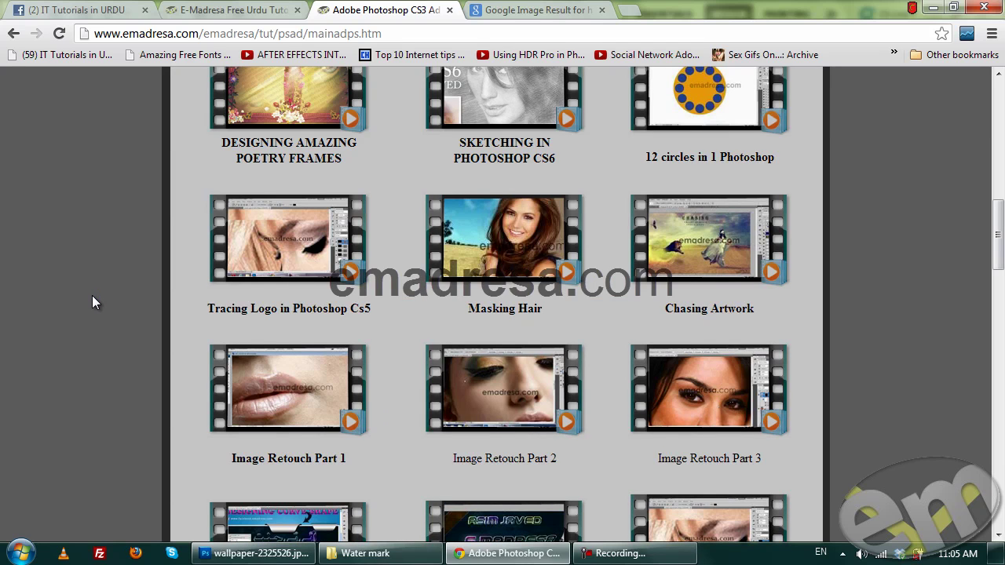
scroll(92, 298, up, 3)
scroll(92, 297, up, 2)
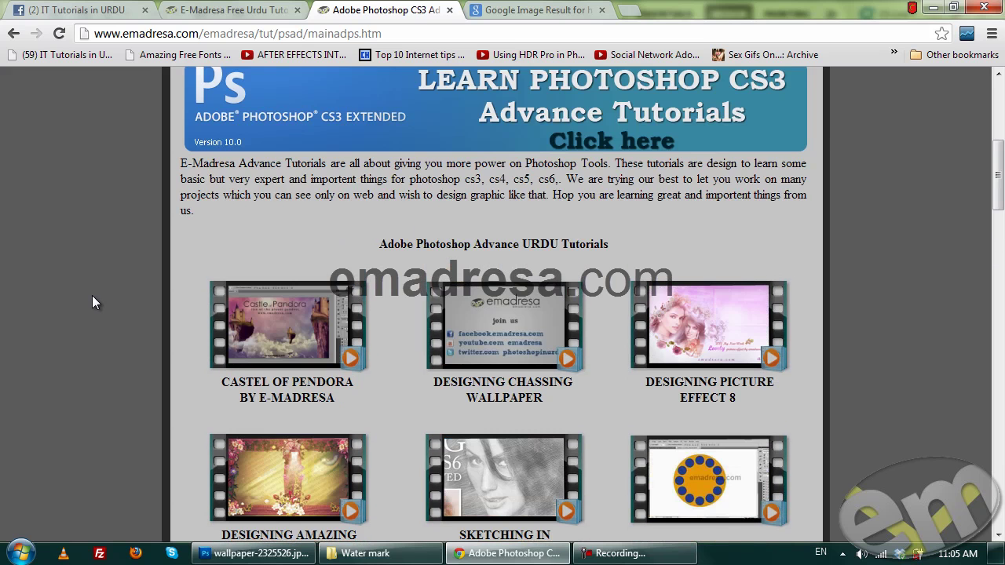
scroll(91, 298, up, 1)
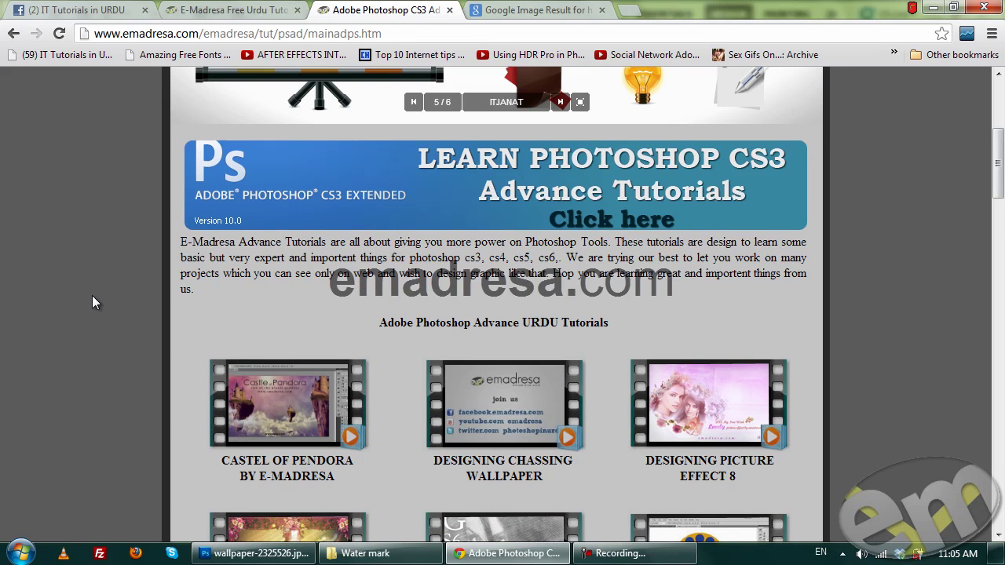